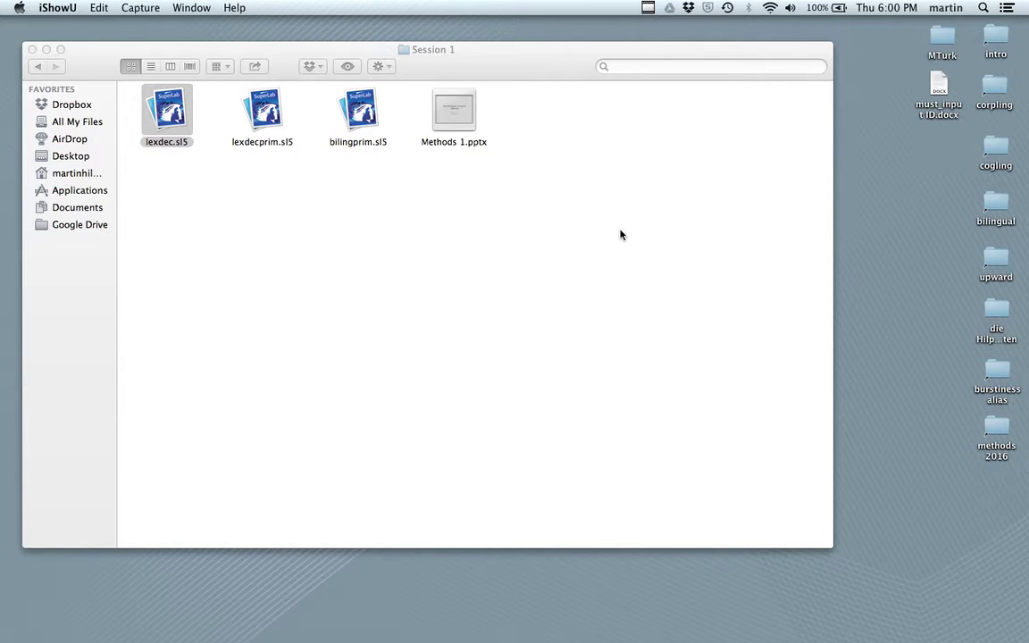
- Open lexdec.sl5, start a test run of it, and cancel the run
double_click(161, 132)
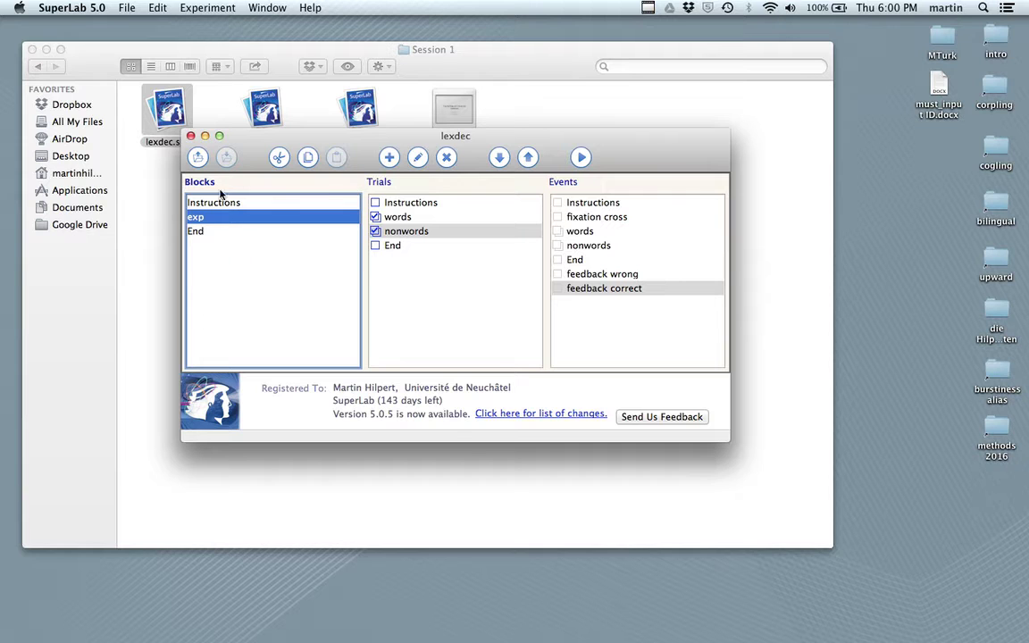
key(super+r)
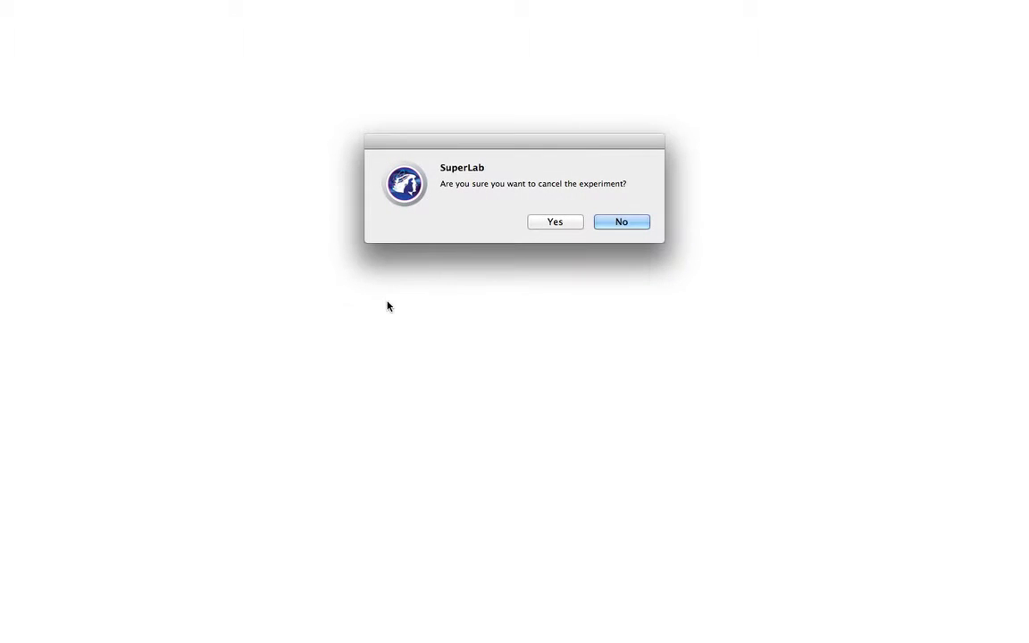
click(553, 221)
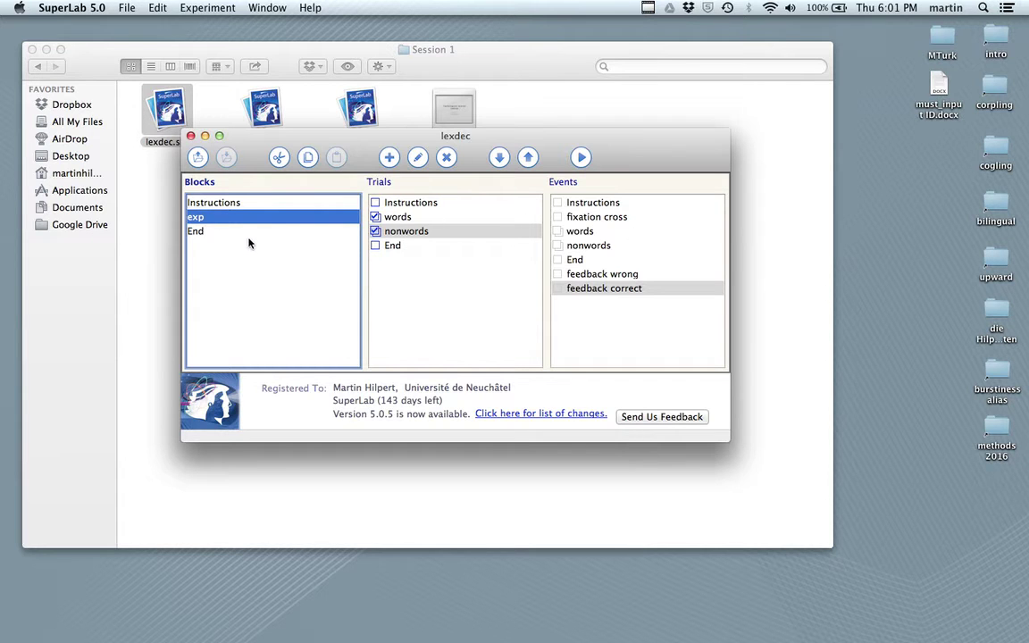
- Review the Instructions and exp blocks' trials and the Instructions, words and nonwords trials' events
click(220, 204)
key(Down)
key(Down)
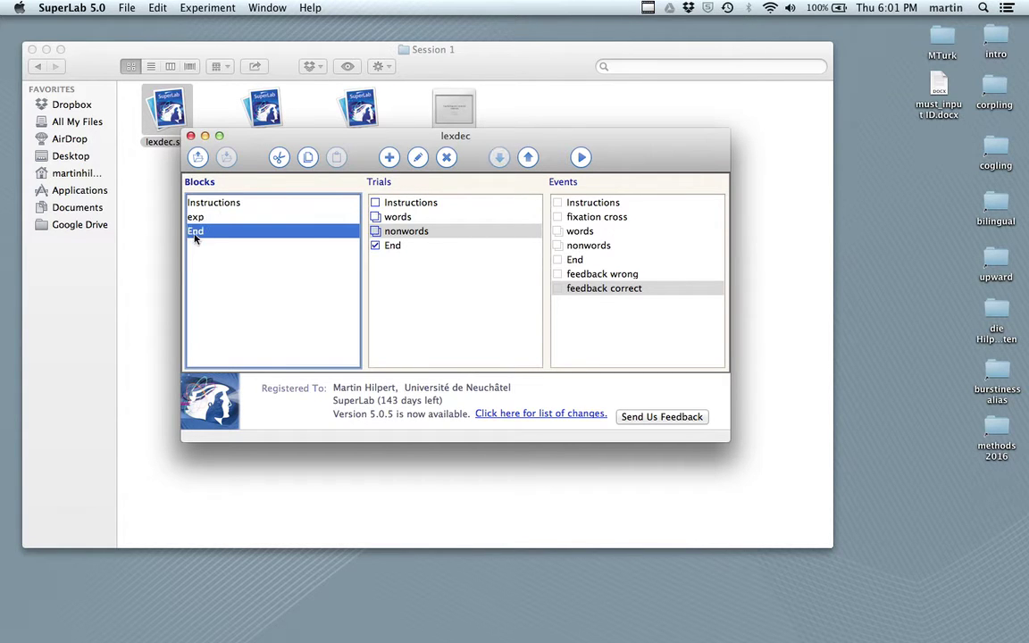
click(195, 203)
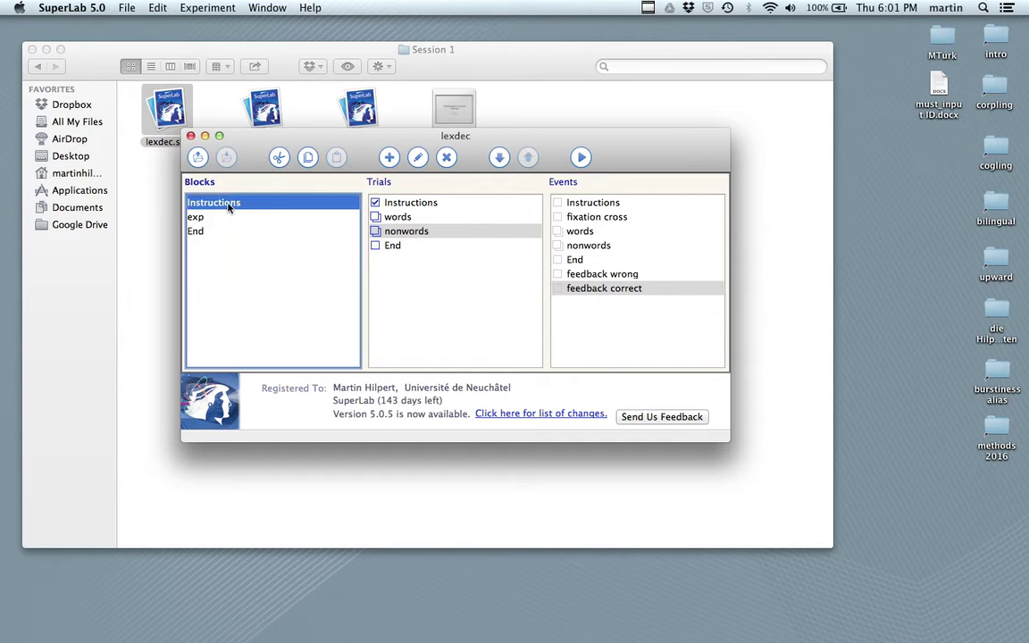
click(405, 204)
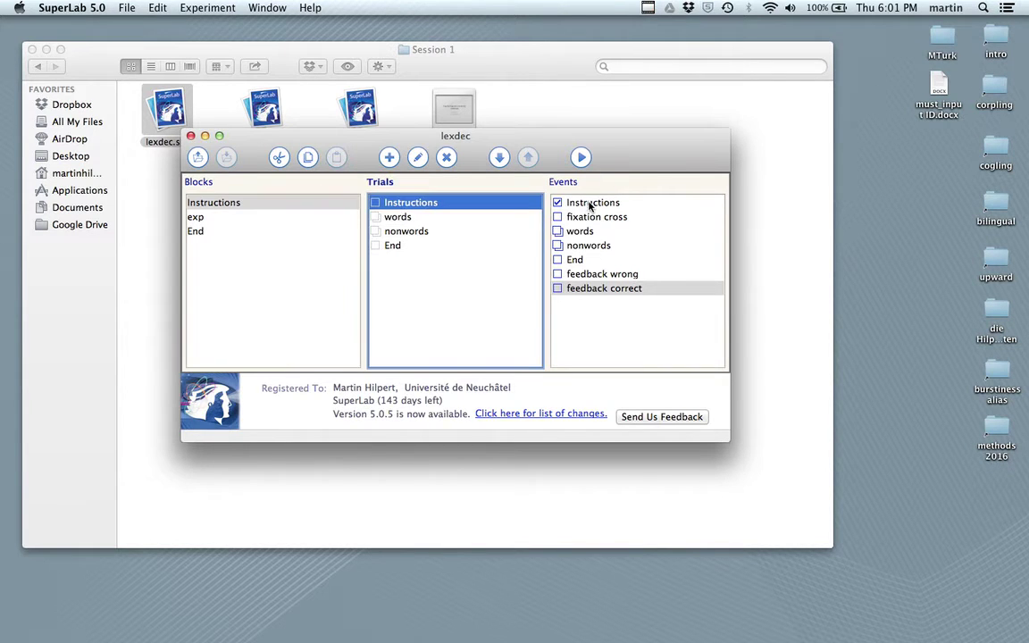
click(197, 220)
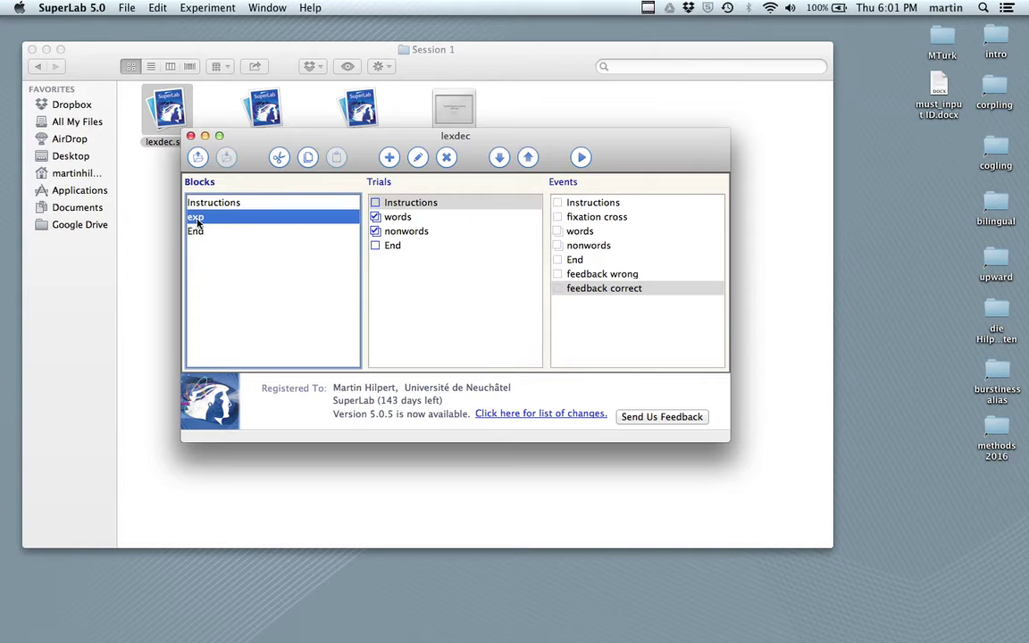
click(393, 217)
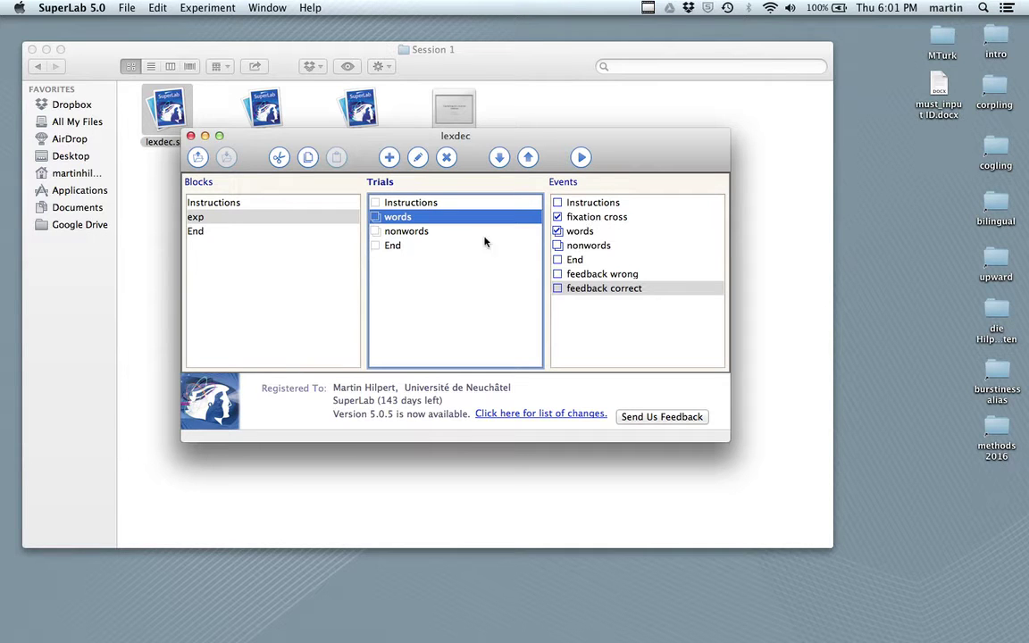
click(401, 234)
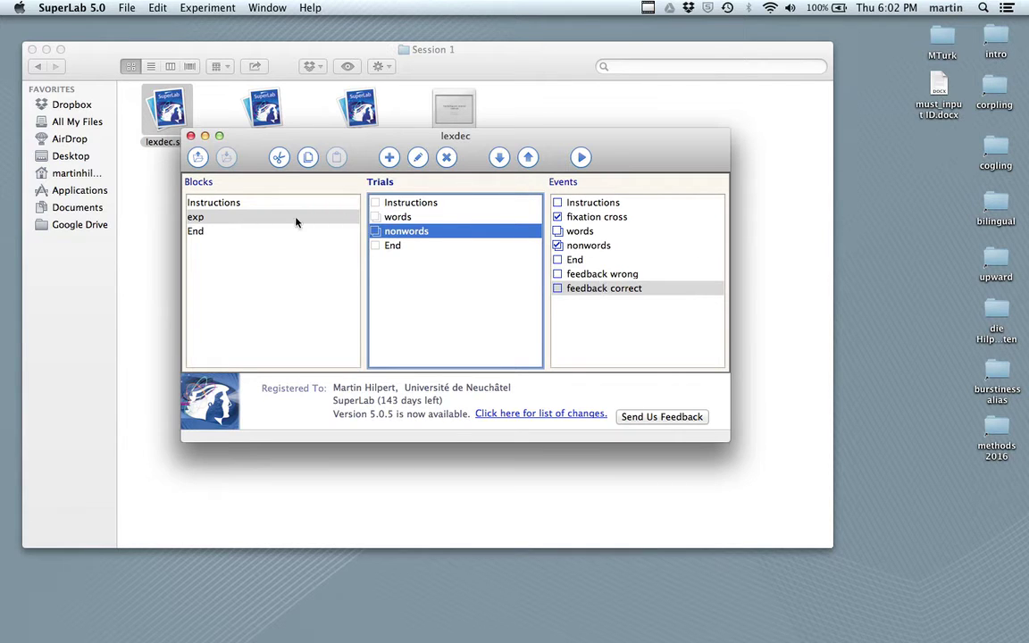
- Check the End block's trial and its events, then minimize the lexdec window
click(193, 231)
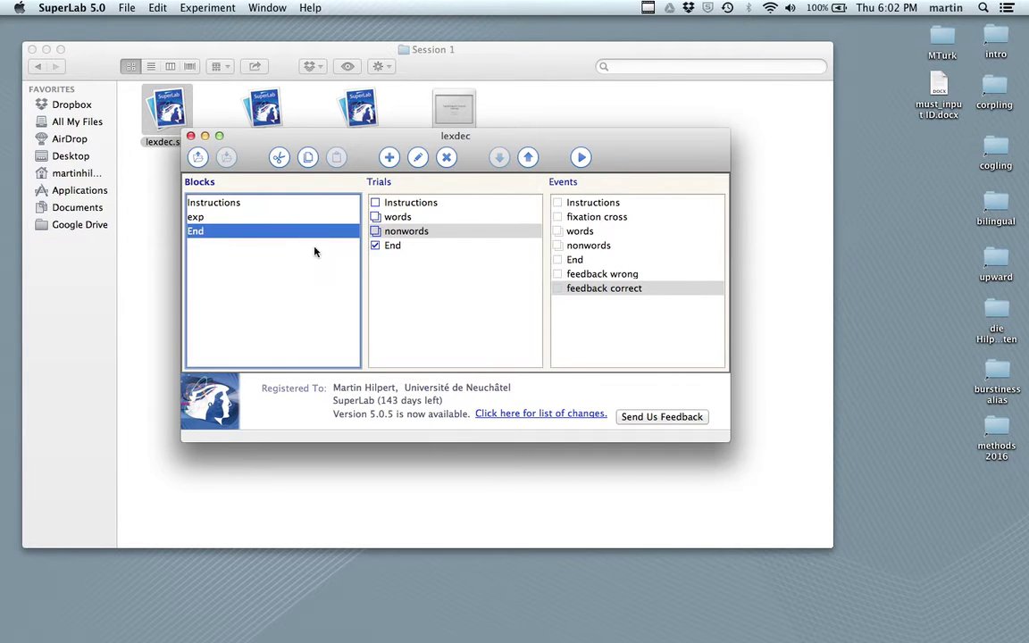
click(397, 248)
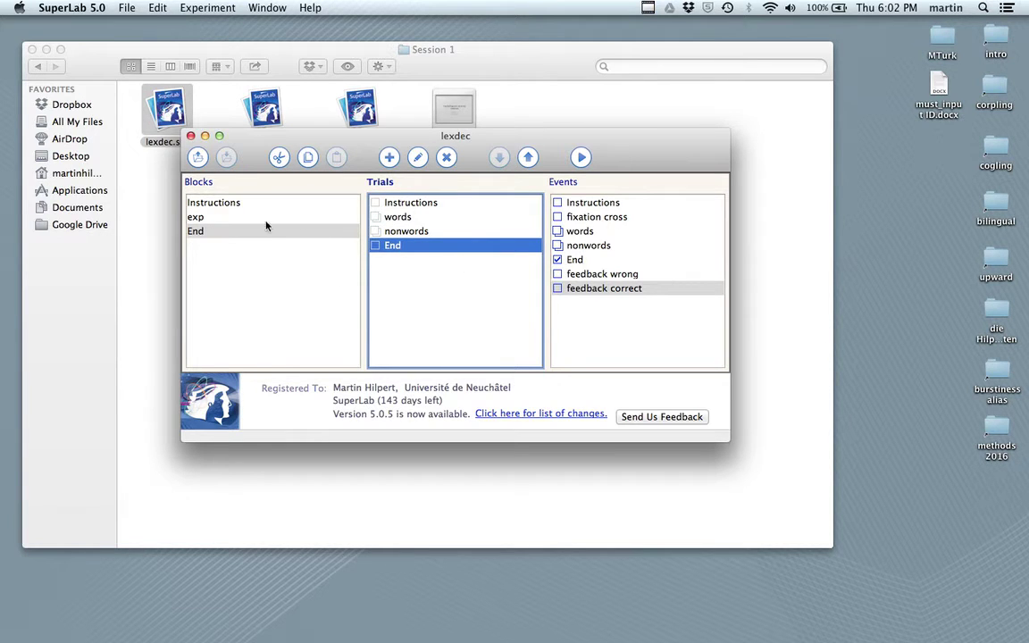
click(205, 136)
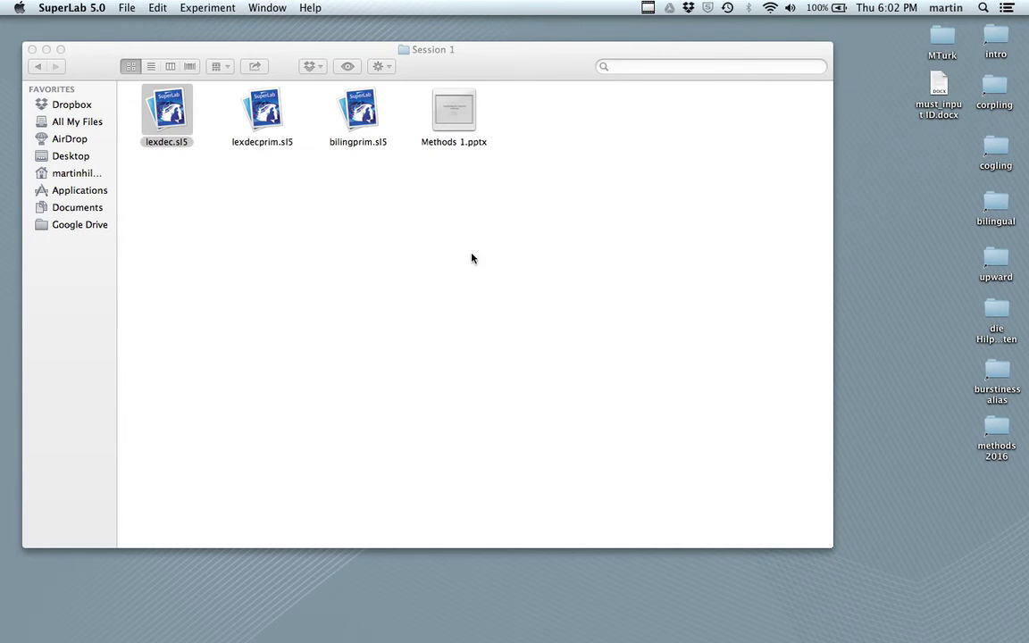
- Create a new experiment using Keyboard-Single Keys as the input device
click(47, 50)
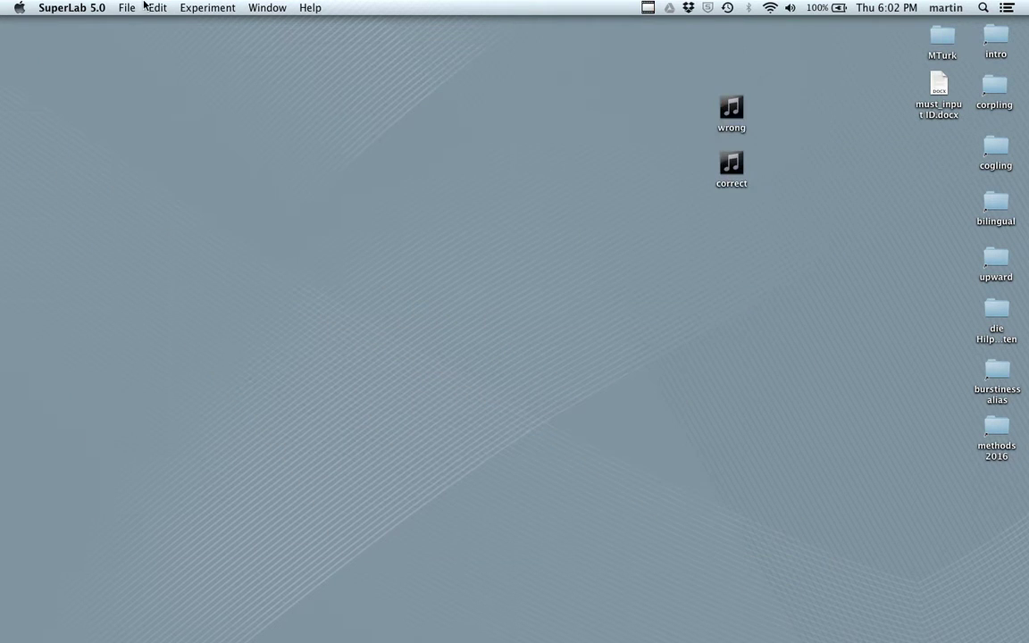
click(127, 8)
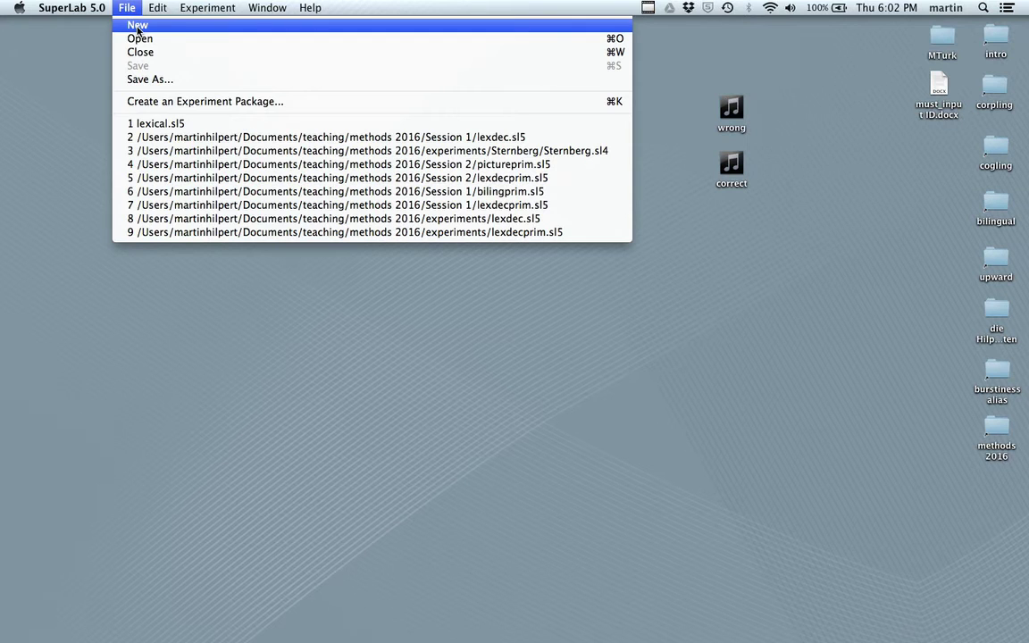
click(137, 27)
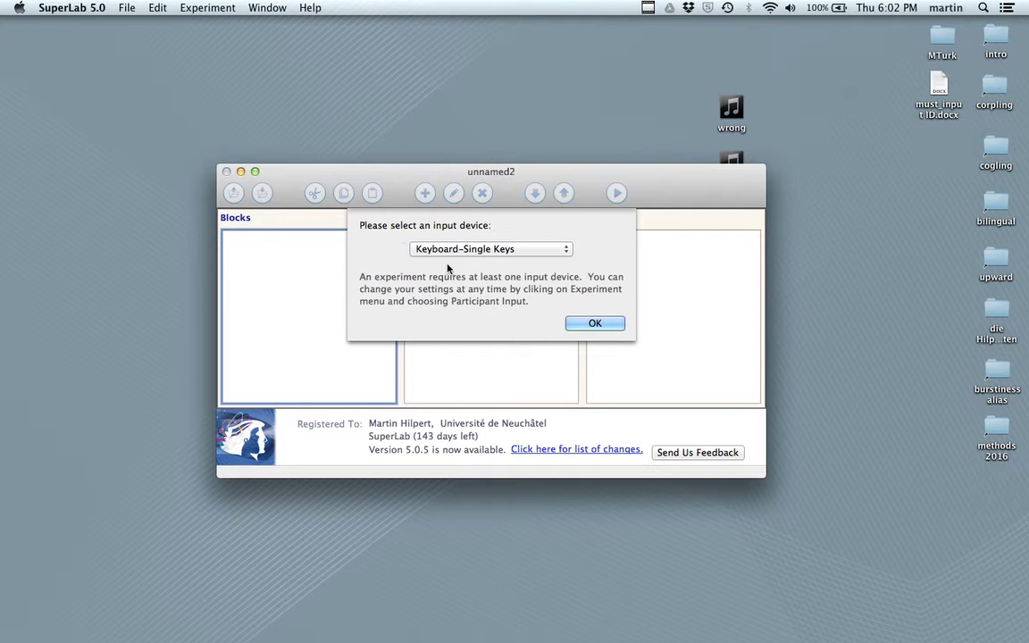
click(595, 324)
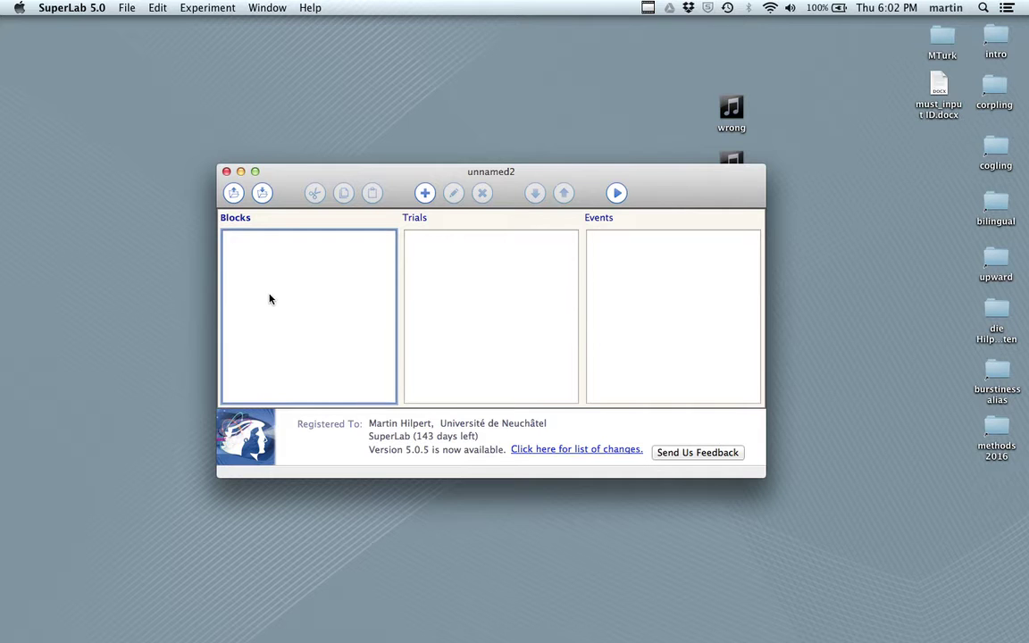
drag(568, 173, 494, 118)
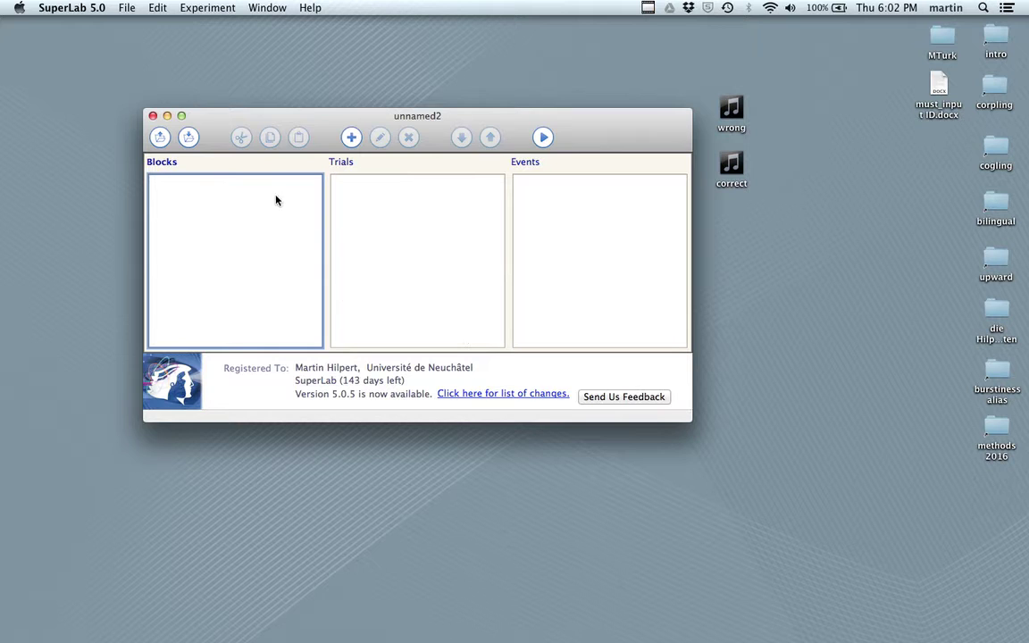
- Save the new experiment as lexical.sl5 on the Desktop
click(188, 138)
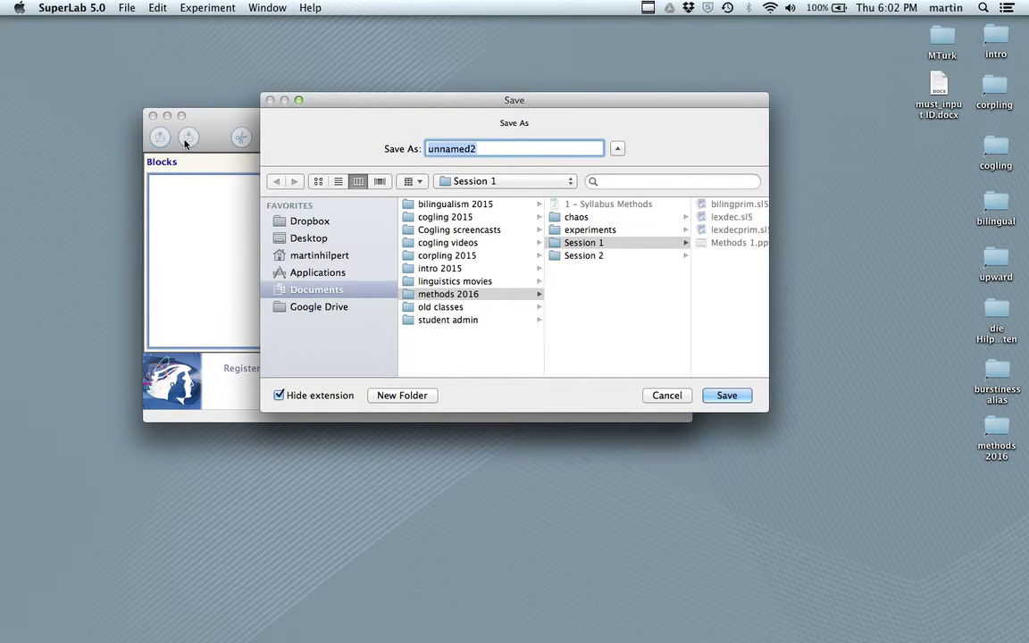
text(lexical)
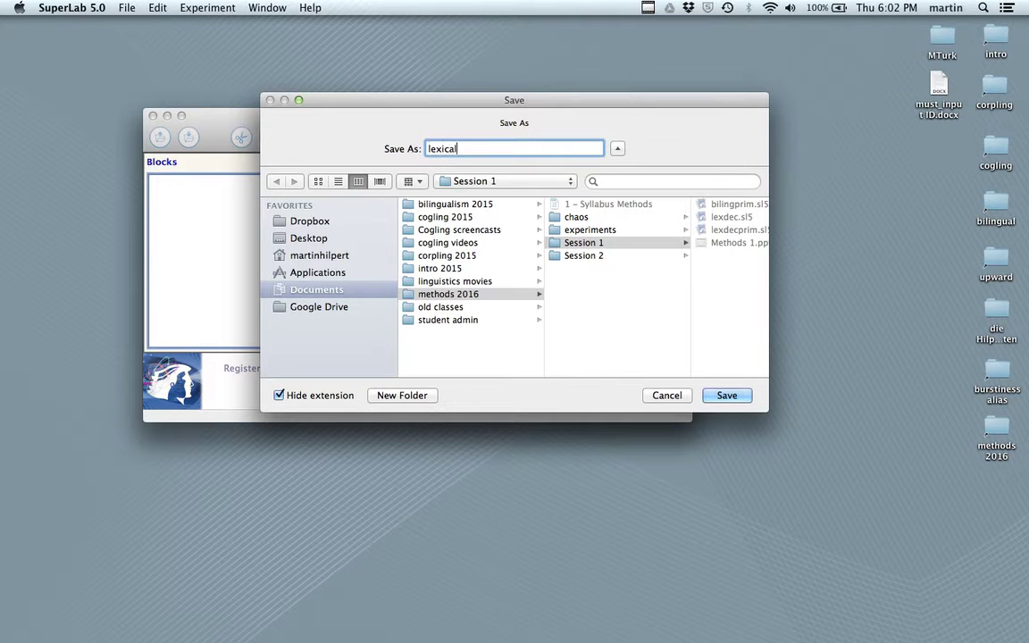
click(308, 238)
click(729, 396)
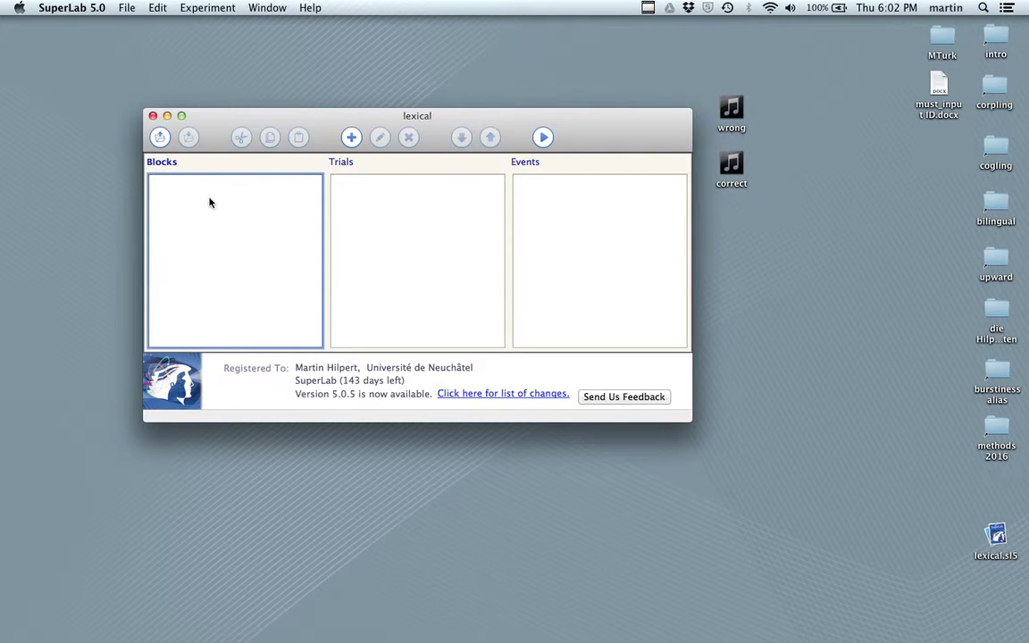
- Create the blocks Intro, Exp and Goodbye in the lexical experiment
click(350, 137)
text(Intro)
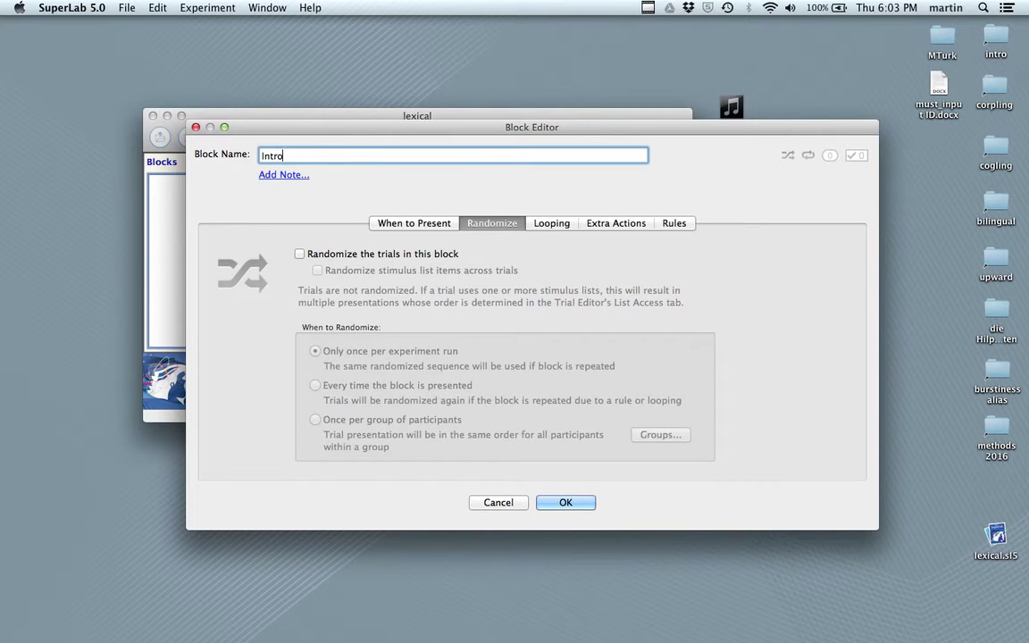
click(565, 503)
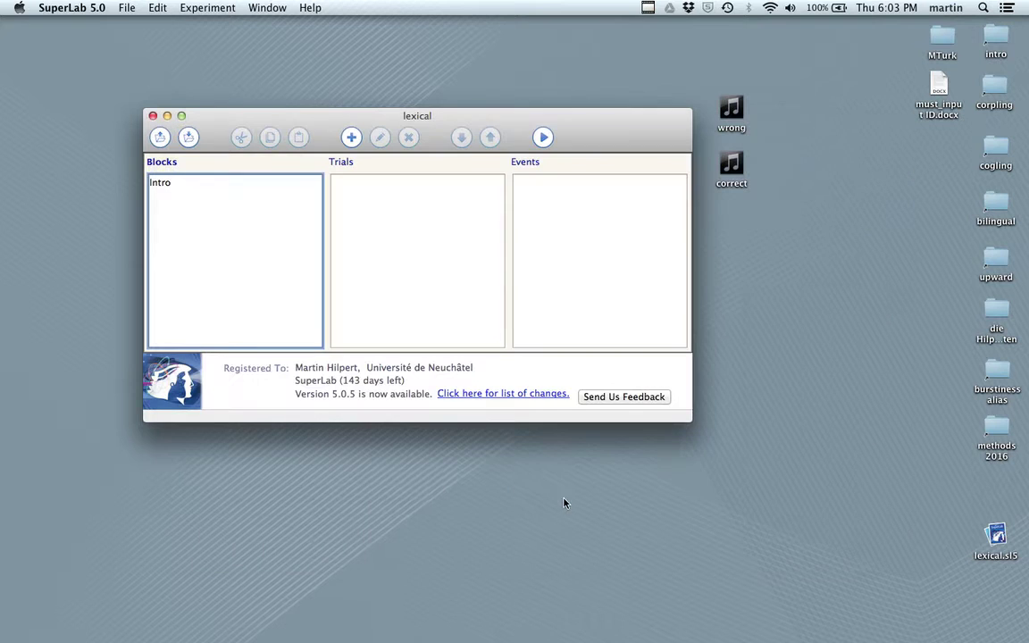
click(351, 137)
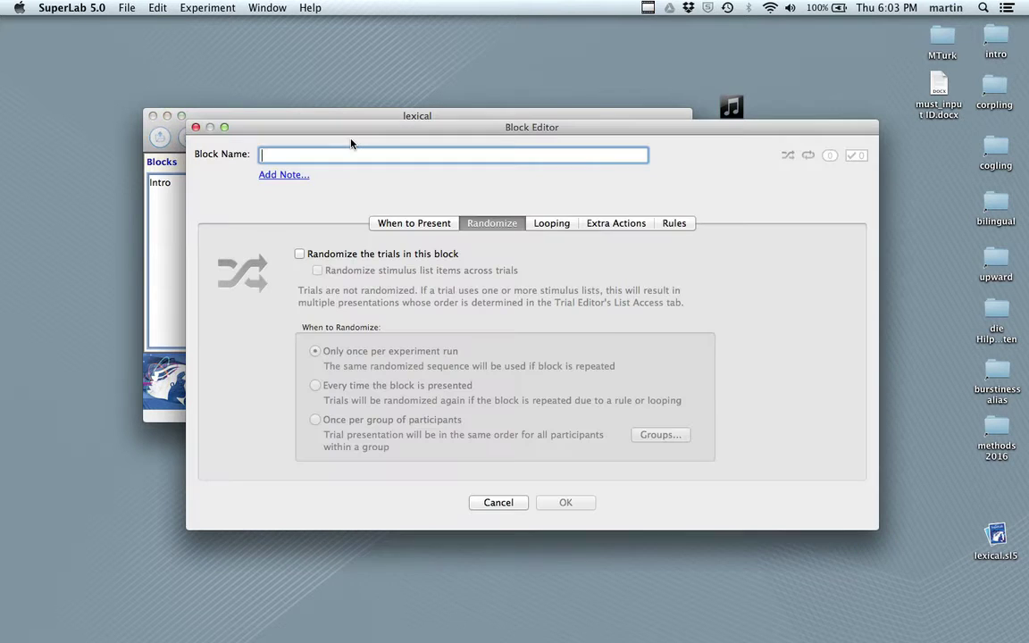
text(Exp)
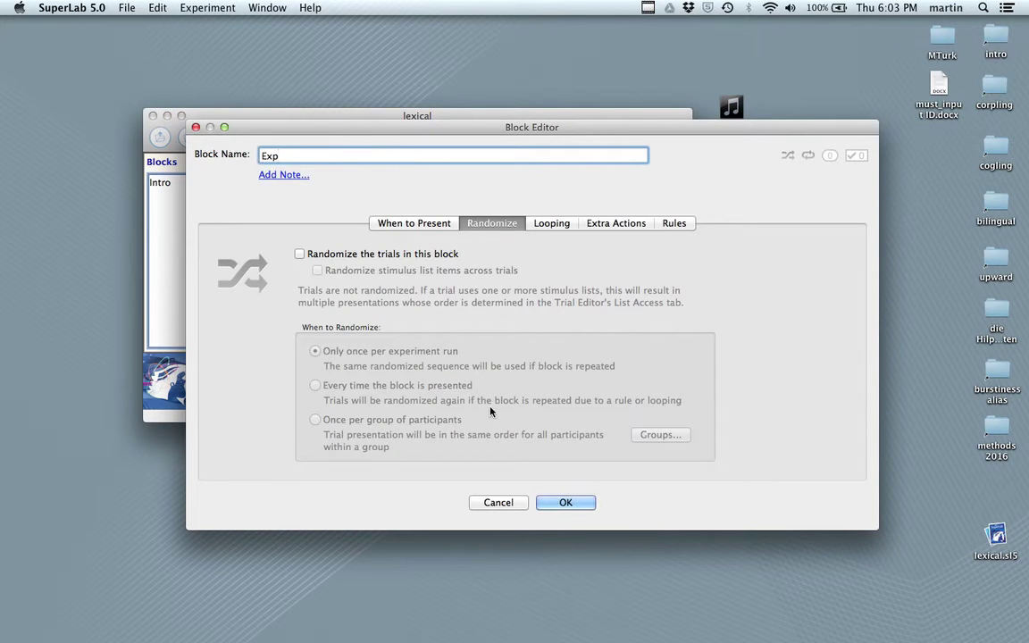
click(568, 502)
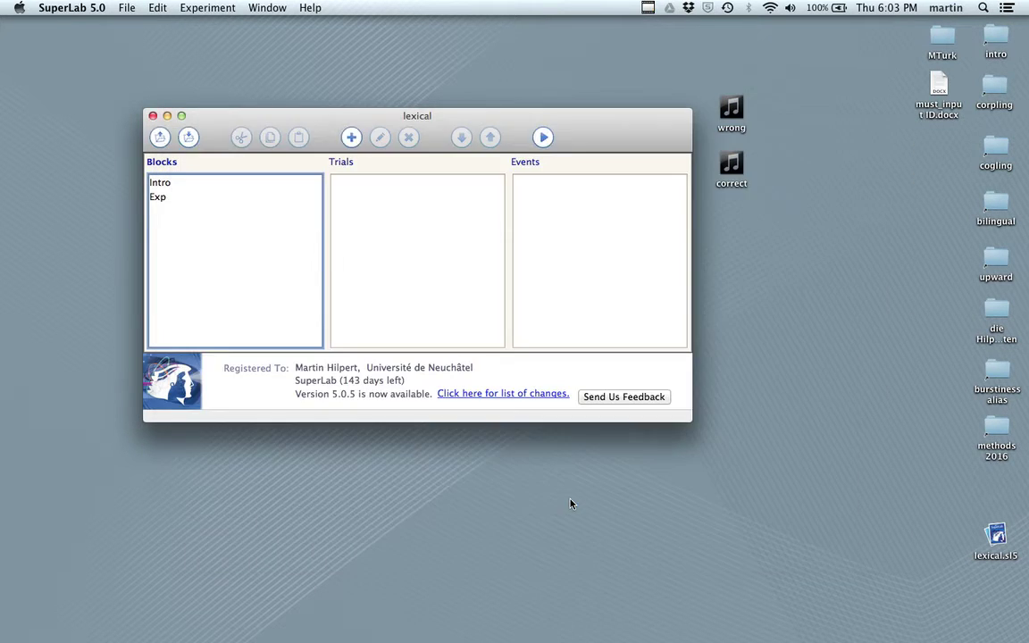
click(351, 138)
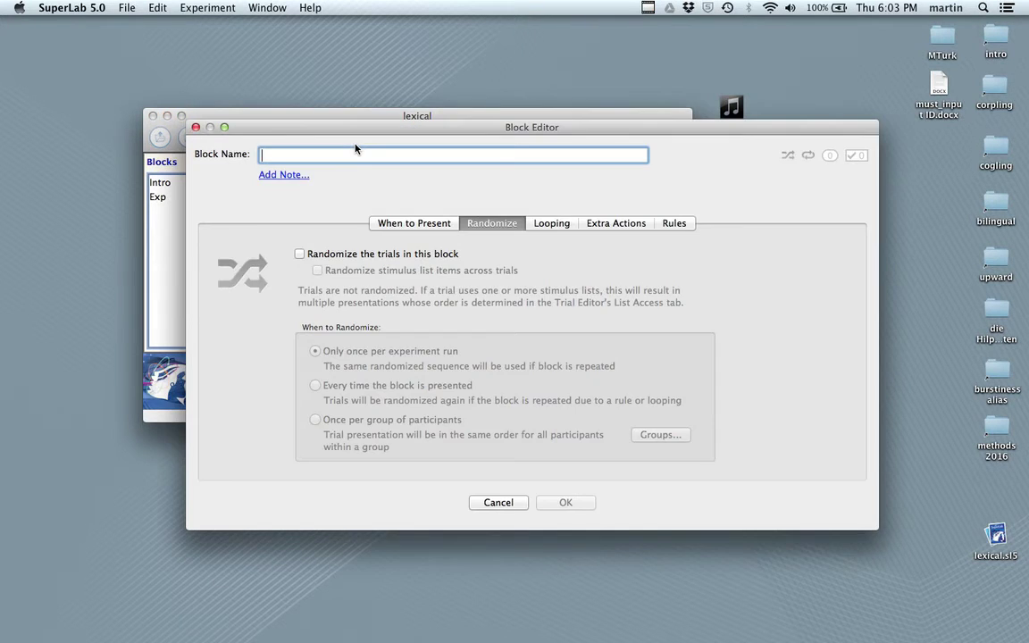
text(Goodbye)
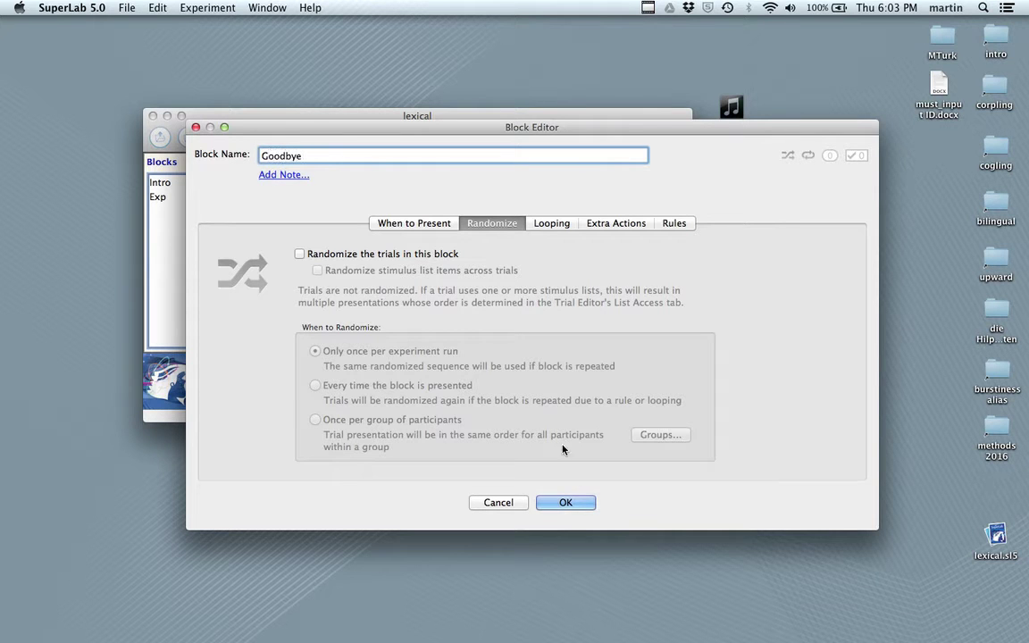
click(573, 506)
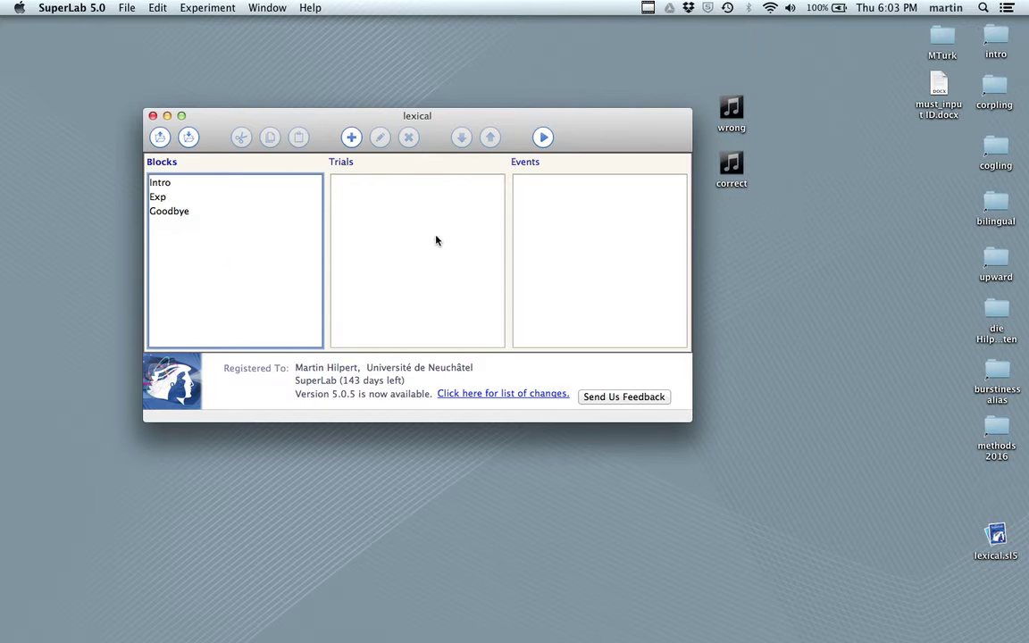
- Add trials named Intro and words
click(402, 239)
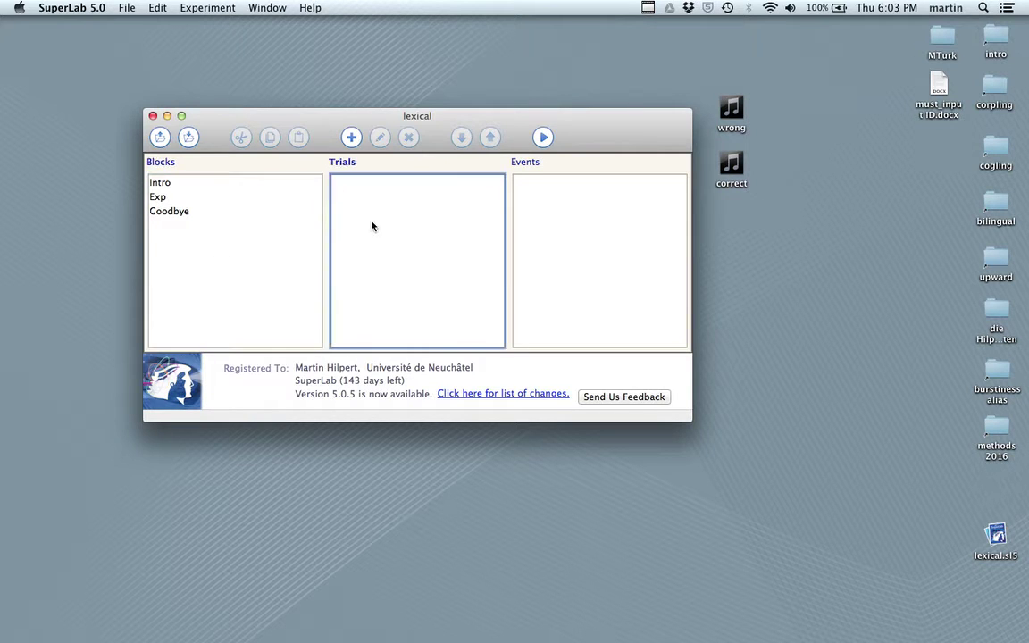
click(352, 137)
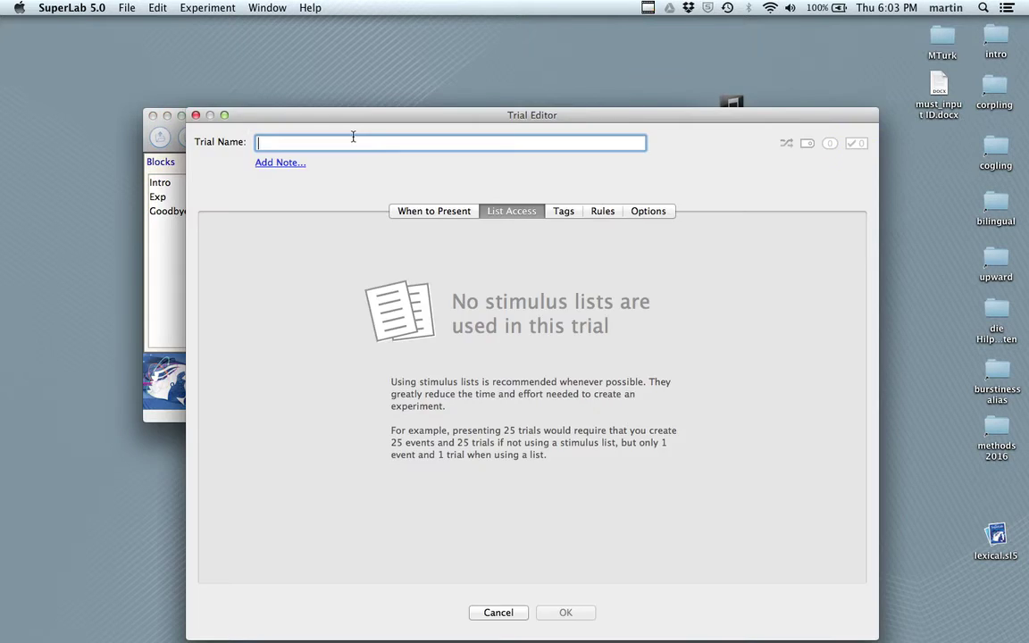
text(lexi)
key(BackSpace)
key(BackSpace)
key(BackSpace)
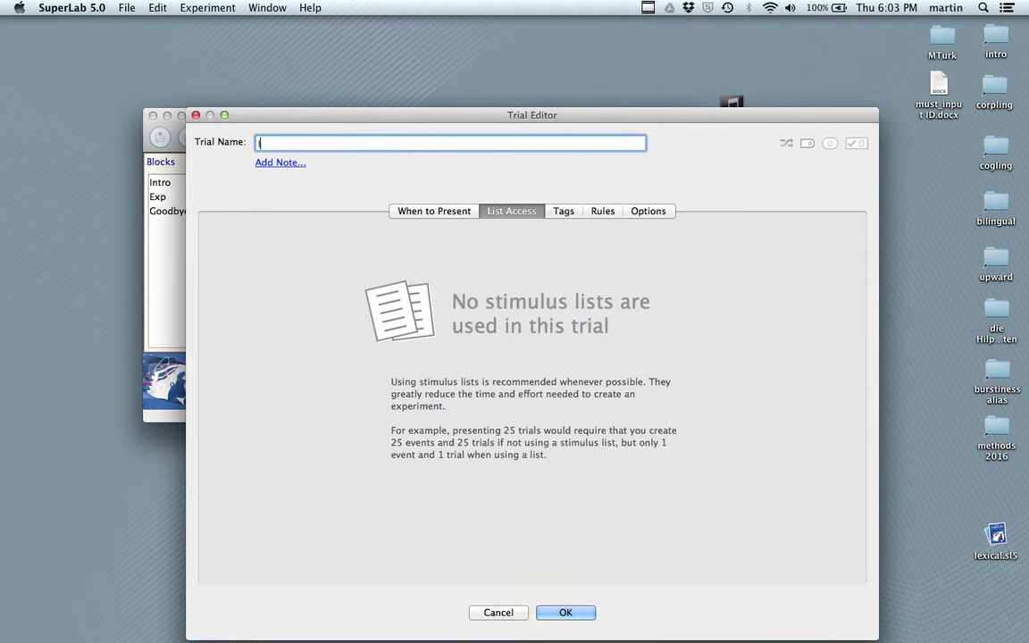
key(BackSpace)
text(Intro)
click(562, 613)
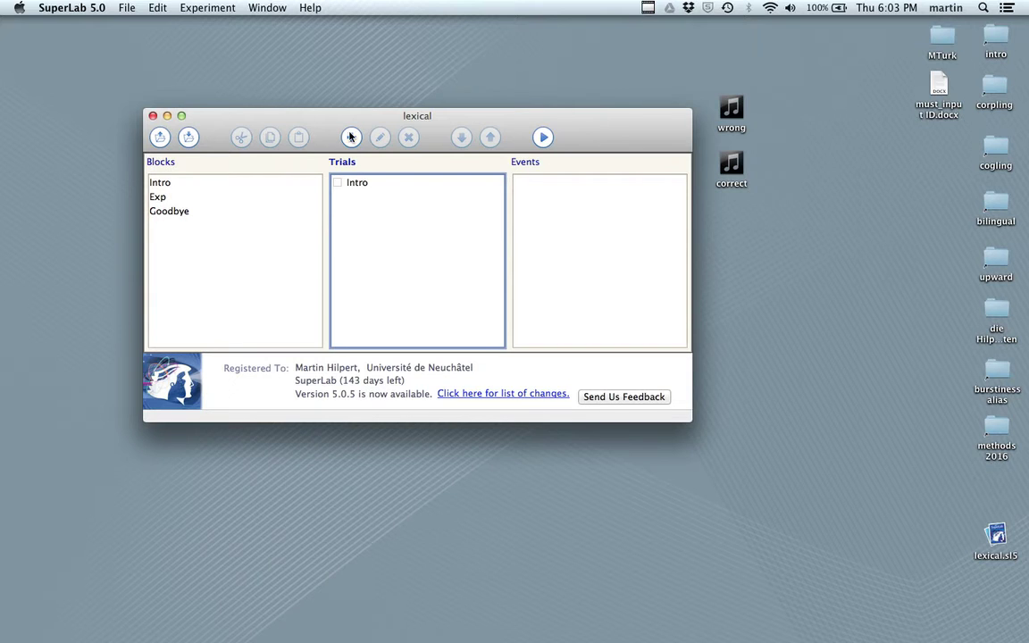
click(352, 137)
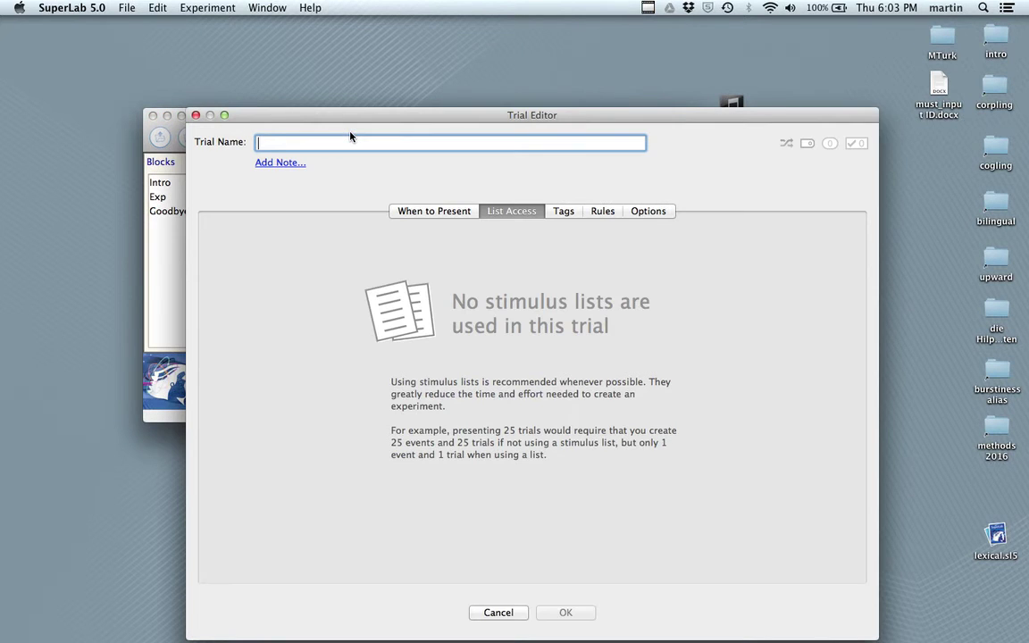
text(words)
click(562, 612)
- Add trials named nonwords and Goodbye
click(351, 137)
text(nonwords)
click(576, 612)
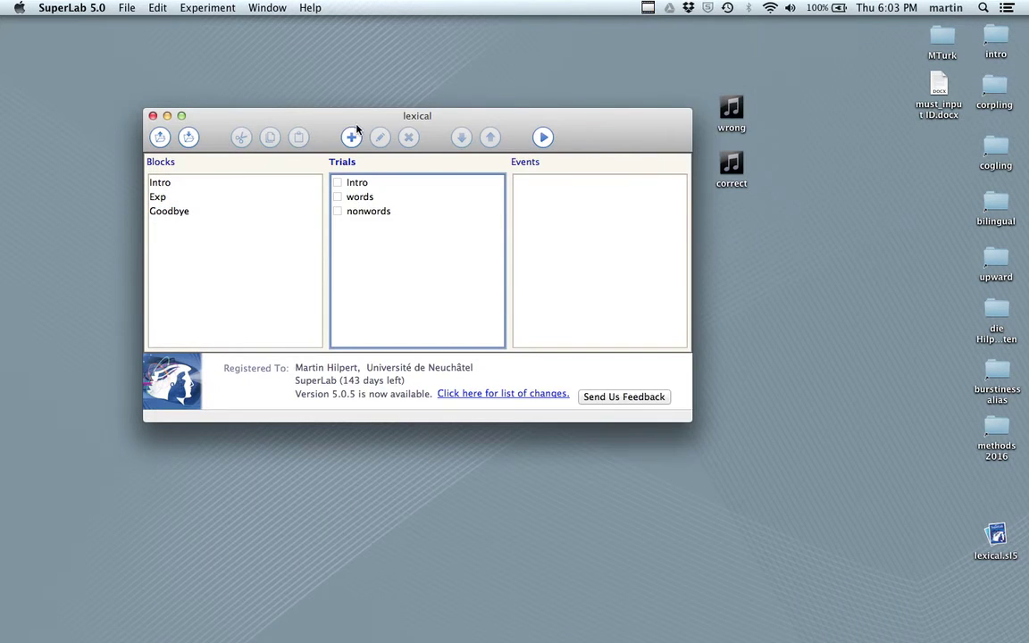
click(351, 137)
text(Goodbye)
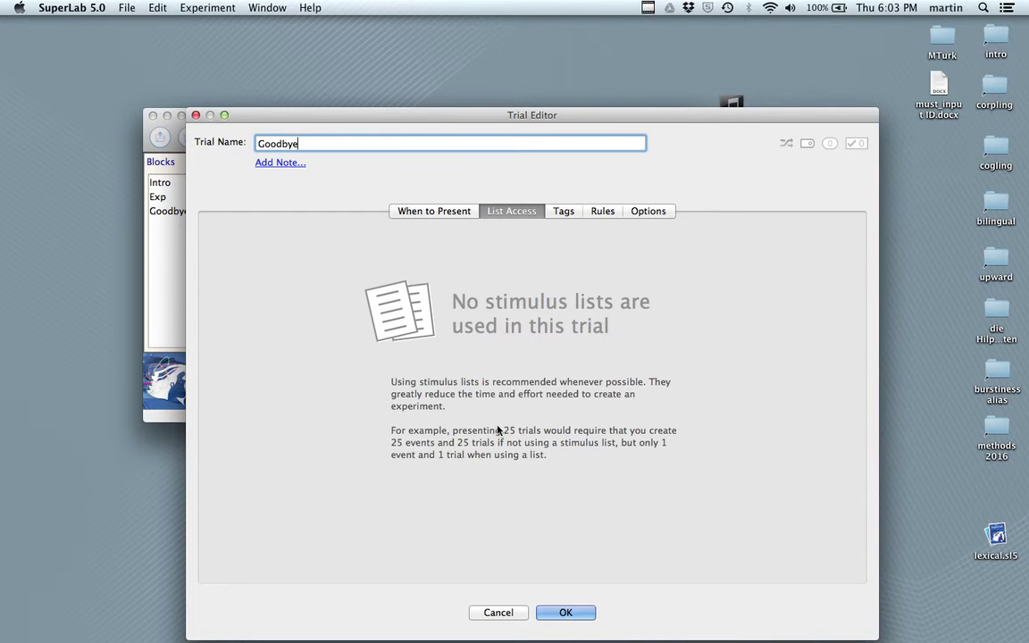
click(566, 613)
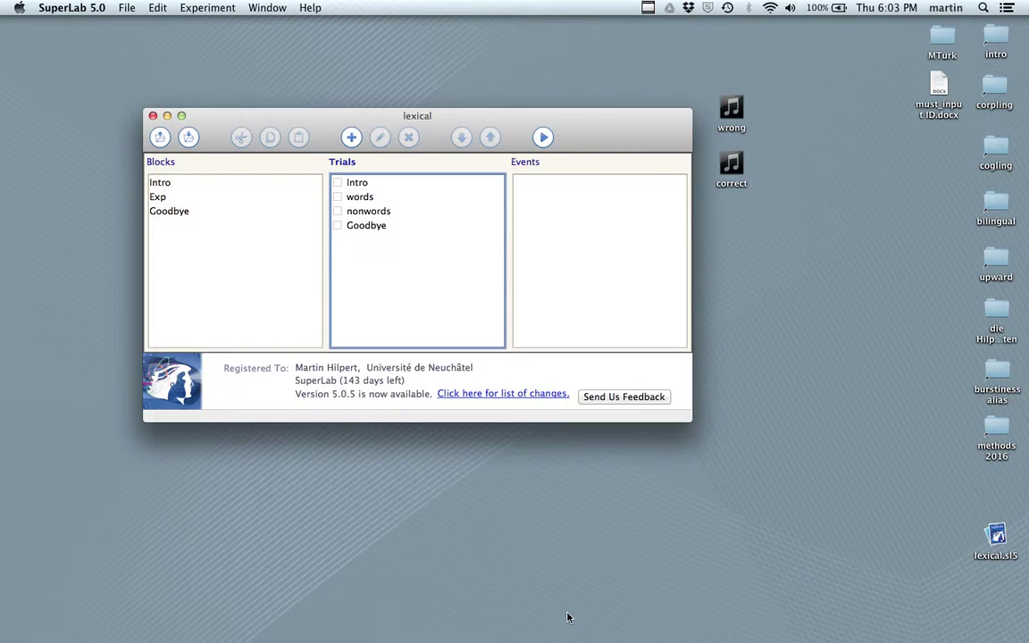
- Create an Intro event with the text 'Hello!', 'How are you?' and 'bla bla ....'
click(581, 223)
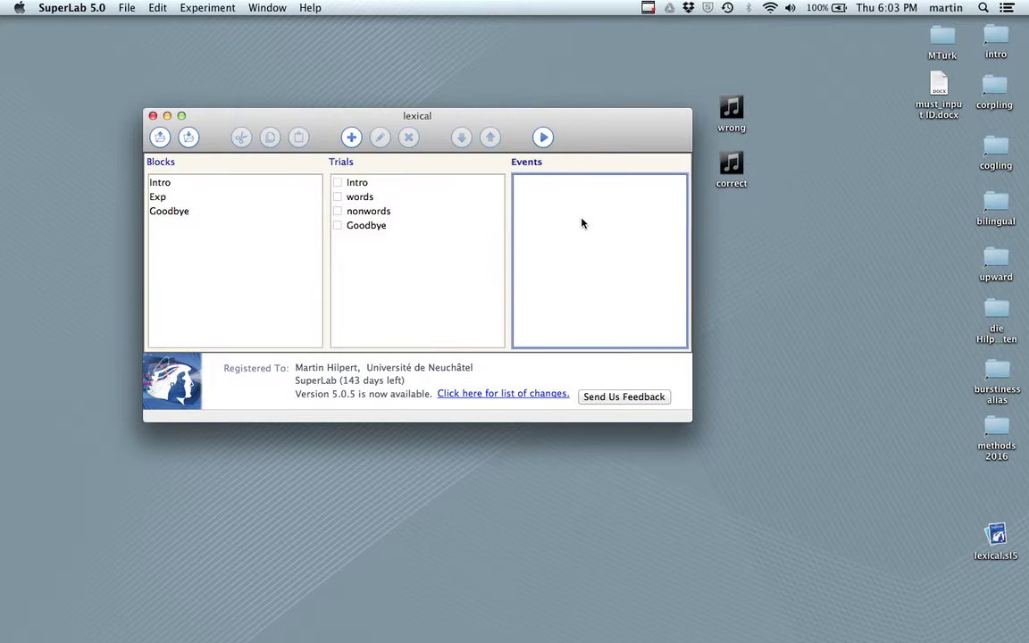
click(351, 137)
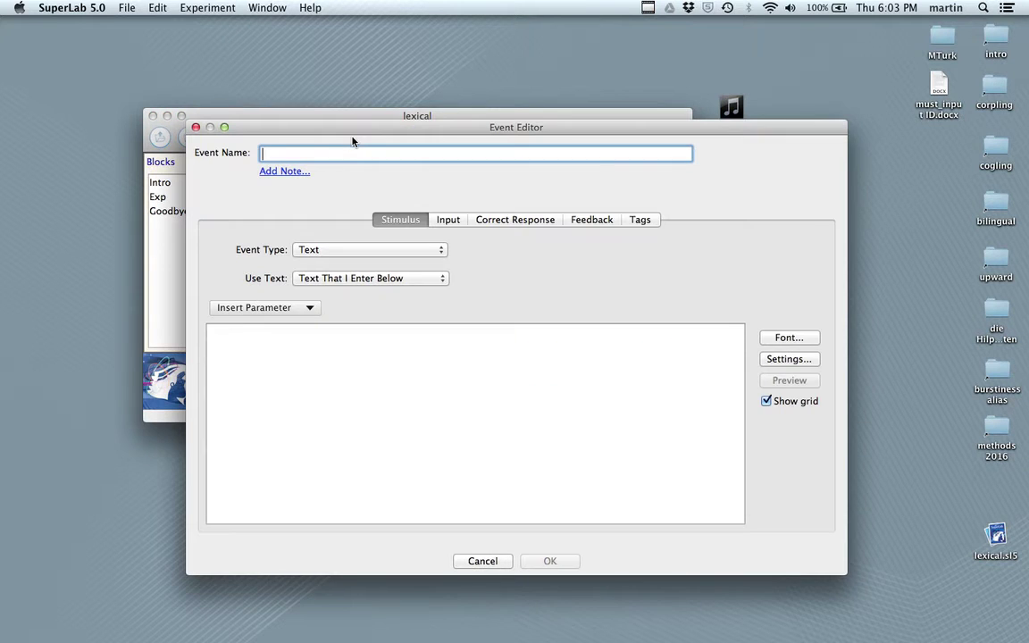
text(Intro)
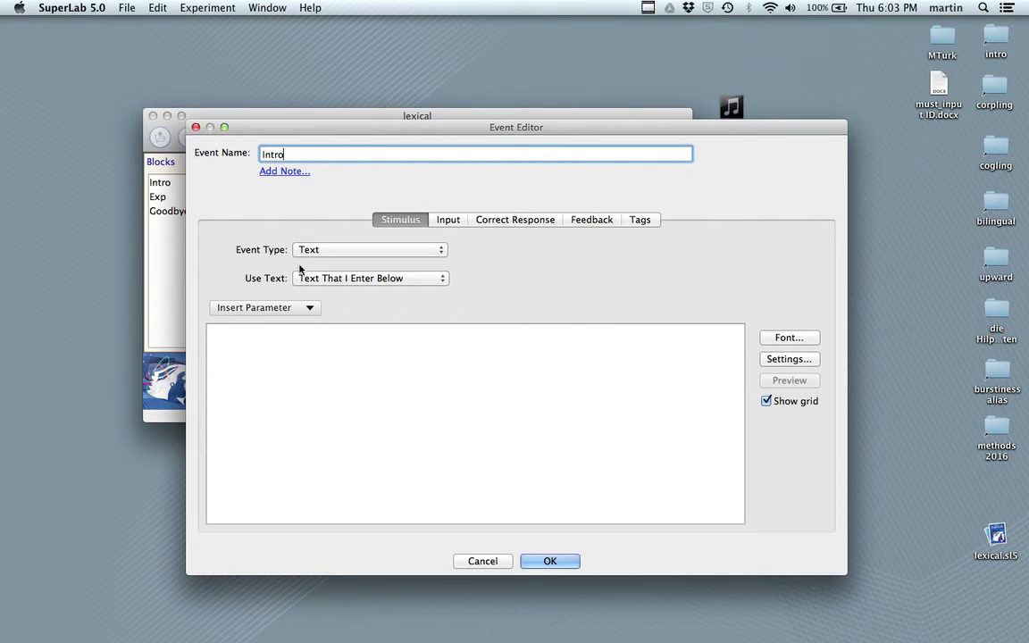
click(312, 350)
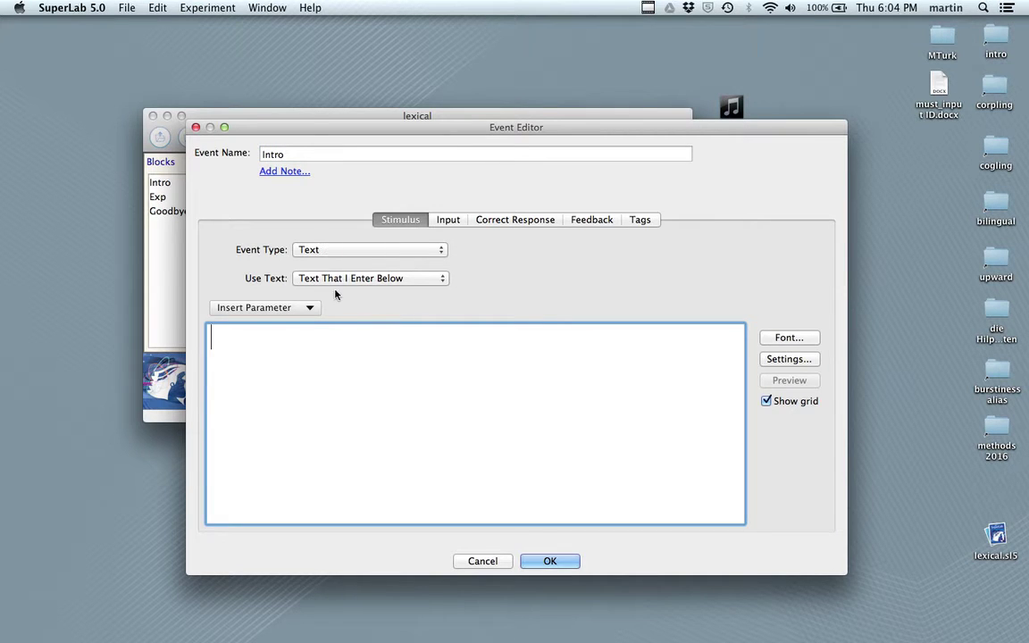
text(Hello)
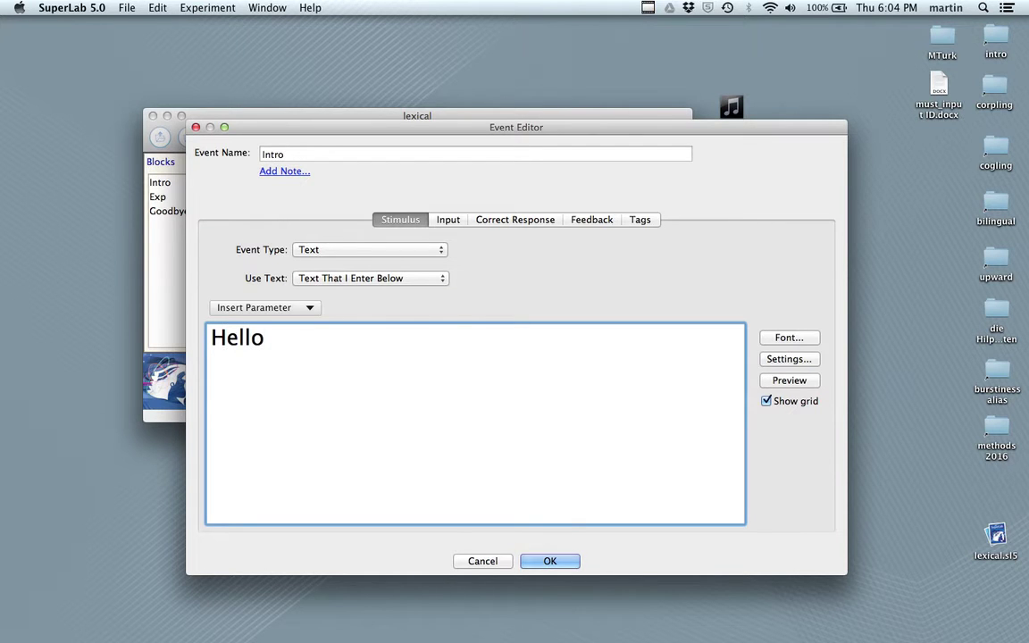
text(!)
key(Return)
key(Return)
text(How are you)
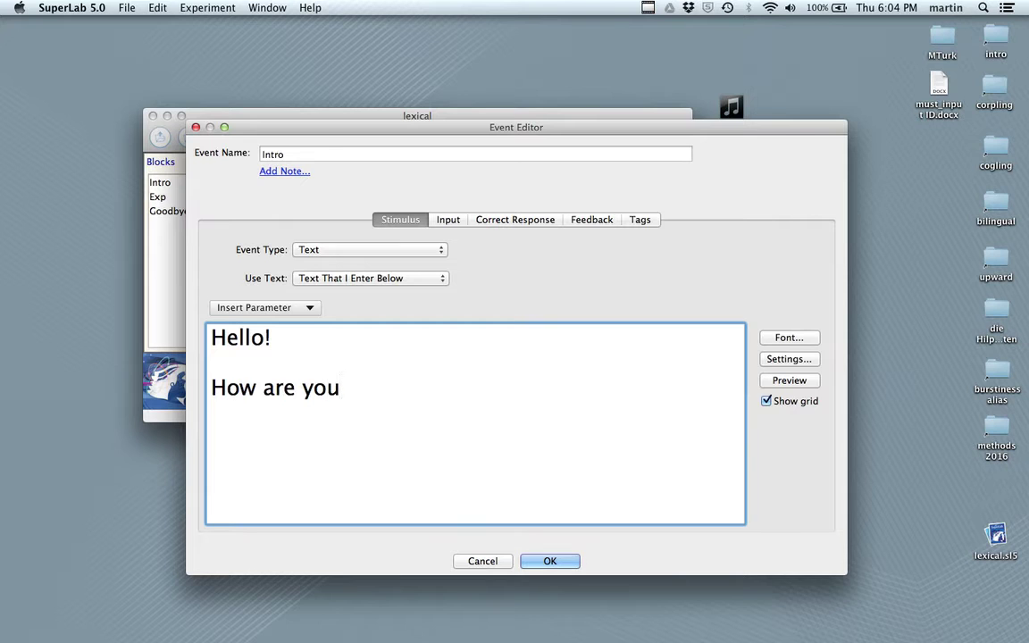
text(?)
key(Return)
key(Return)
text(bla bla ....)
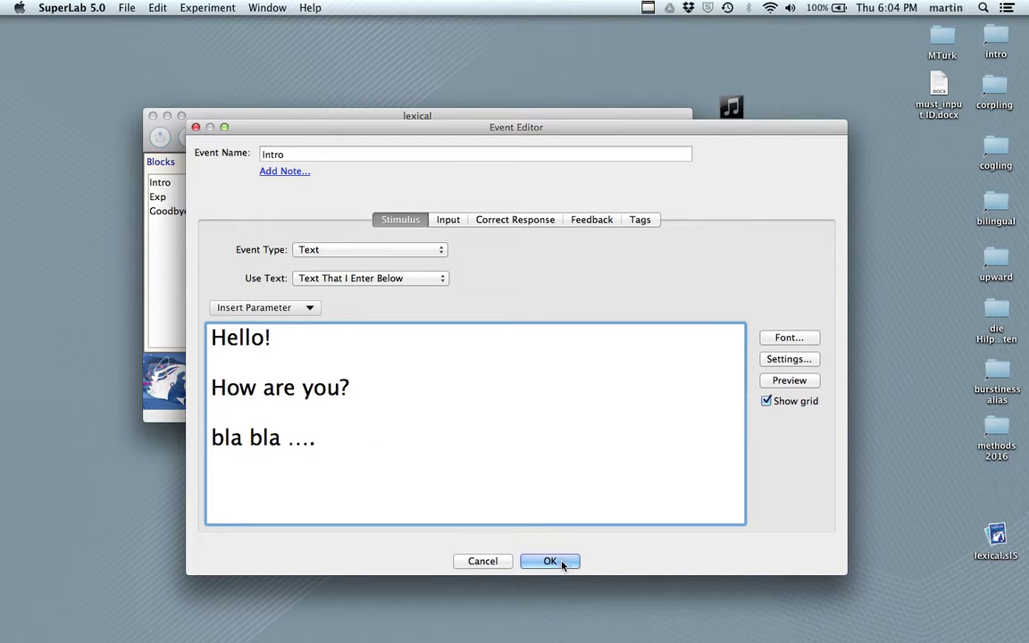
- Confirm the Intro event ends after any response and save it
click(448, 220)
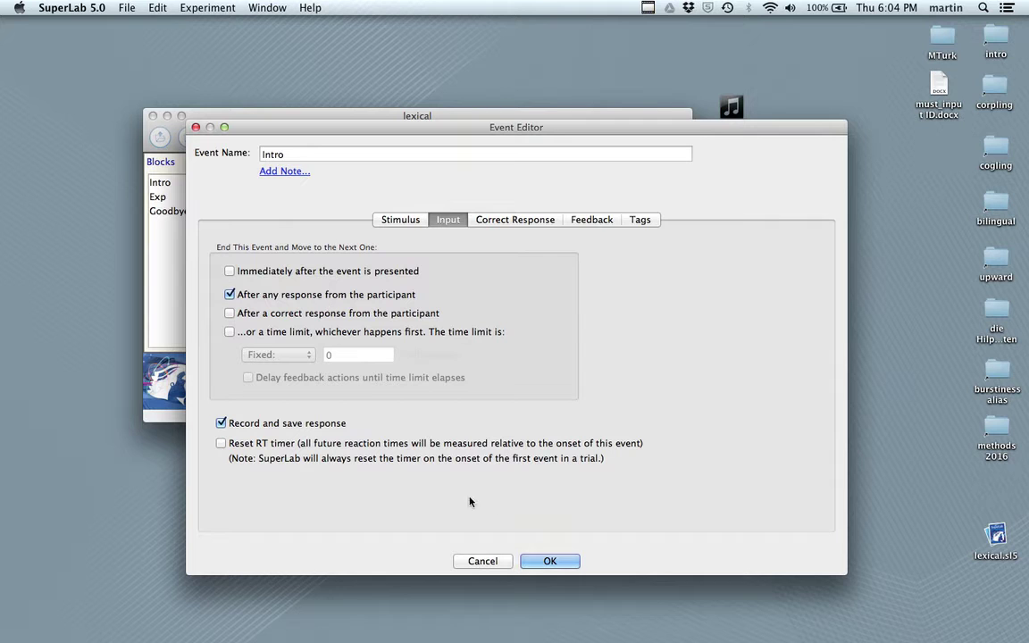
click(404, 220)
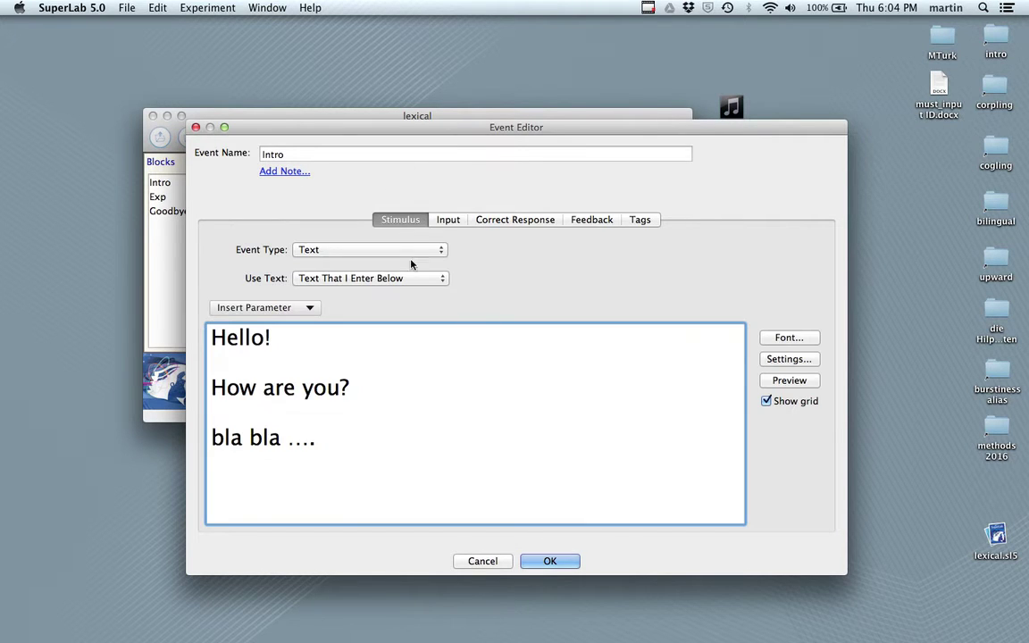
click(549, 561)
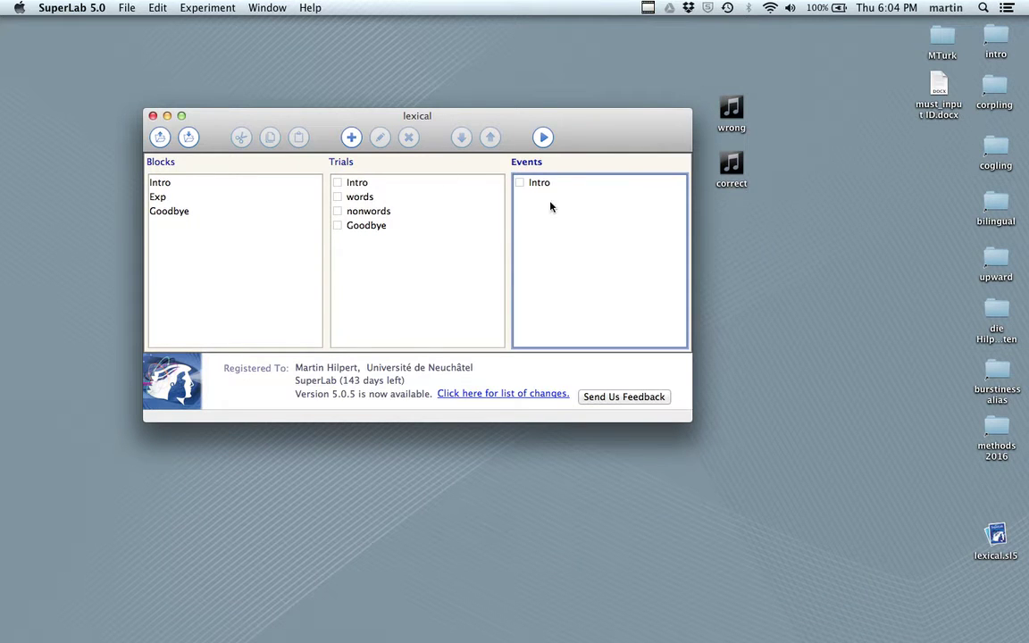
- Create text events named words and nonwords
click(352, 138)
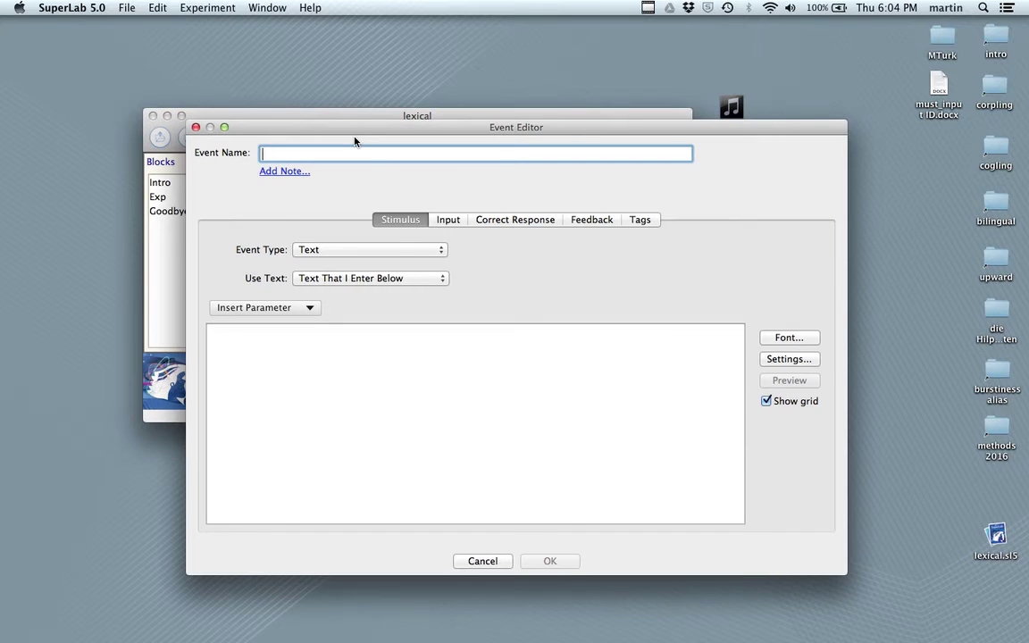
text(words)
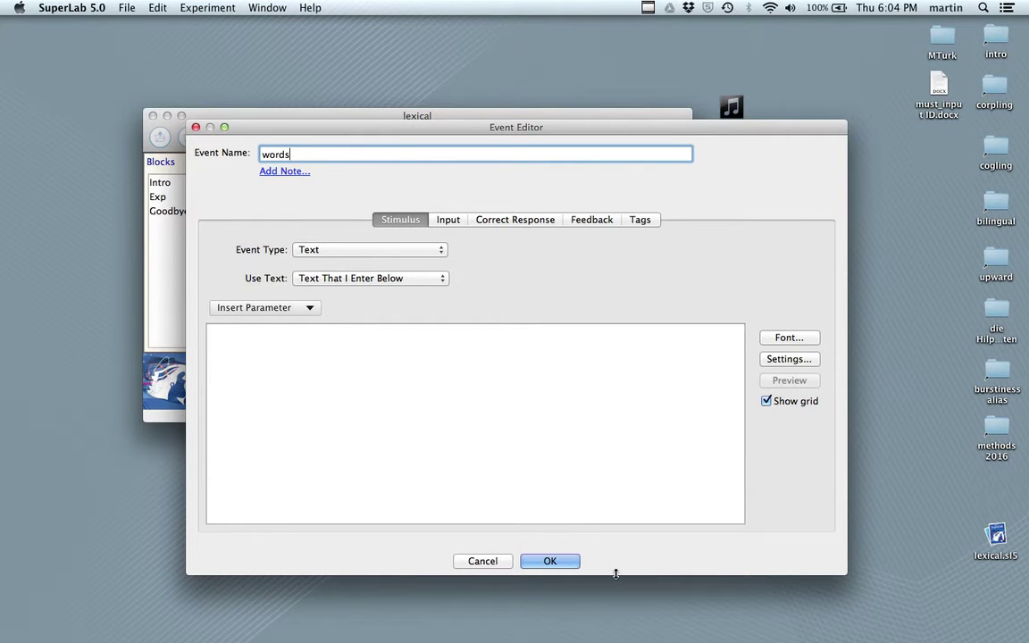
click(551, 561)
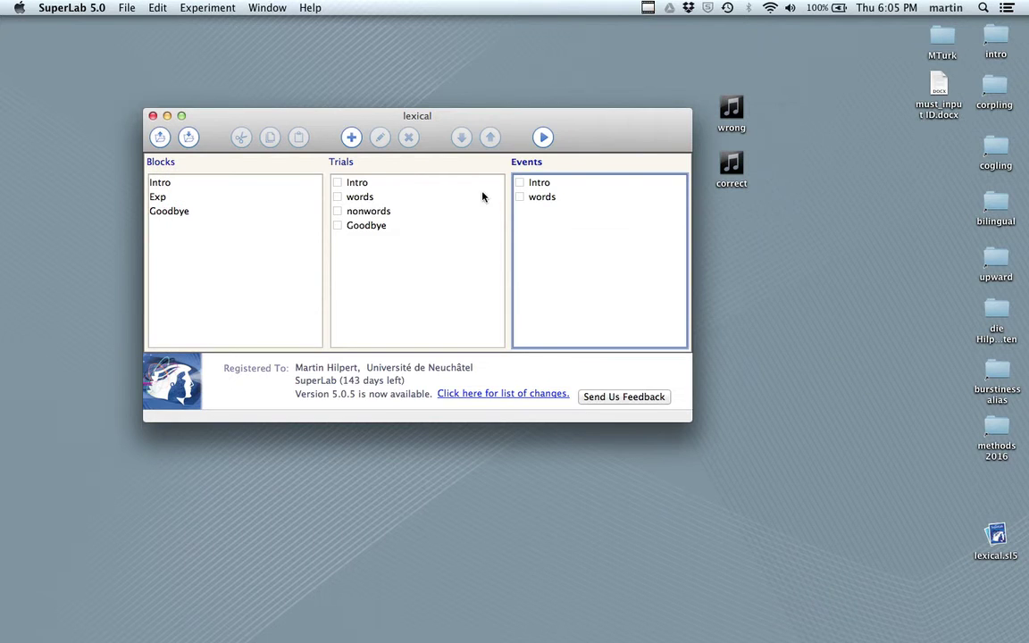
click(351, 137)
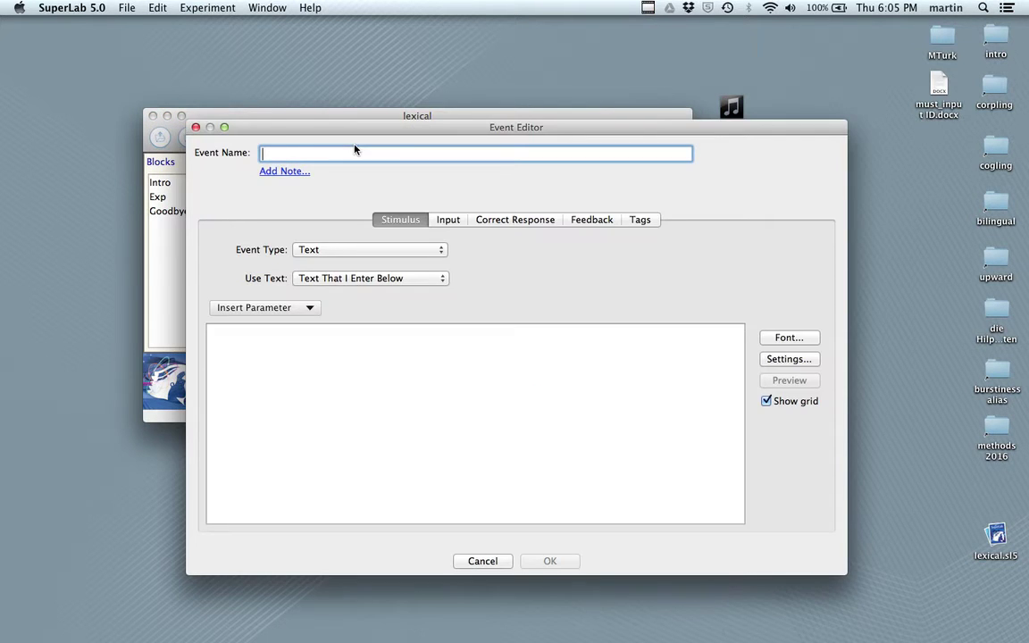
text(nonwords)
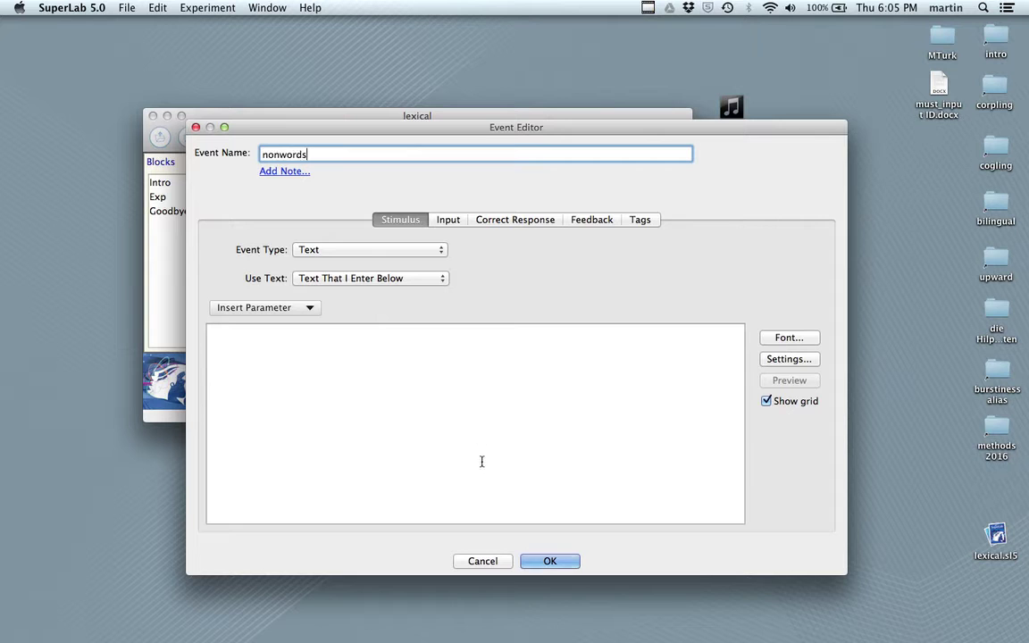
click(551, 561)
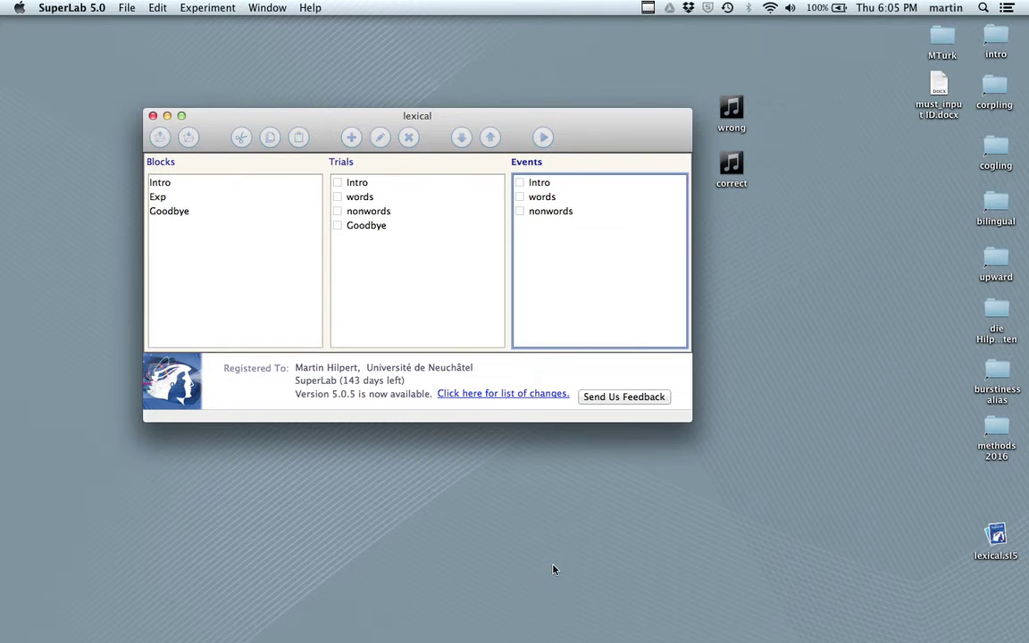
- Create a 'fixation cross' event whose text stimulus is +
click(351, 137)
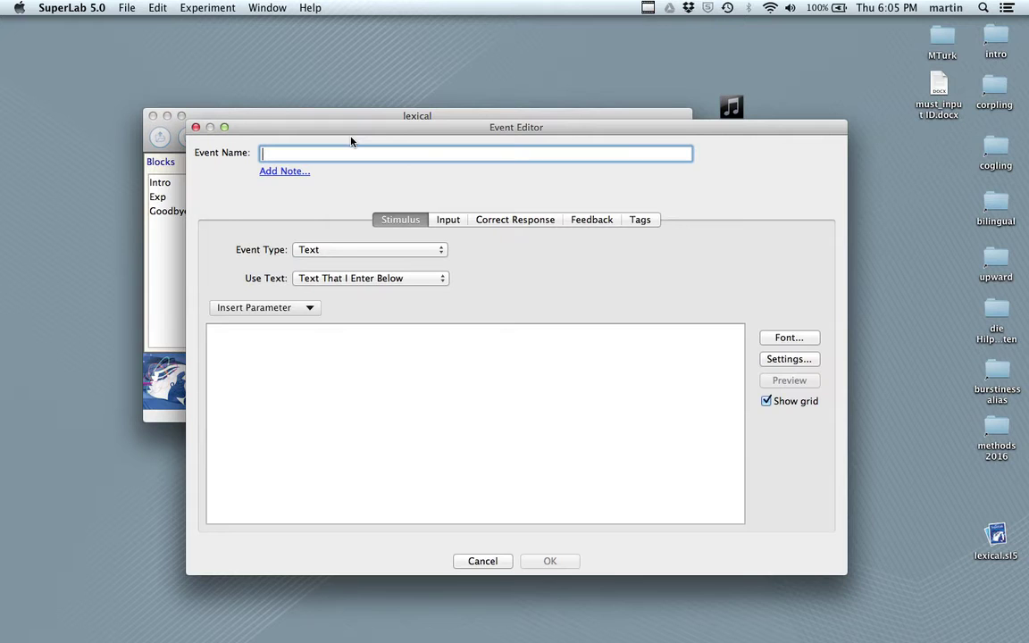
text(fixa)
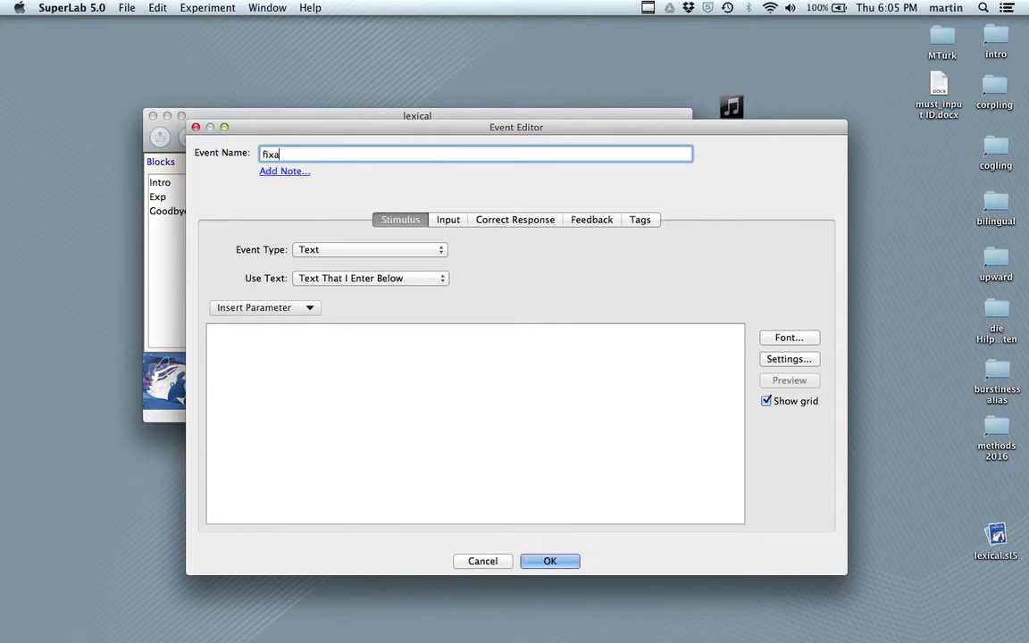
text(tion cross)
click(254, 335)
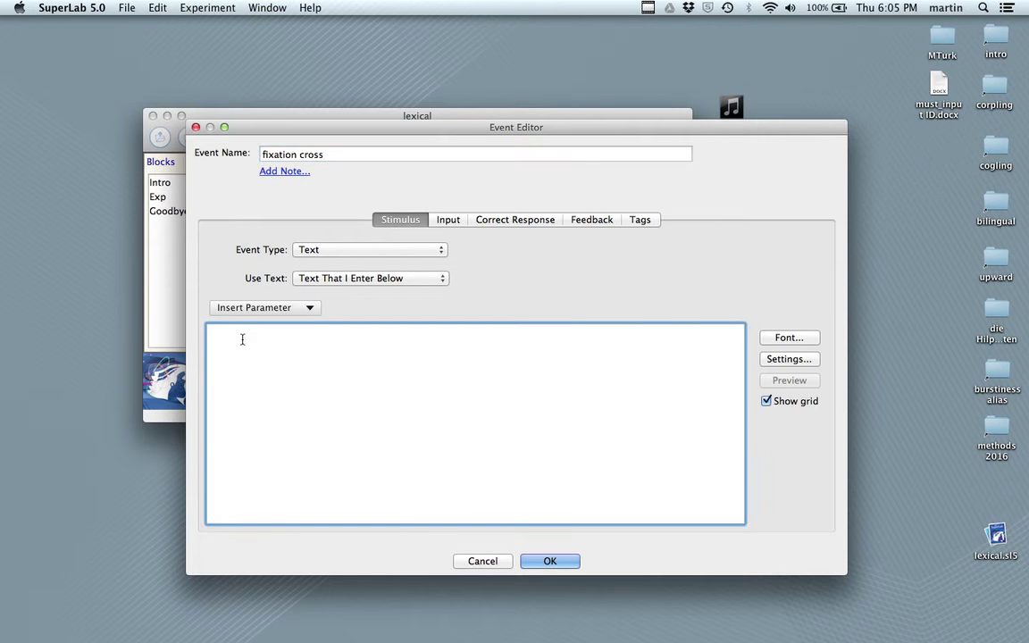
text(+)
- Make it end after a fixed 1000 ms time limit, not on response, and save
click(446, 221)
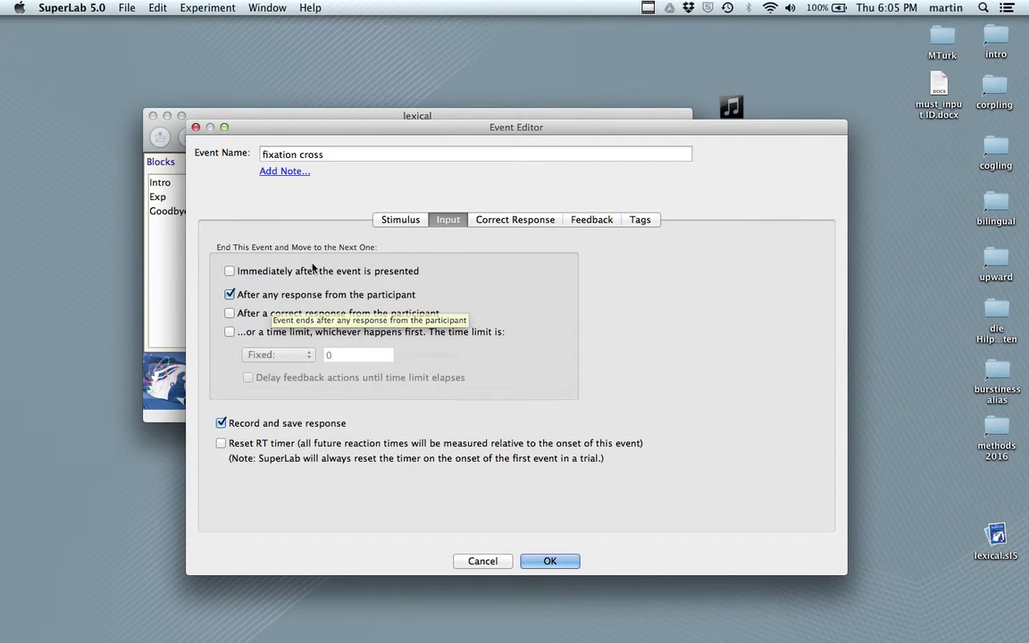
click(229, 332)
click(329, 356)
text(1000)
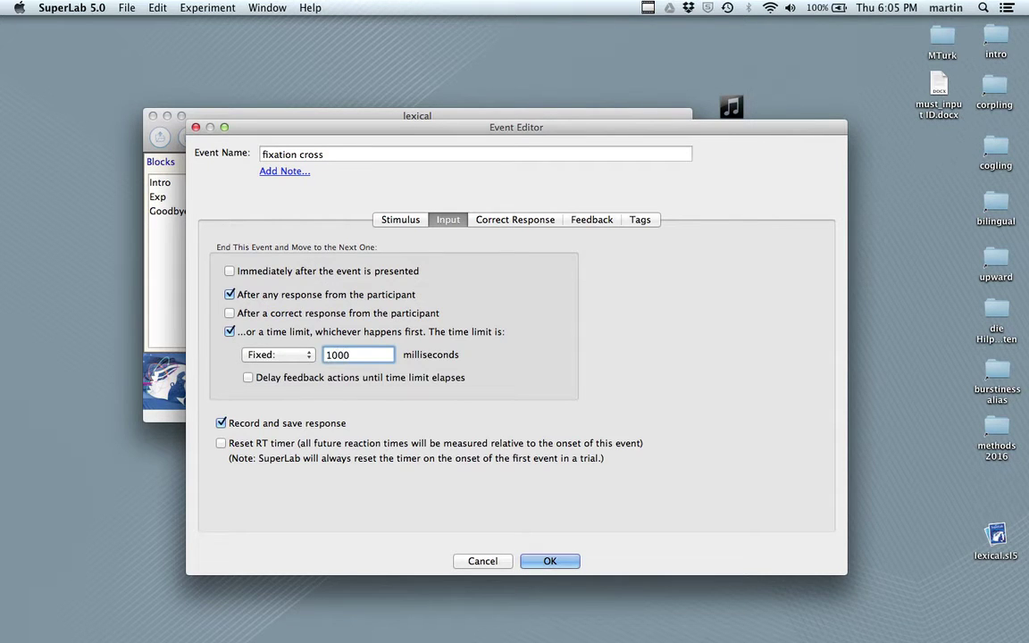
click(229, 295)
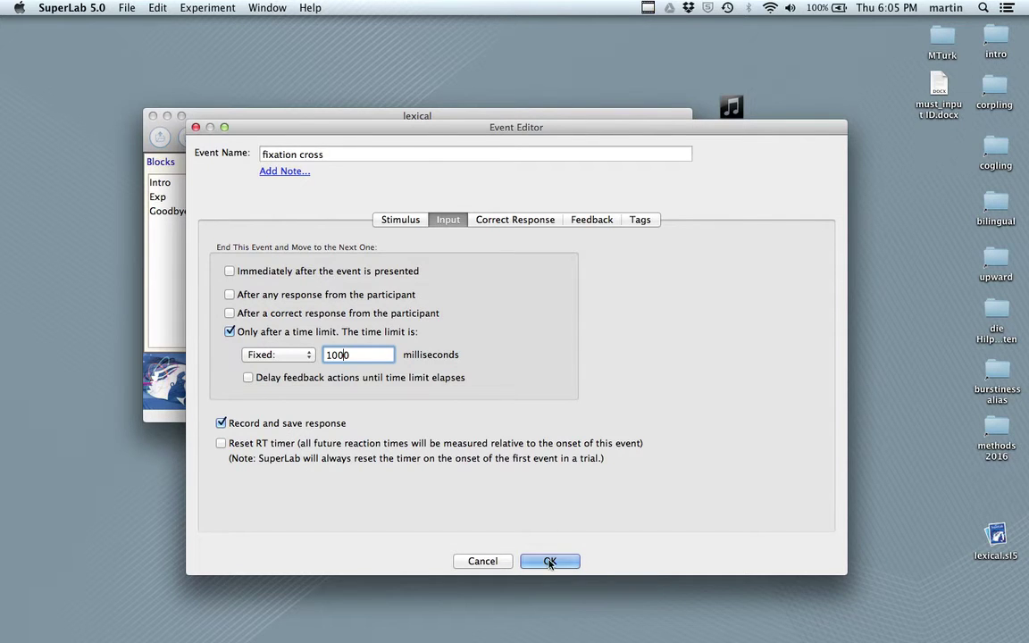
click(398, 221)
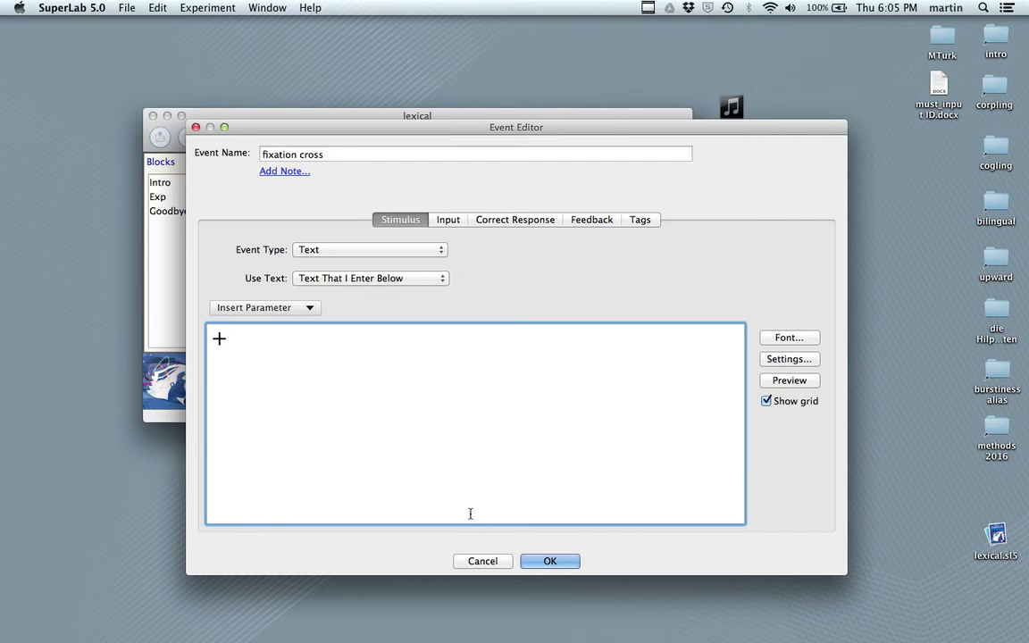
click(549, 561)
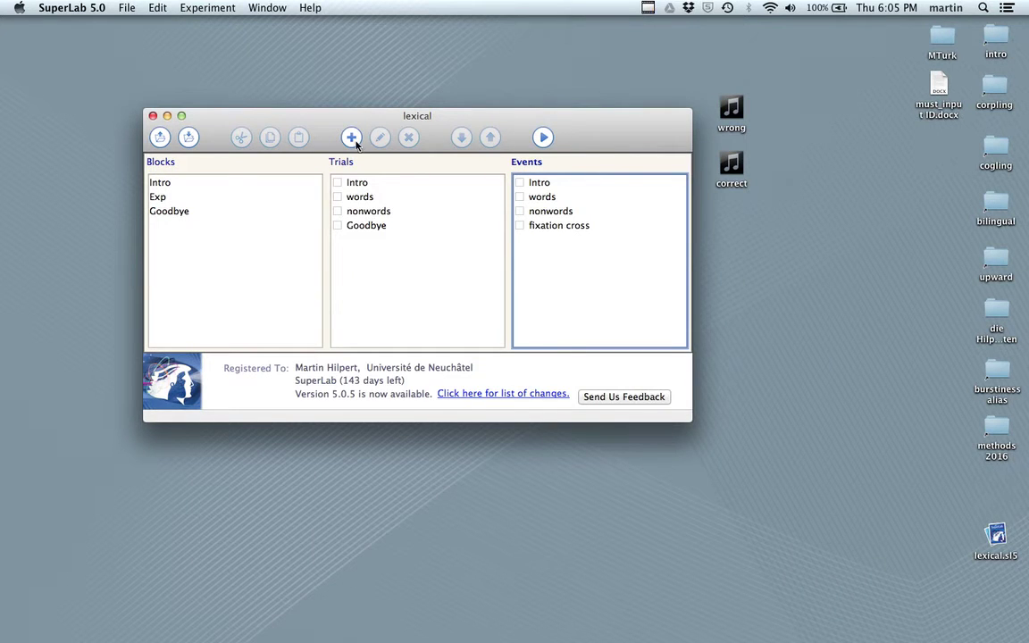
- Create a Goodbye event displaying the message 'Later!'
click(352, 137)
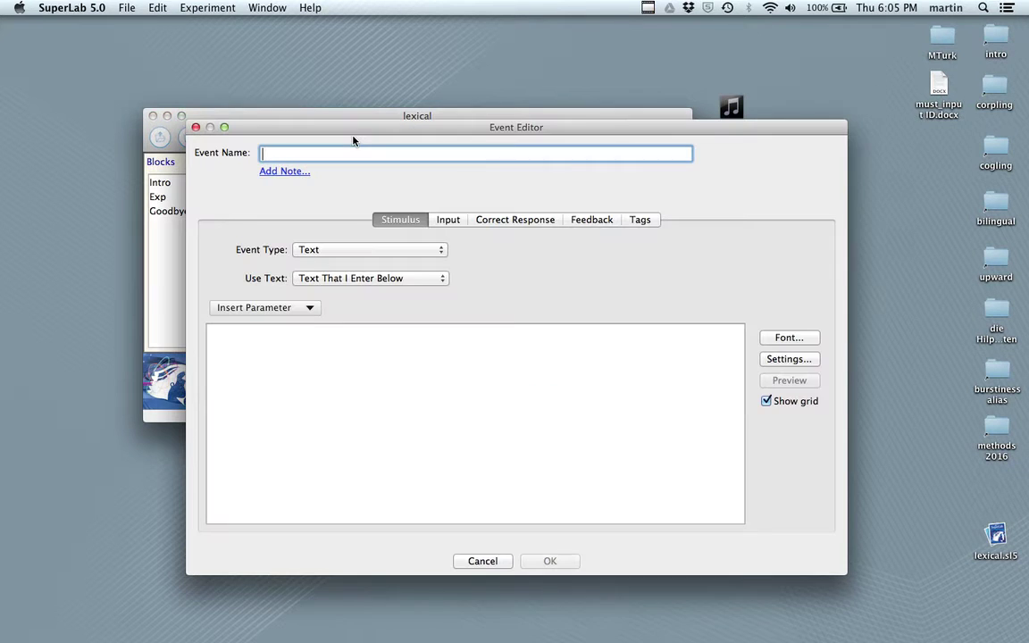
text(Good)
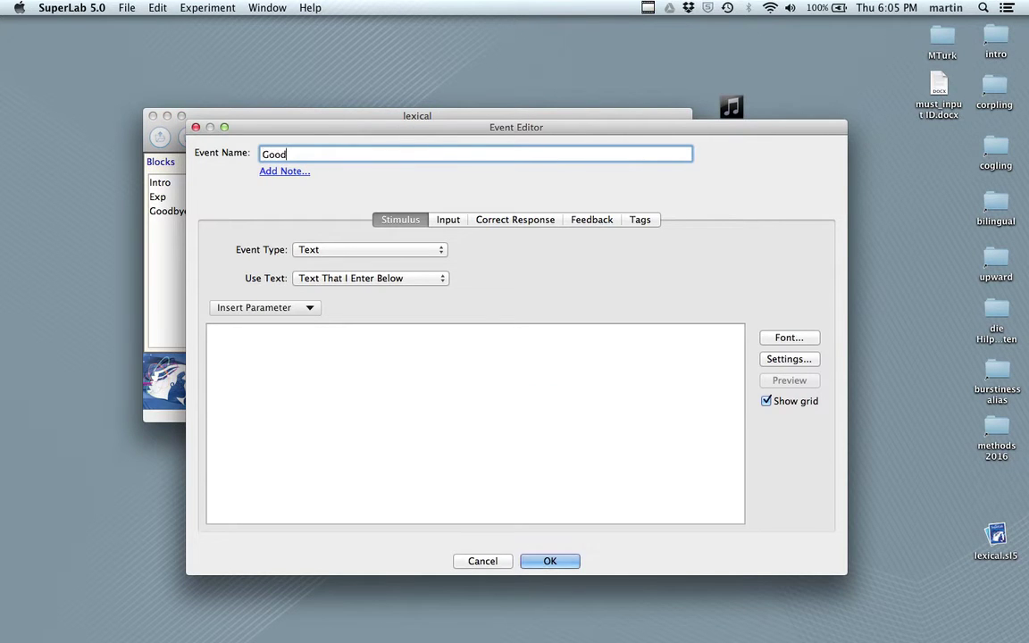
text(bye)
click(249, 350)
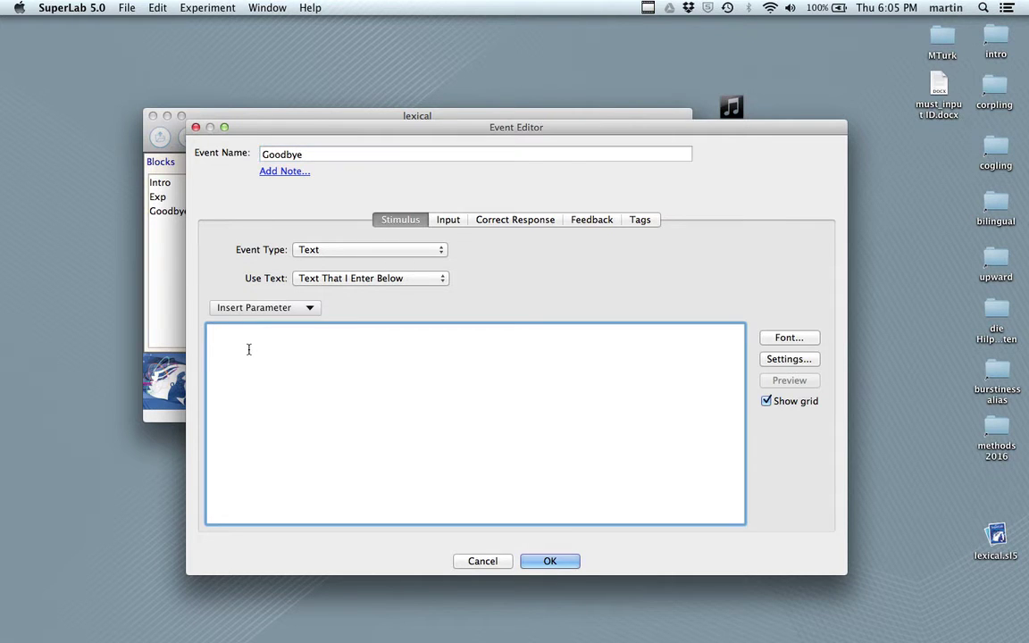
text(Later!)
click(559, 561)
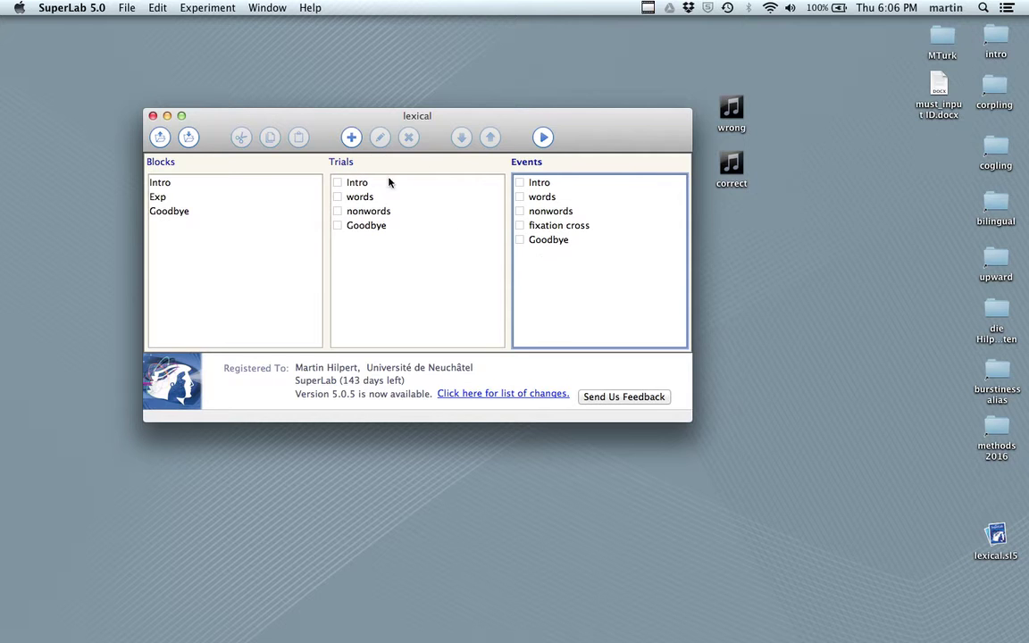
- Create events named feedback correct and feedback wrong
click(351, 139)
text(feedback correct)
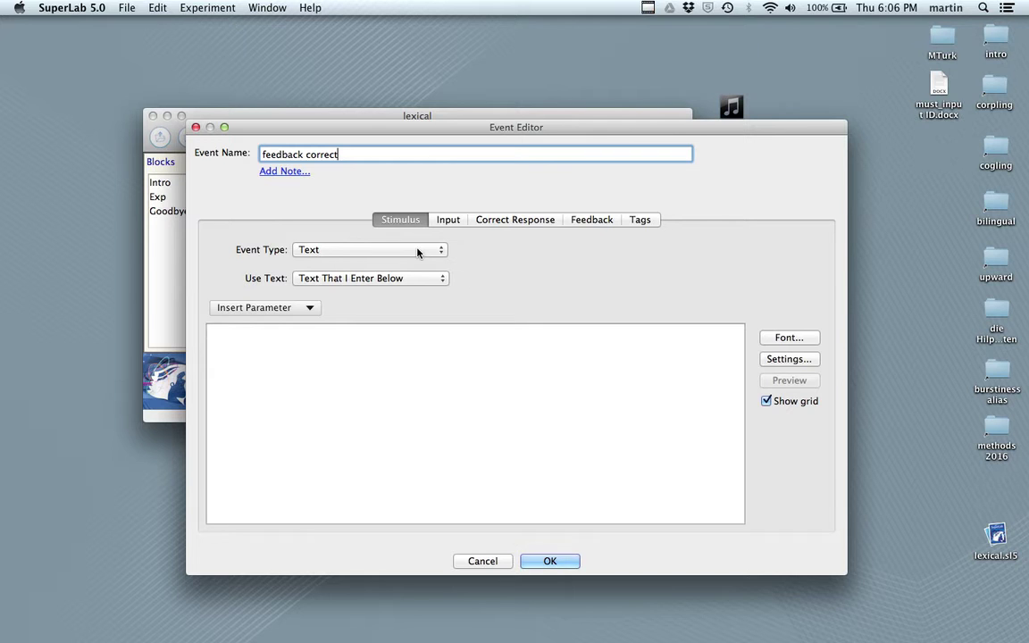
click(552, 560)
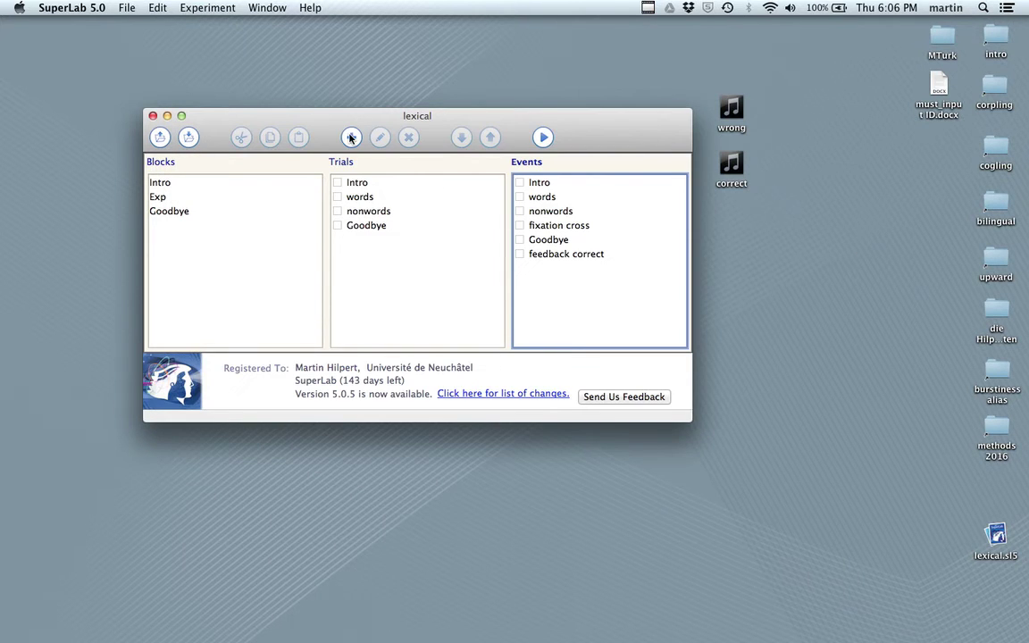
click(352, 136)
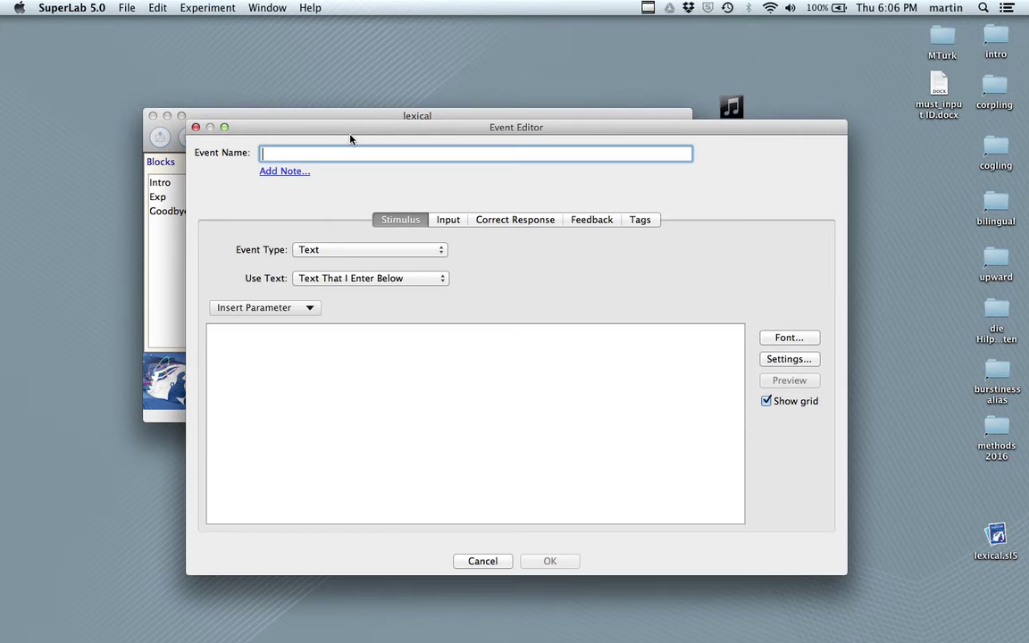
text(feedback )
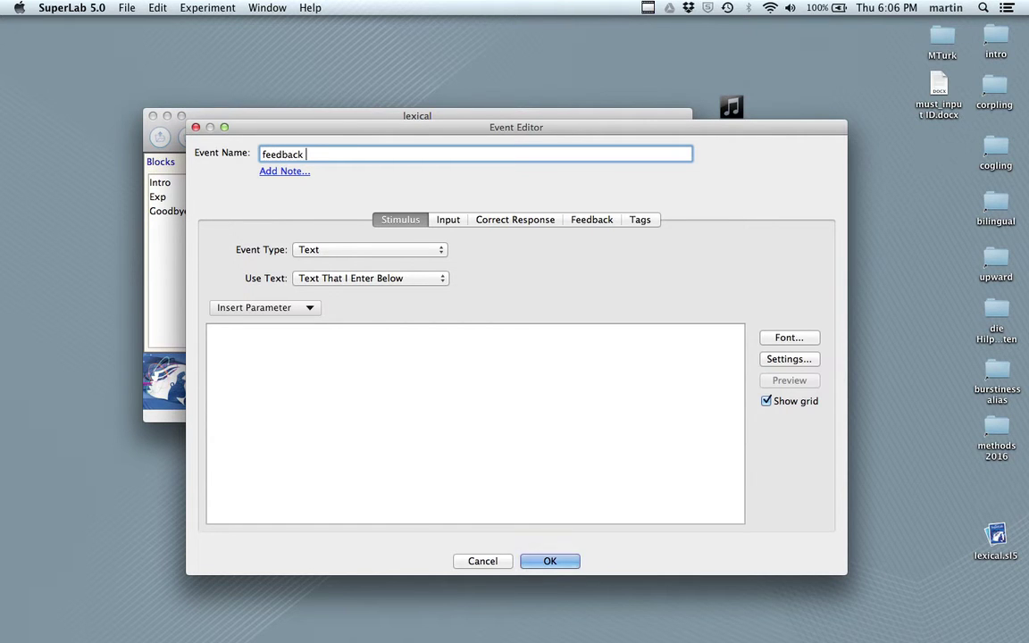
text(wrong)
click(551, 563)
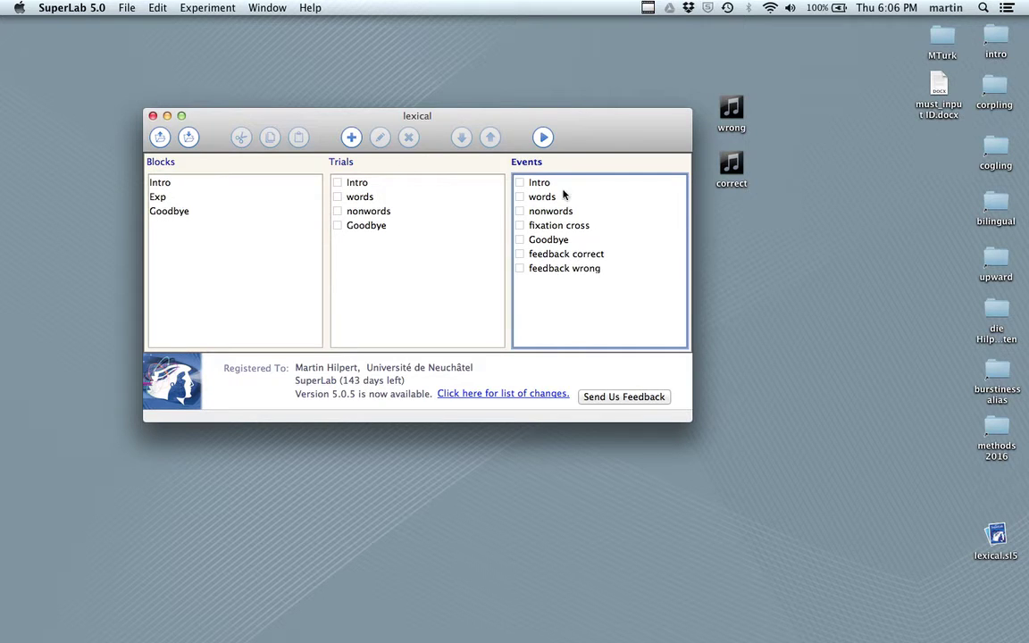
- Place the Intro trial in the Intro block, words in Exp, and Goodbye in Goodbye
click(168, 184)
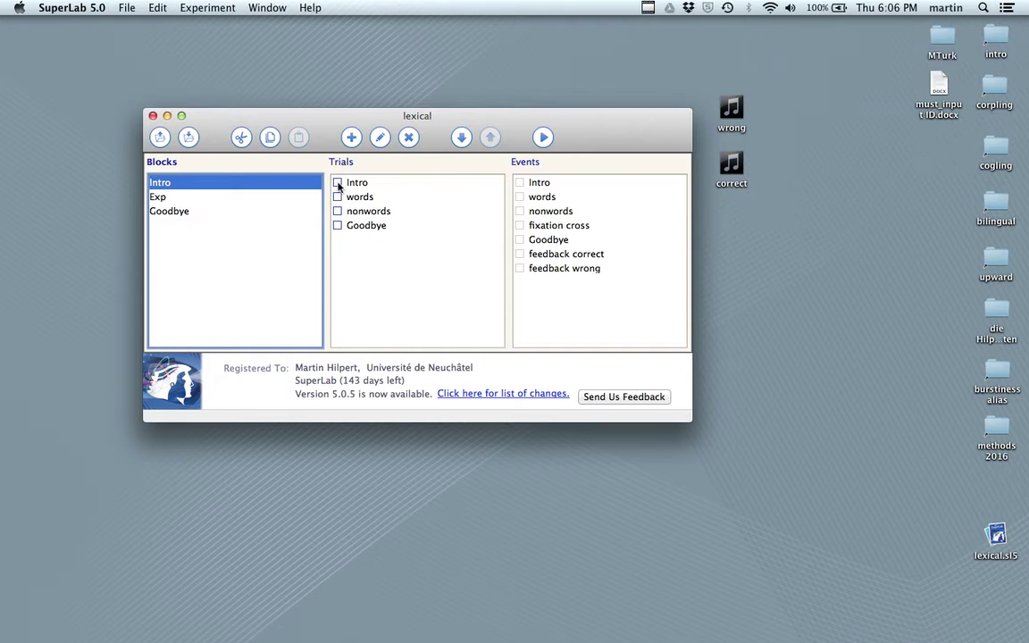
click(338, 183)
click(165, 198)
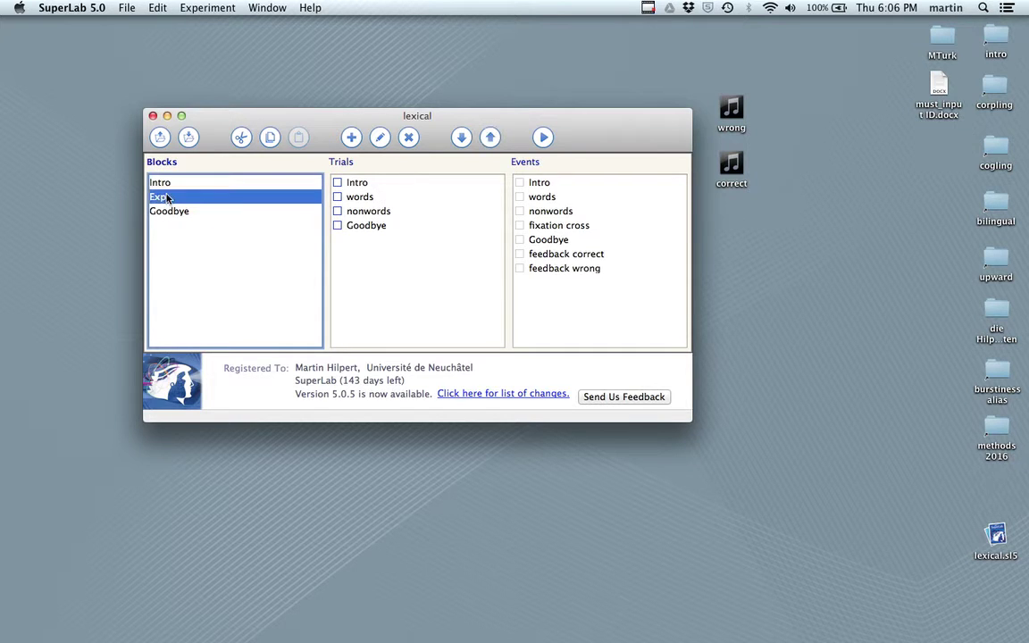
click(338, 197)
click(178, 212)
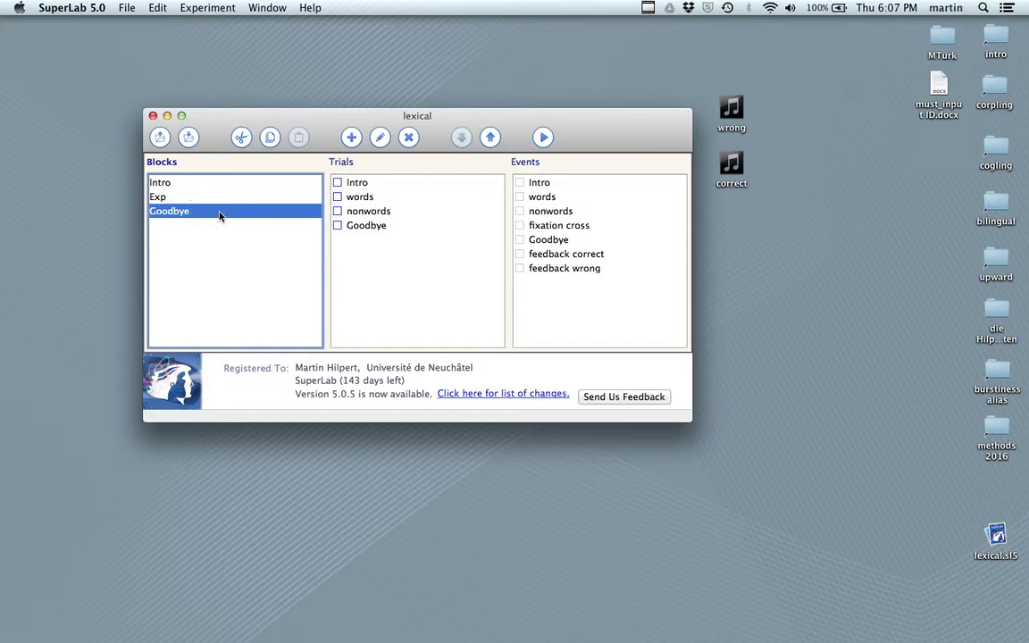
click(338, 226)
click(431, 275)
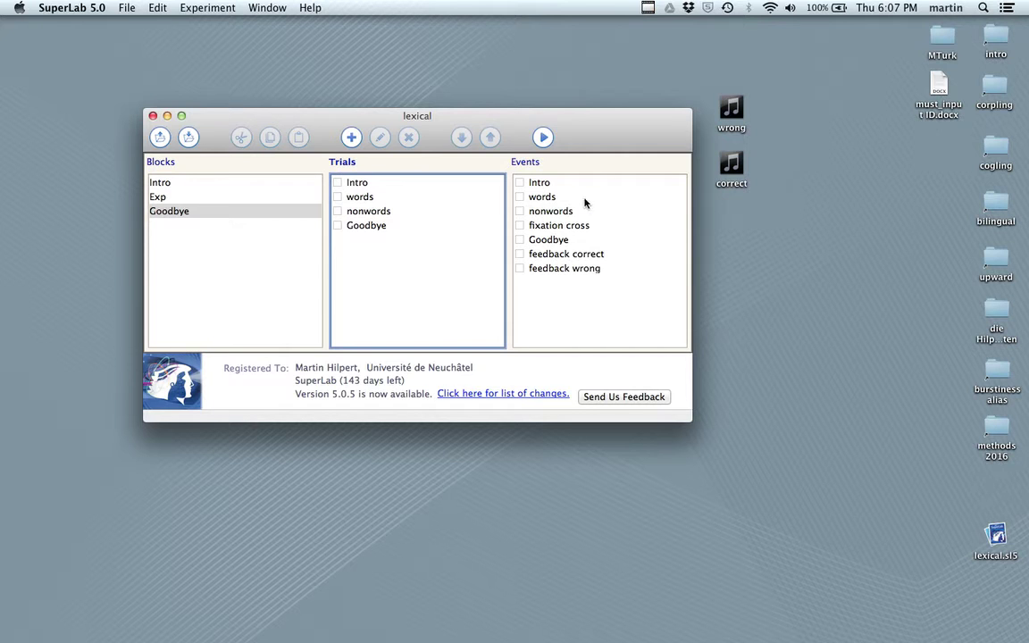
- Link the Intro event to the Intro trial and the nonwords event to the nonwords trial
click(357, 183)
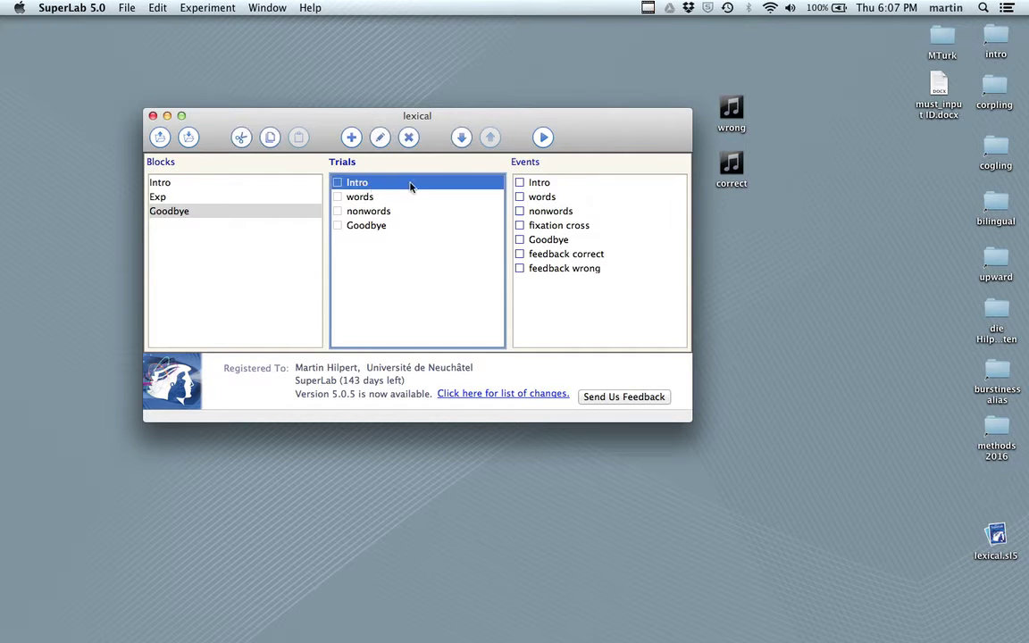
click(520, 183)
click(353, 201)
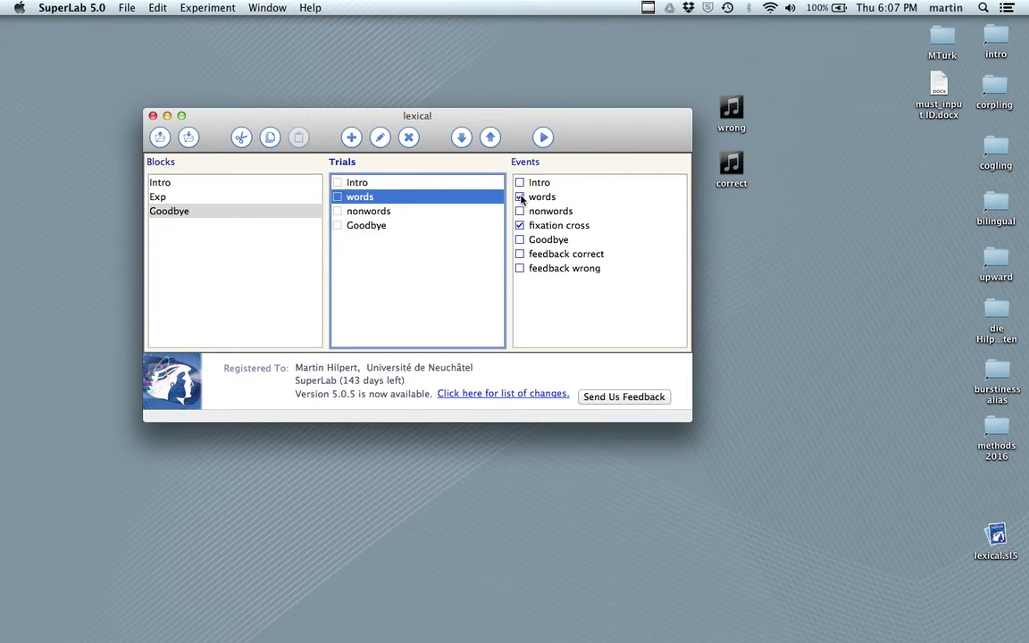
click(379, 213)
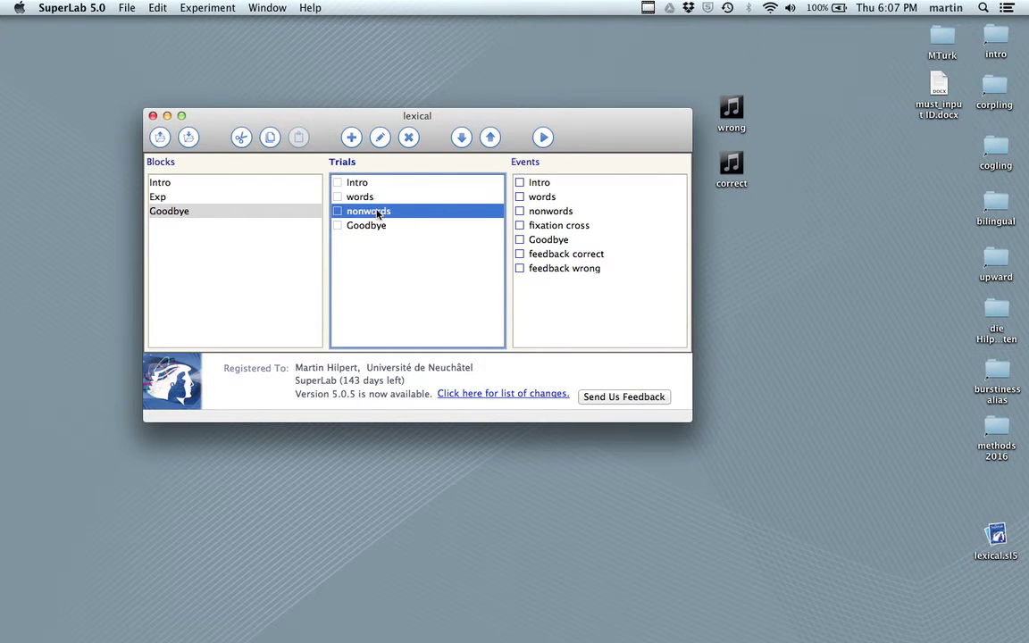
click(519, 211)
- Move the fixation cross event up twice so it precedes words and nonwords, then review both trials
click(585, 227)
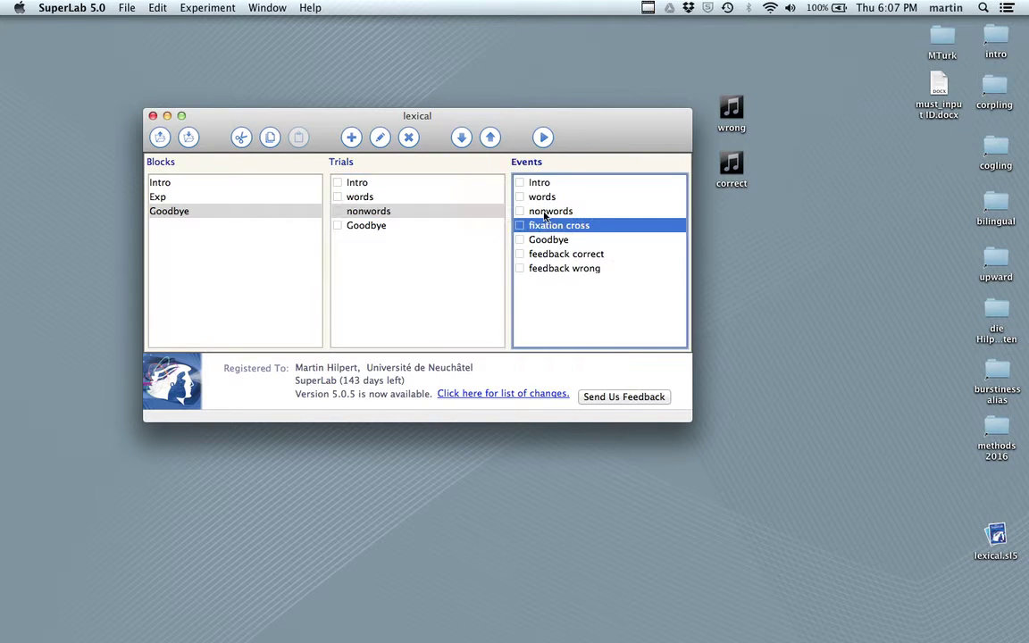
click(489, 136)
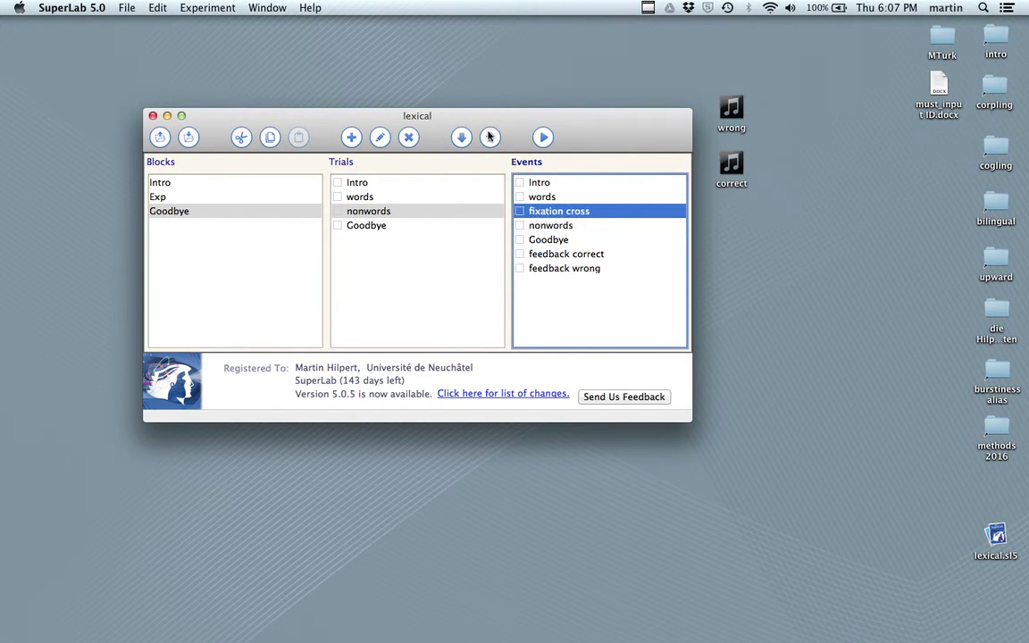
click(489, 135)
click(377, 198)
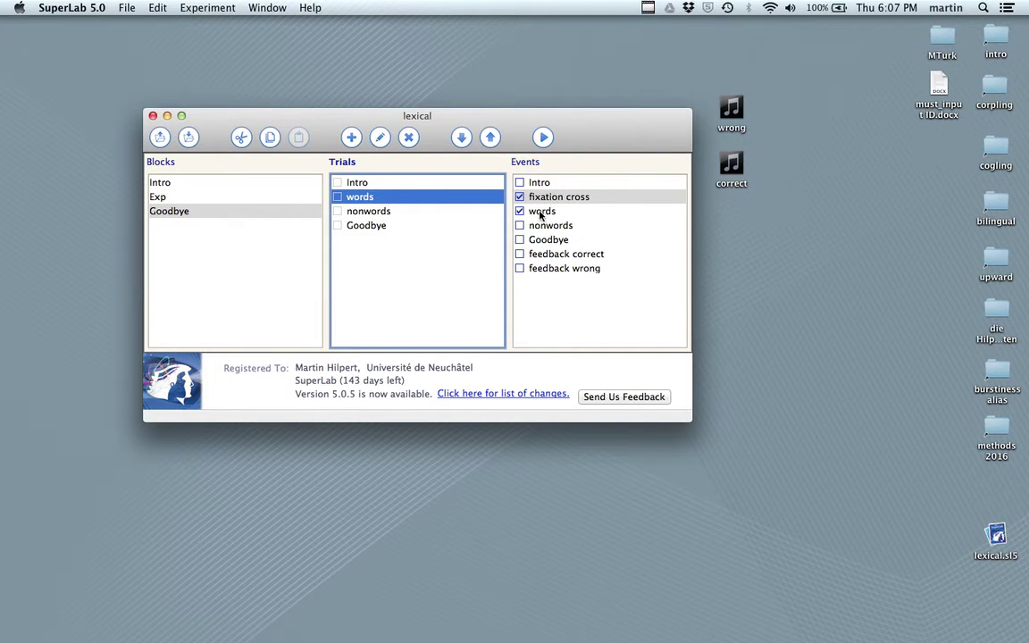
click(371, 211)
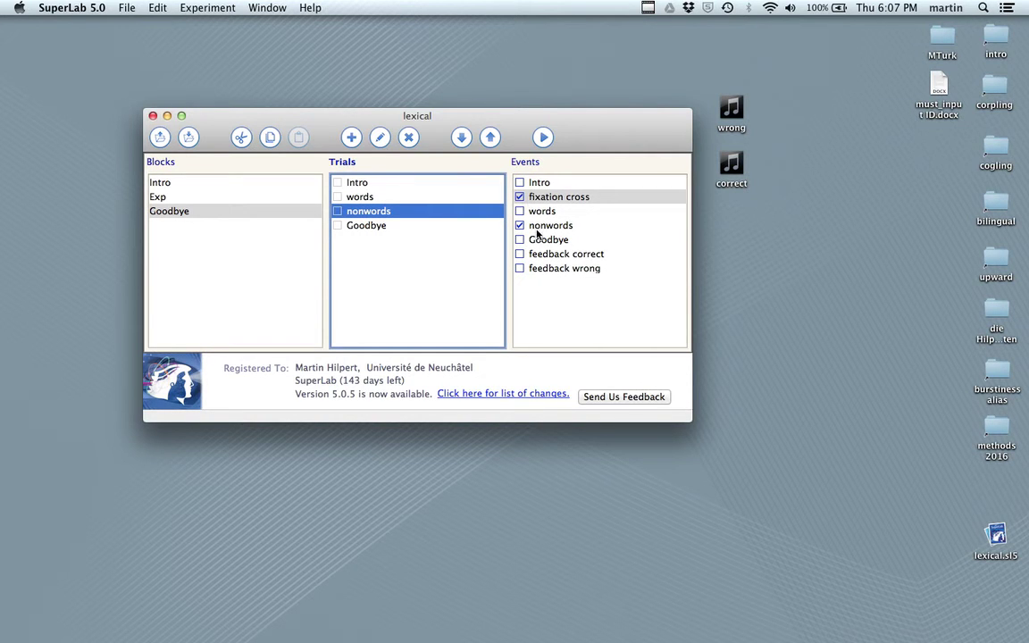
- Include the Goodbye event in the Goodbye trial
click(168, 211)
click(356, 227)
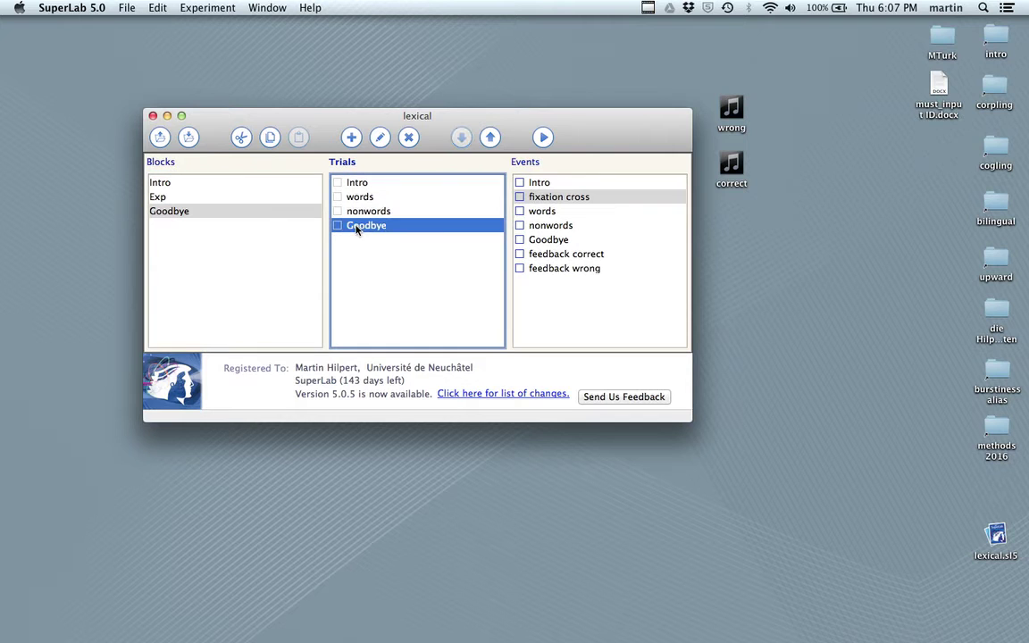
click(520, 239)
- Create a new text stimulus list named 'words' from Experiment > Stimulus Lists
click(202, 9)
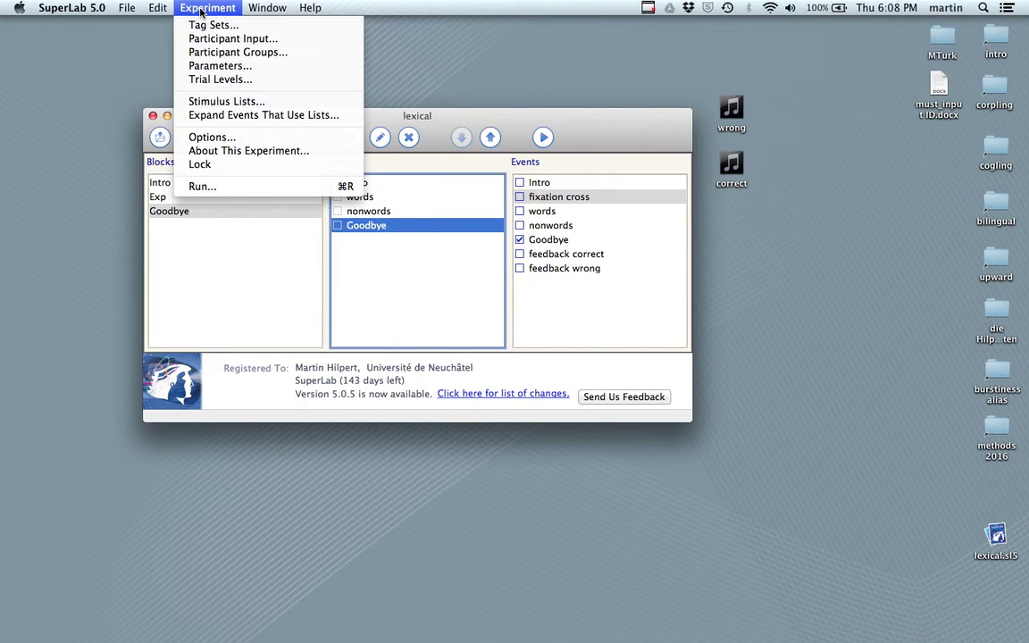
click(222, 106)
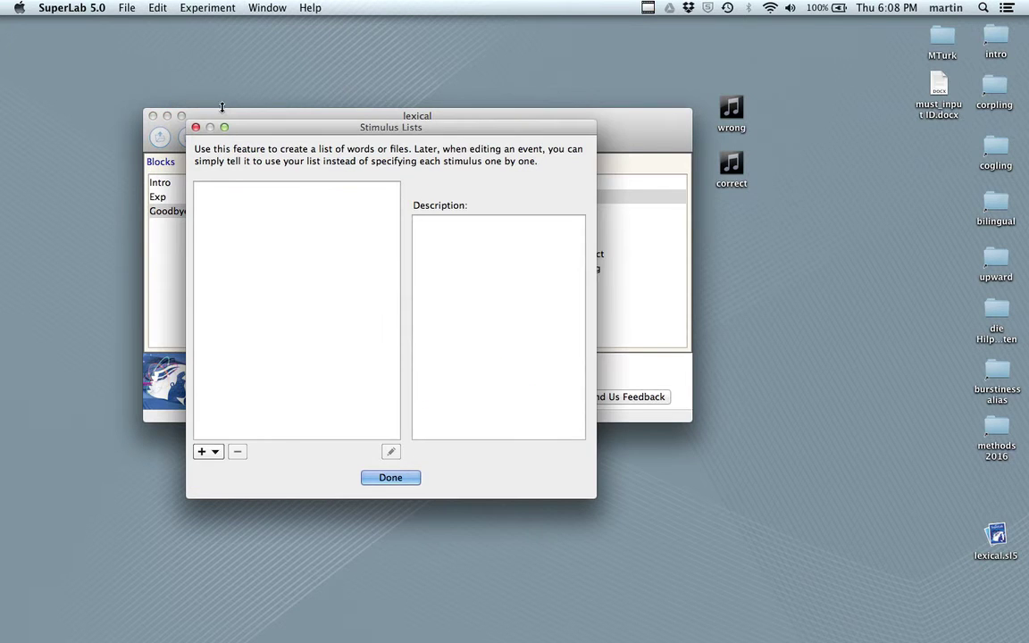
click(202, 453)
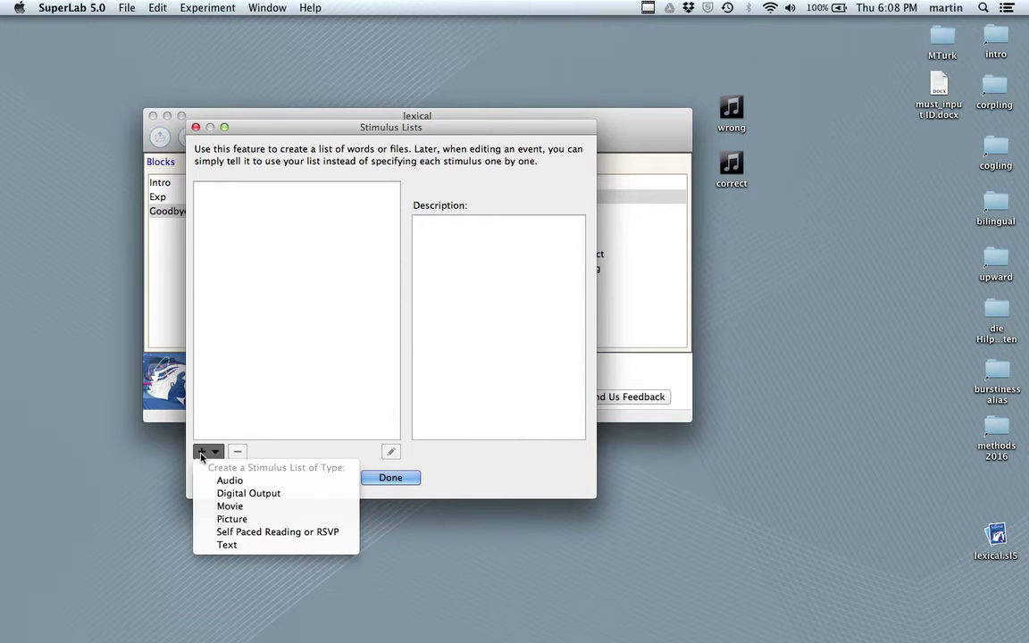
click(228, 547)
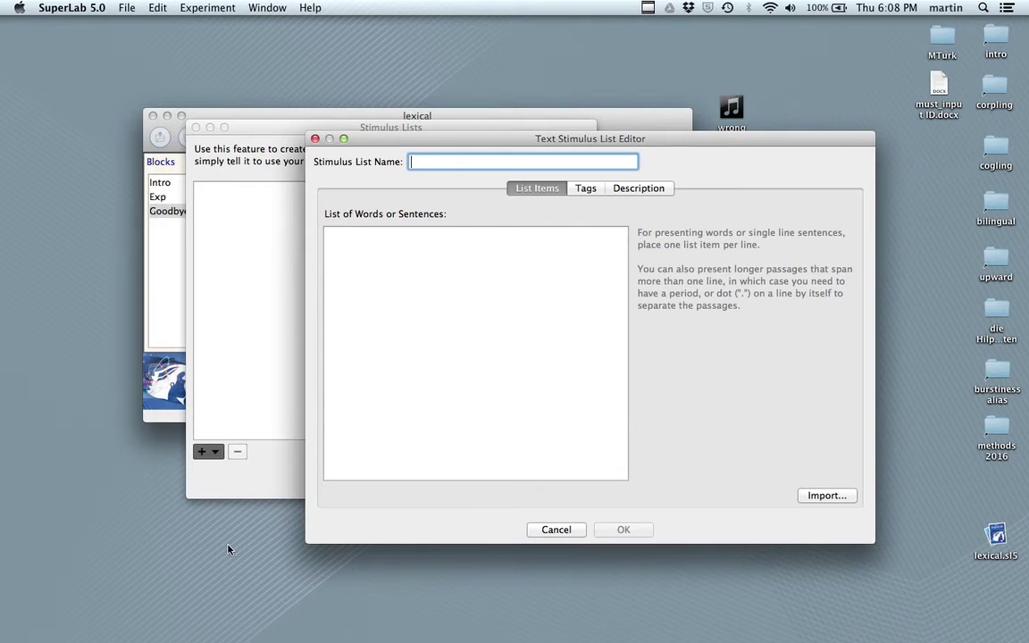
text(words)
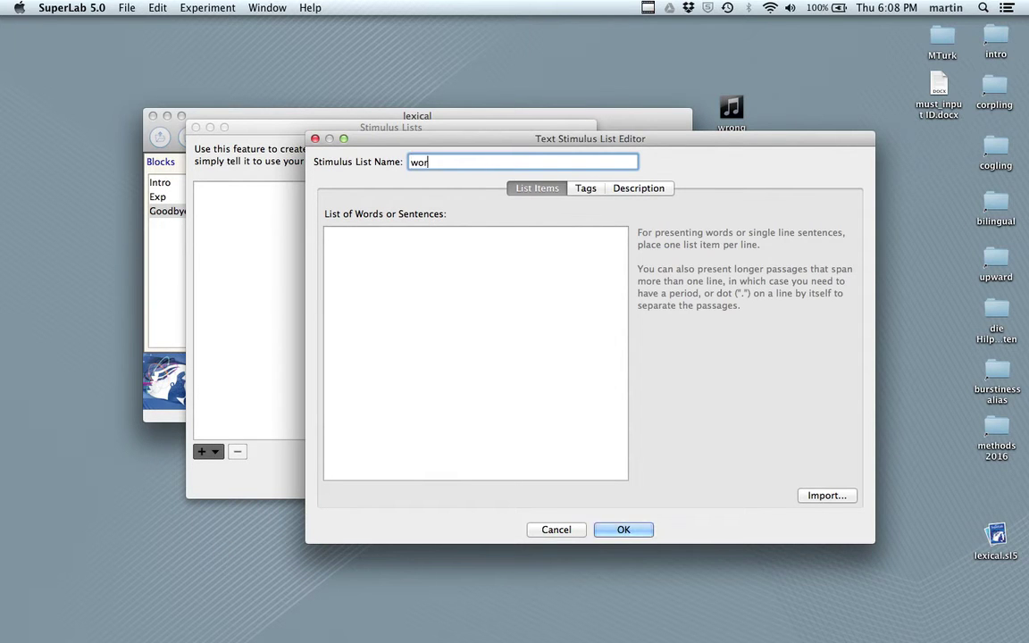
- Fill the words list with apple, monkey, computer, child and couch, one per line, and save it
click(376, 304)
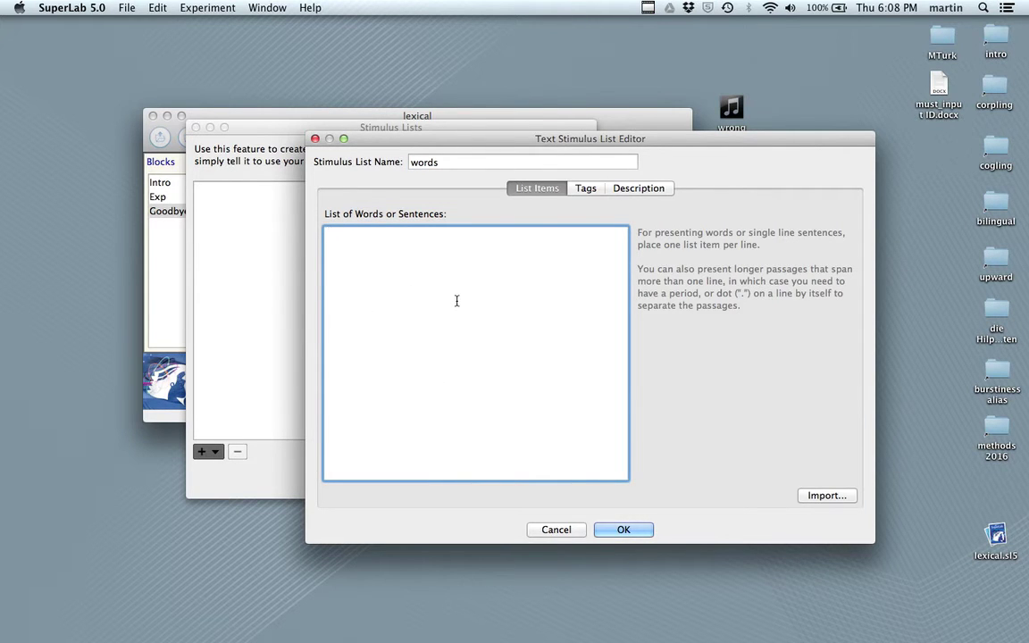
text(apple)
key(Return)
text(monkey)
key(Return)
text(computer)
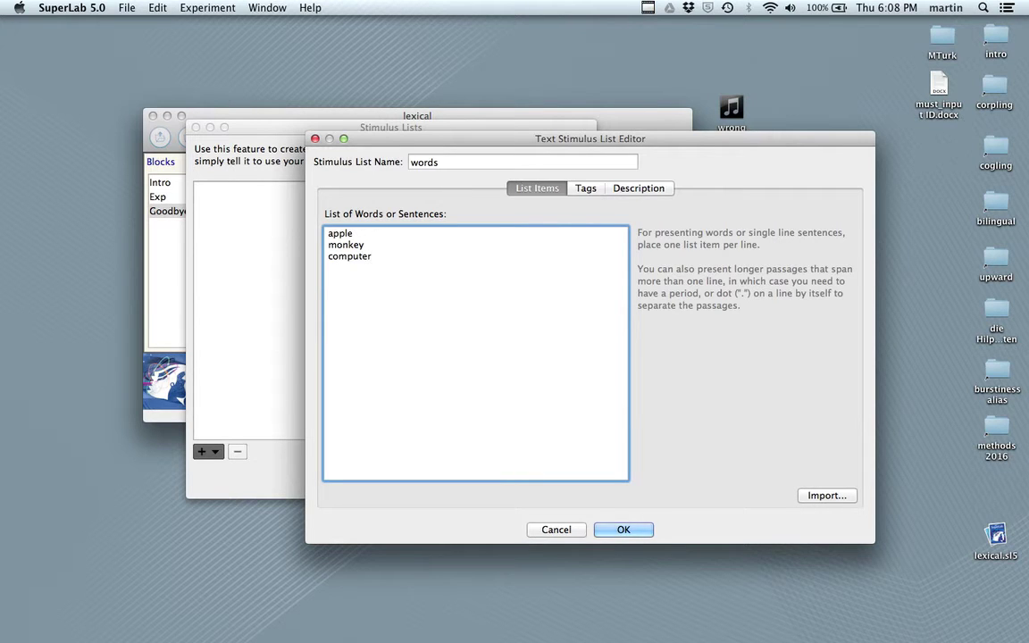
key(Return)
text(child)
key(Return)
text(couch)
click(624, 529)
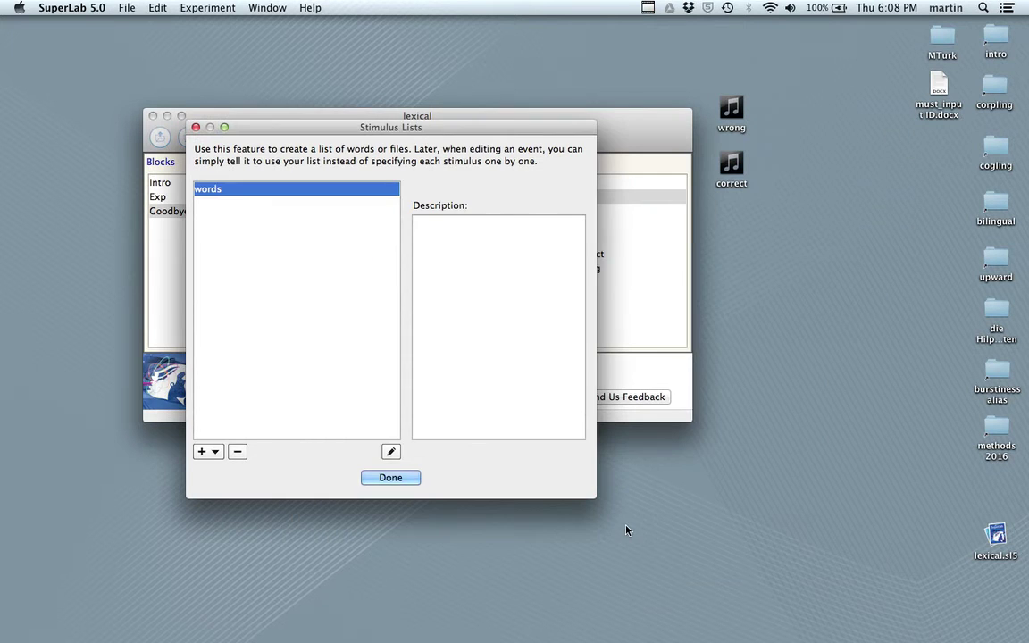
- Create another text stimulus list named 'nonwords'
click(207, 452)
click(227, 545)
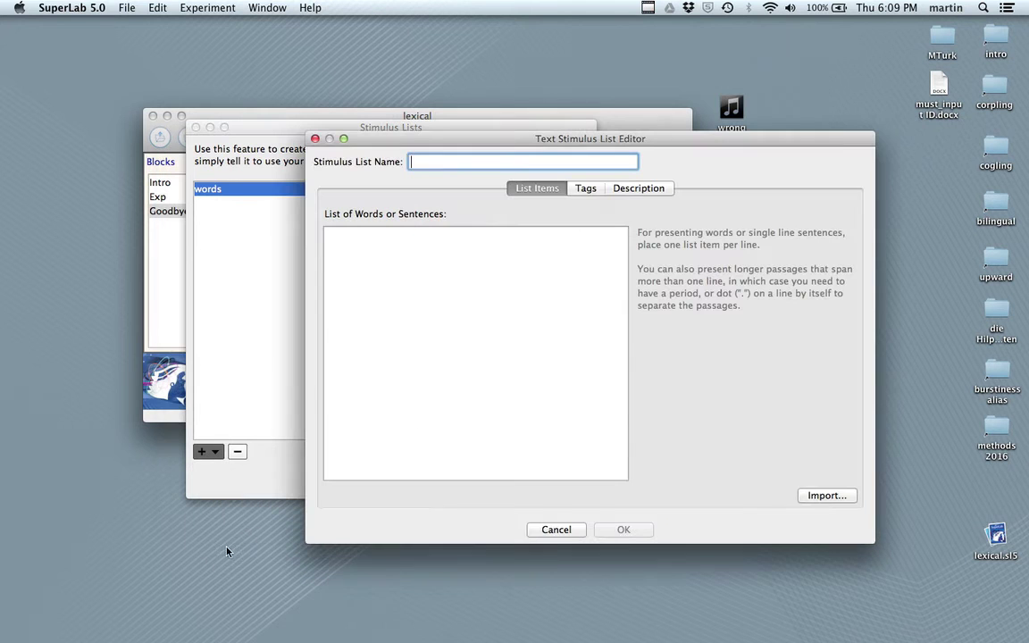
text(nonwords)
- Enter ertz, sdfg, asdf, vbnm and tzui into the nonwords list, save it, and finish
click(364, 248)
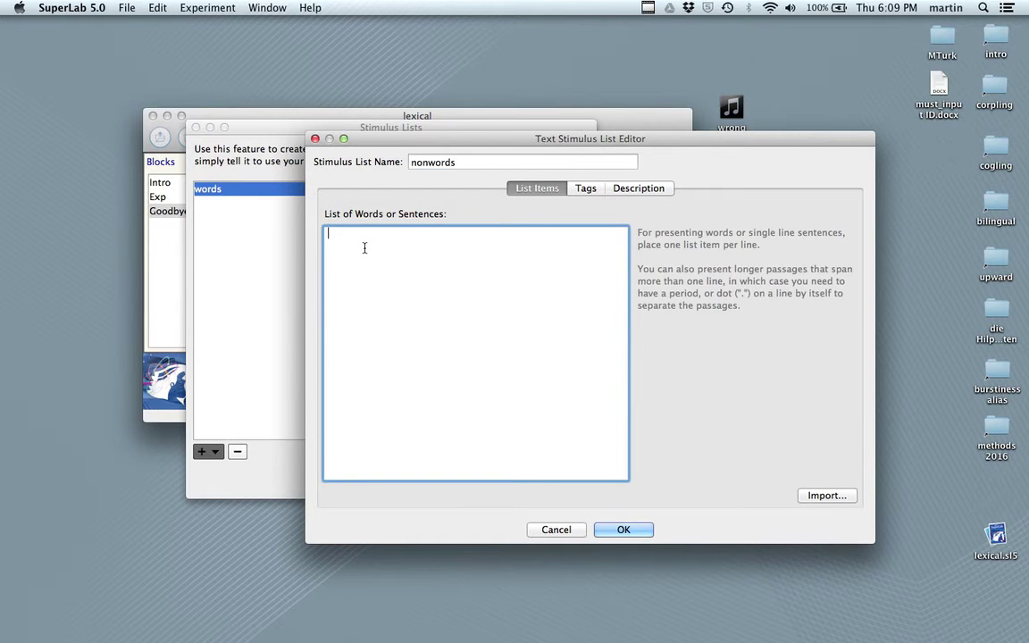
text(ertz)
key(Return)
text(sdfg)
key(Return)
text(asdf)
key(Return)
text(vbnm)
key(Return)
text(tzui)
click(624, 529)
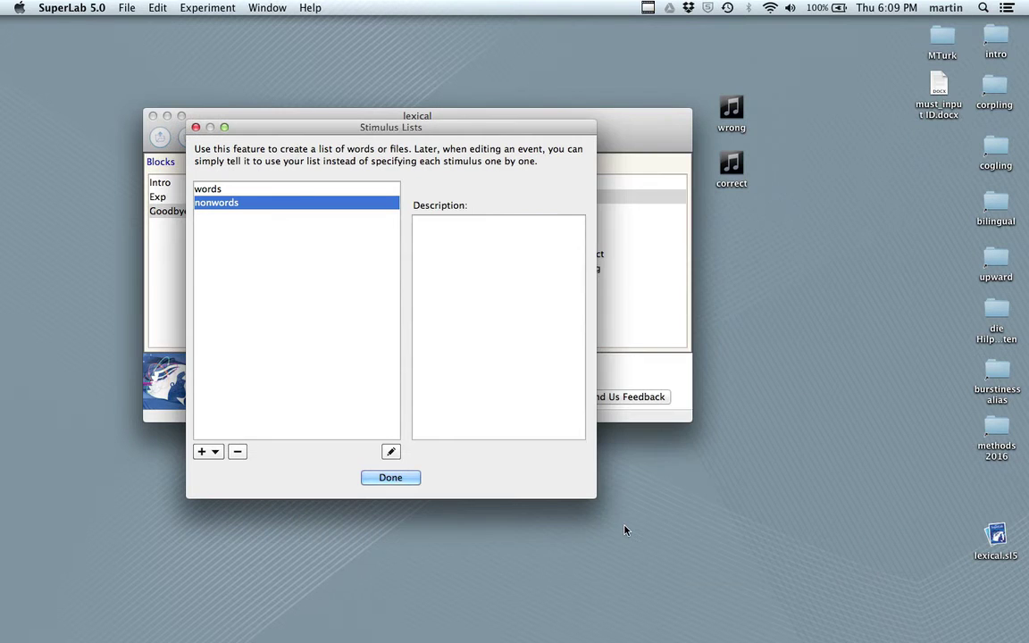
click(392, 480)
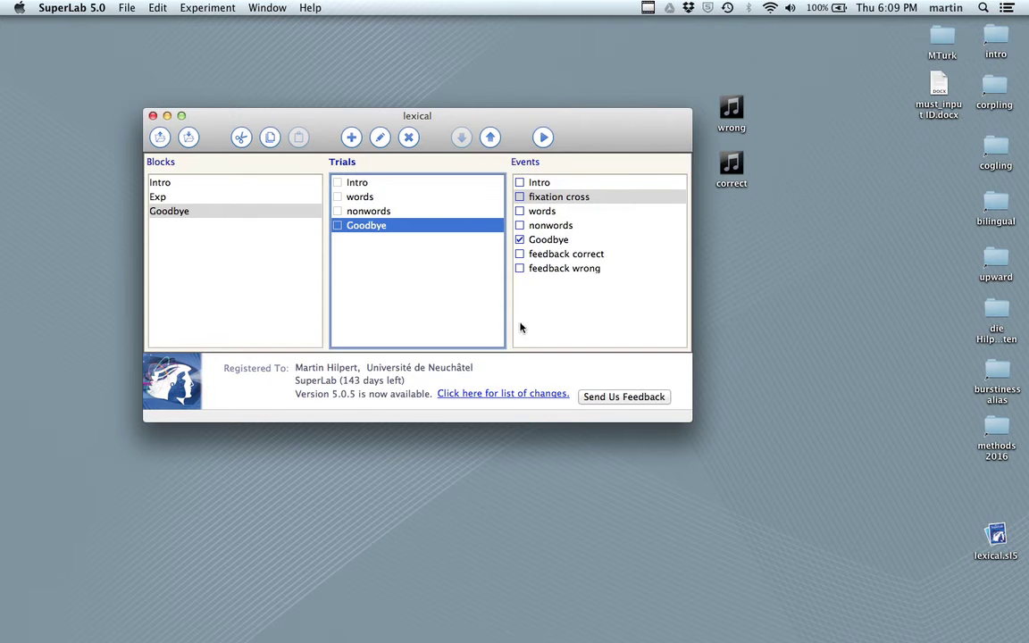
- Set the words event to show text chosen from the words stimulus list
click(544, 212)
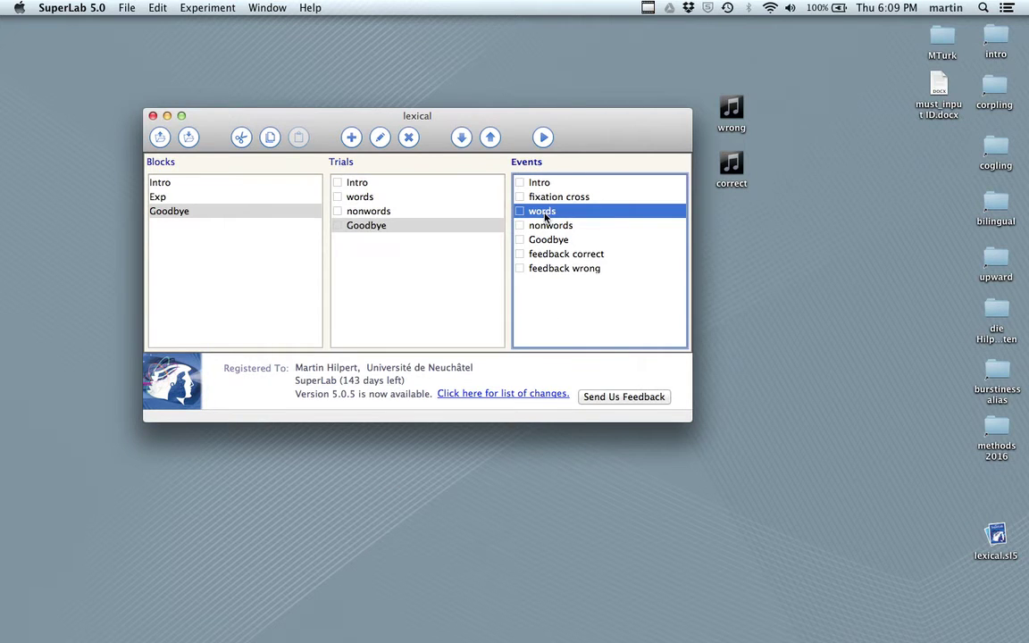
click(543, 223)
click(541, 215)
double_click(542, 214)
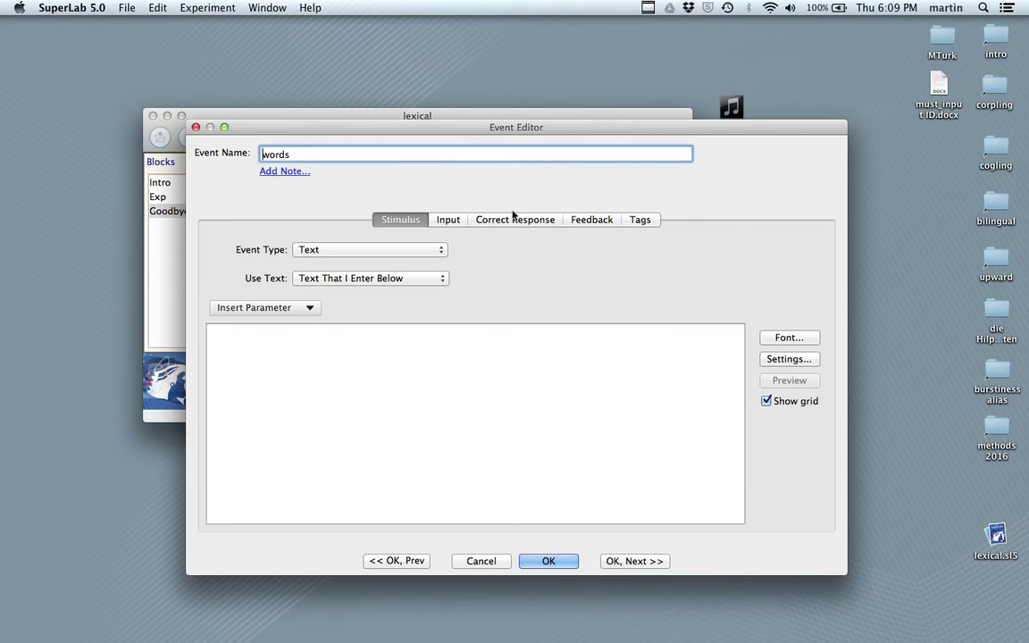
click(427, 279)
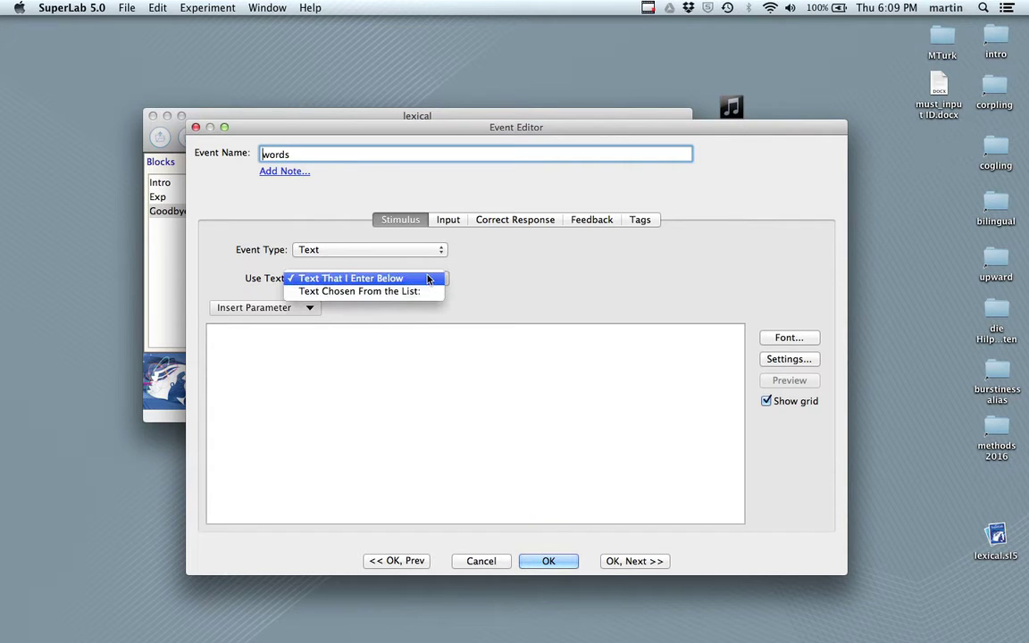
click(377, 292)
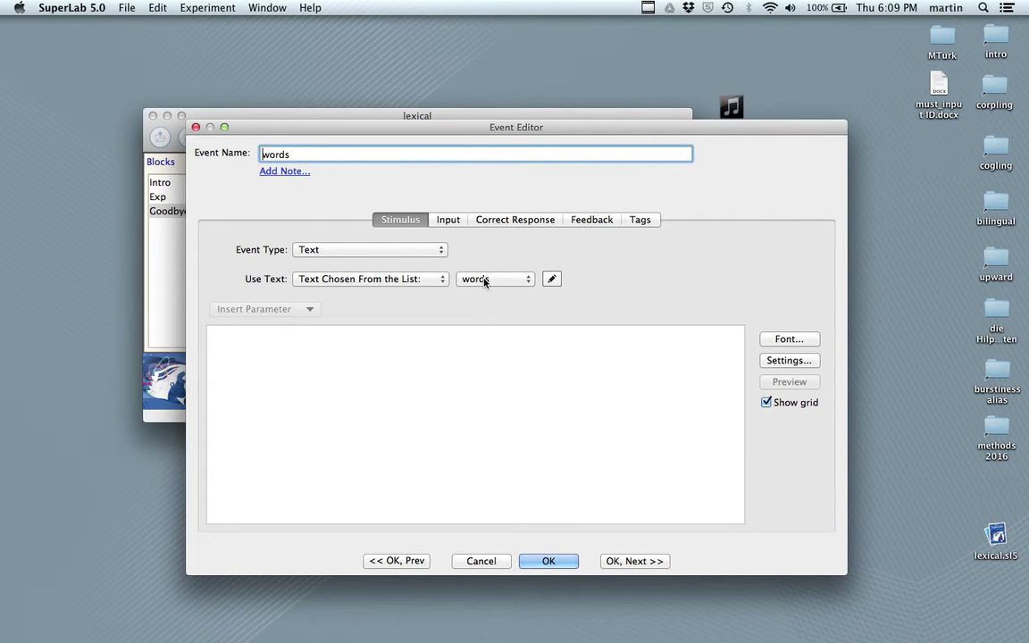
click(519, 284)
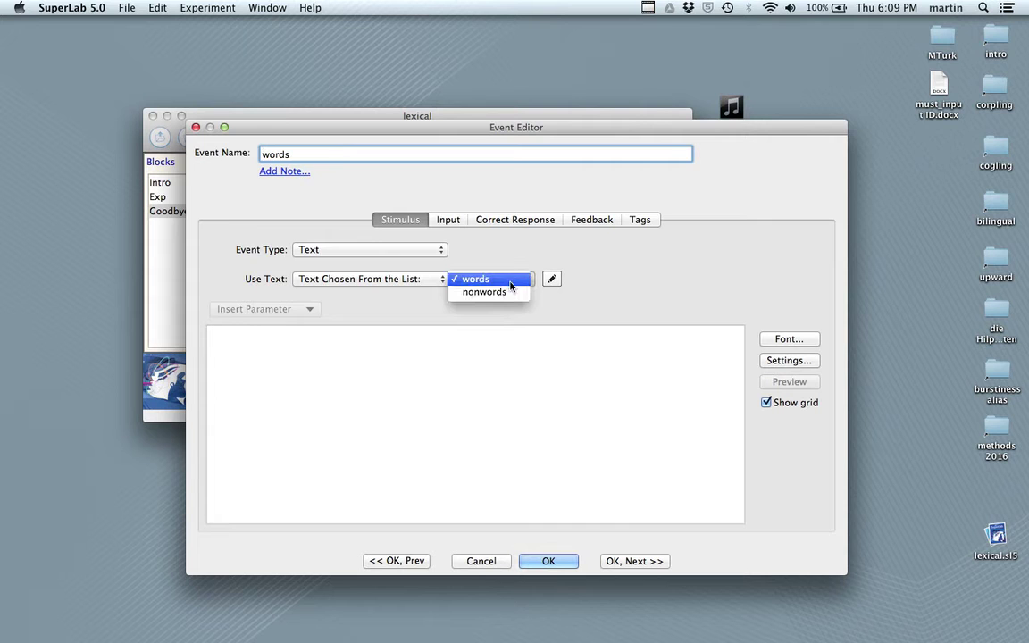
click(507, 283)
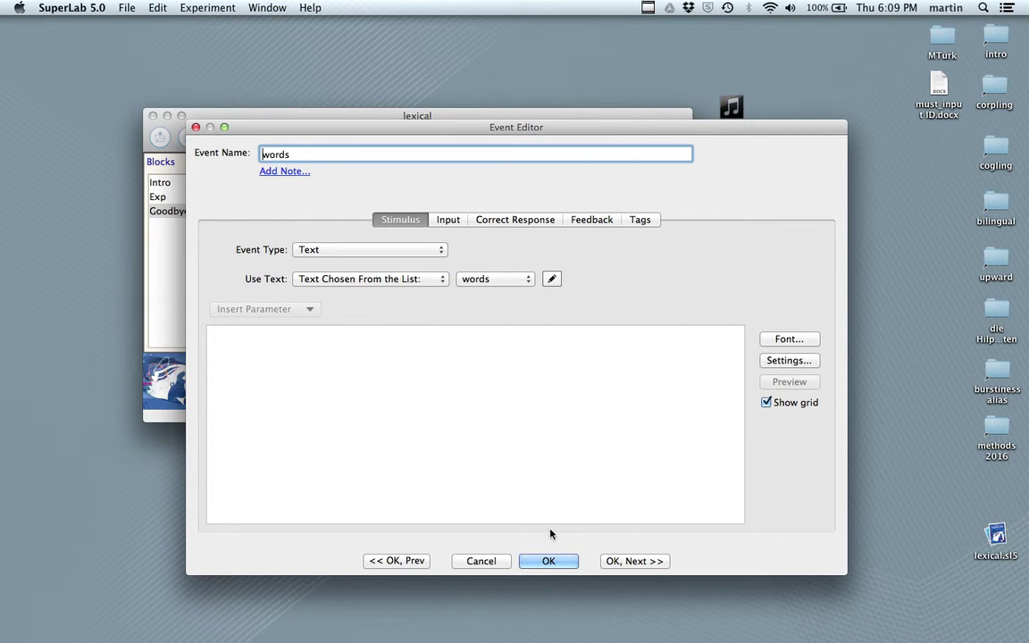
click(547, 561)
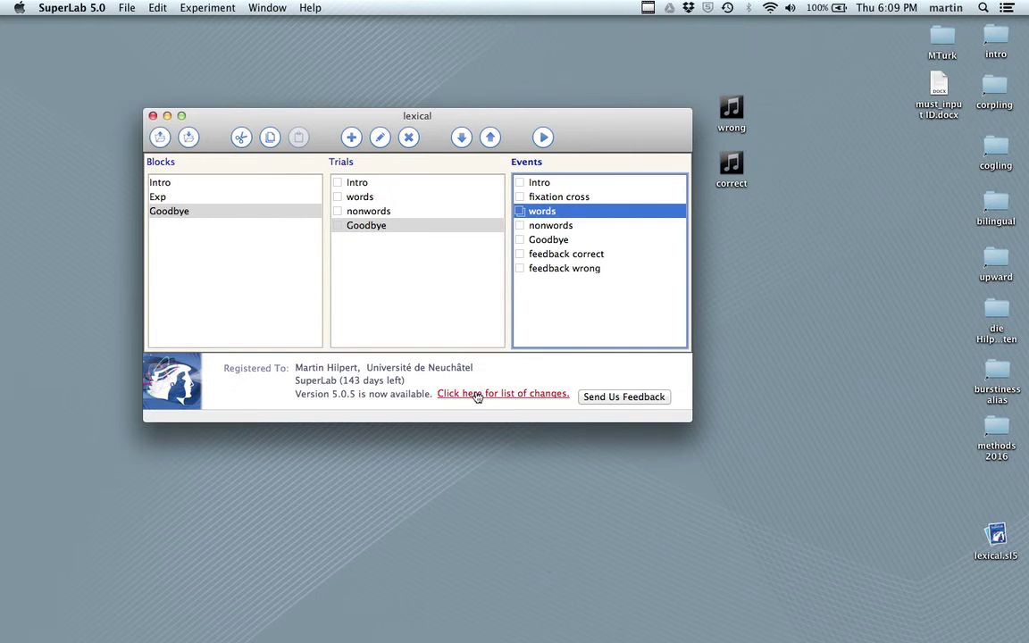
- Set the nonwords event to show text chosen from the nonwords stimulus list
double_click(545, 225)
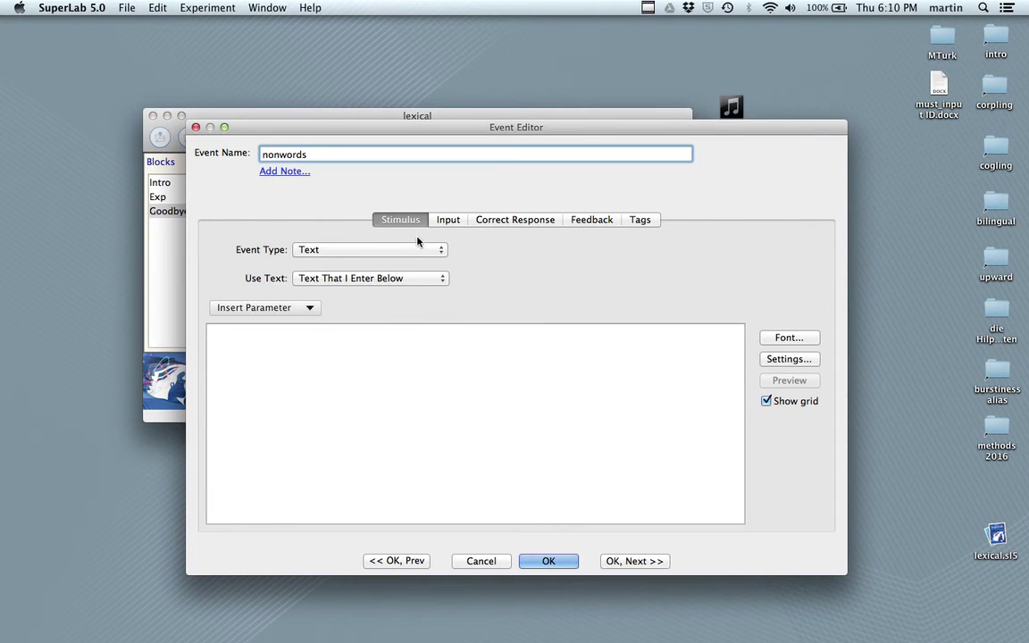
click(399, 280)
click(385, 293)
click(506, 280)
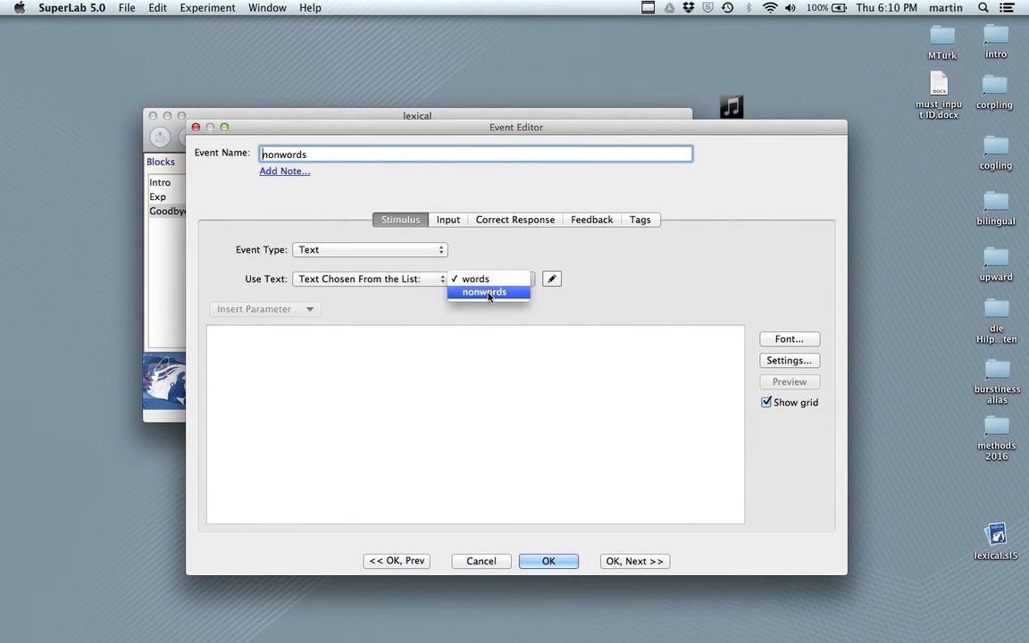
click(489, 294)
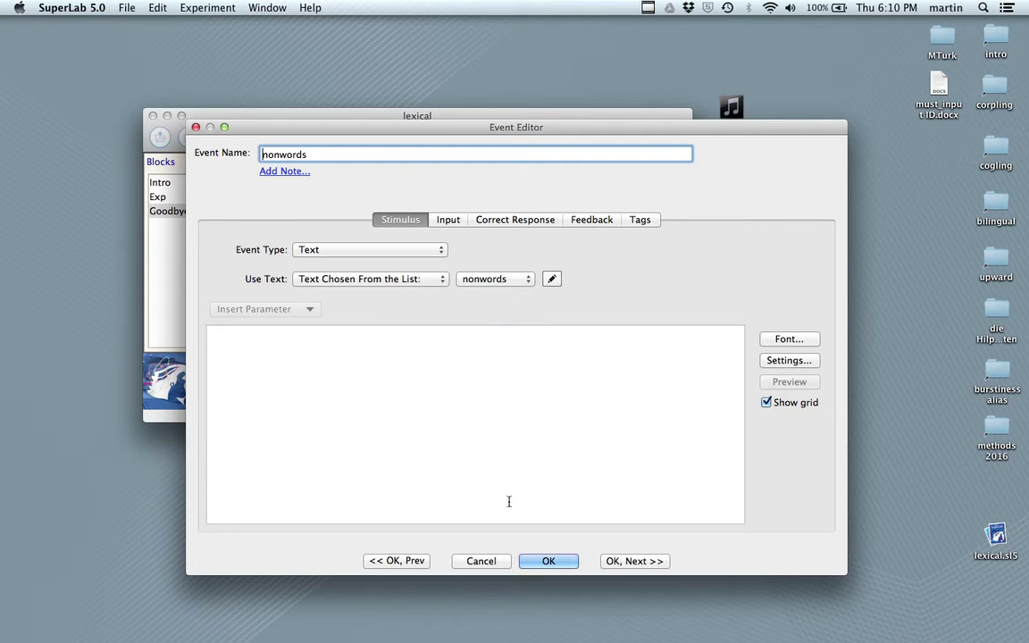
click(549, 561)
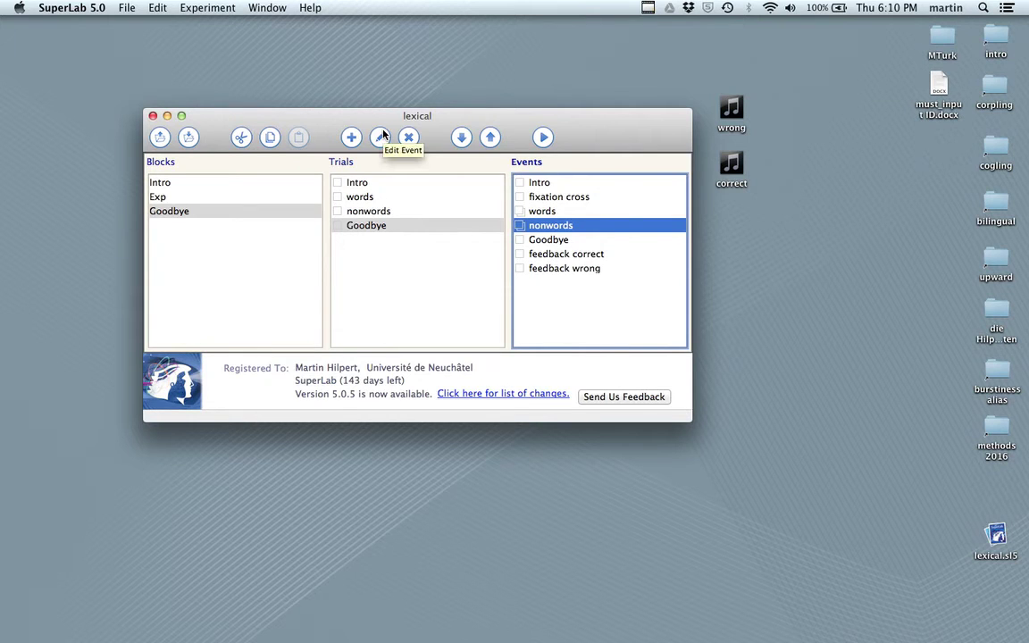
- Make the Exp block randomize its trials and its stimulus list items across trials
double_click(161, 198)
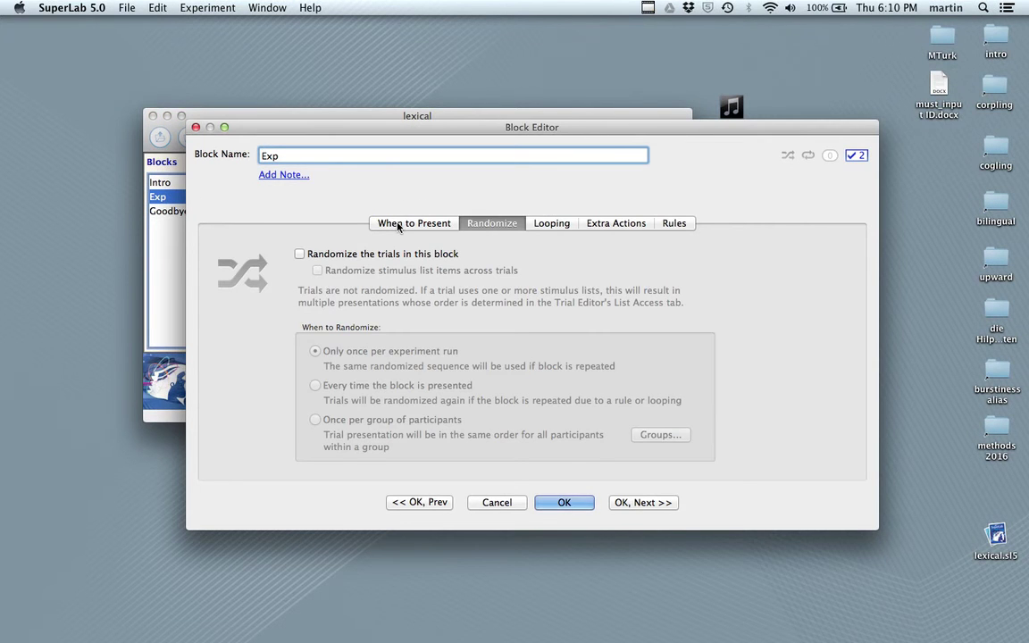
click(299, 254)
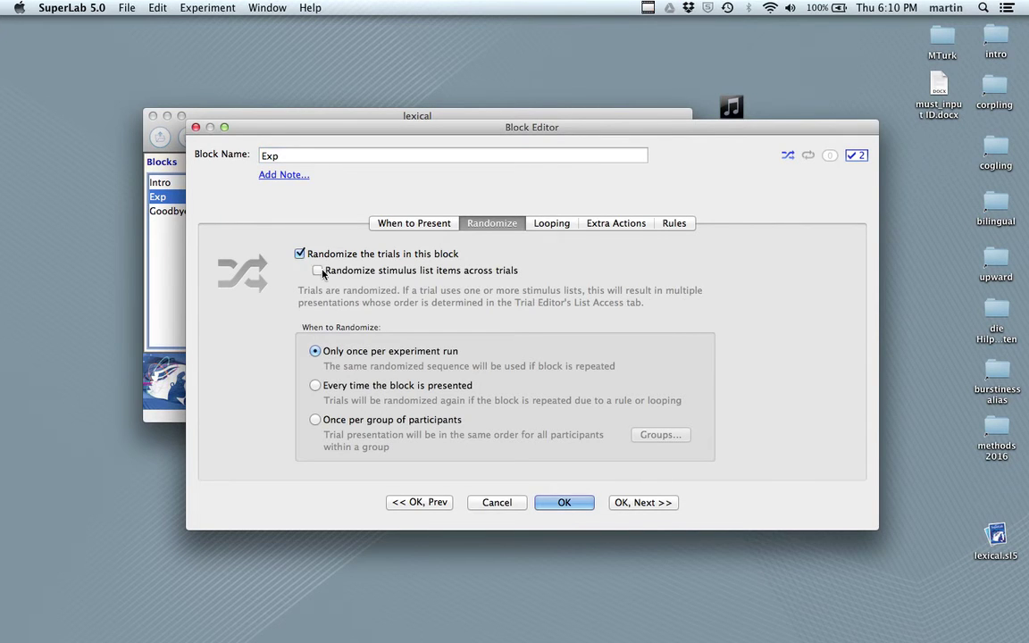
click(318, 270)
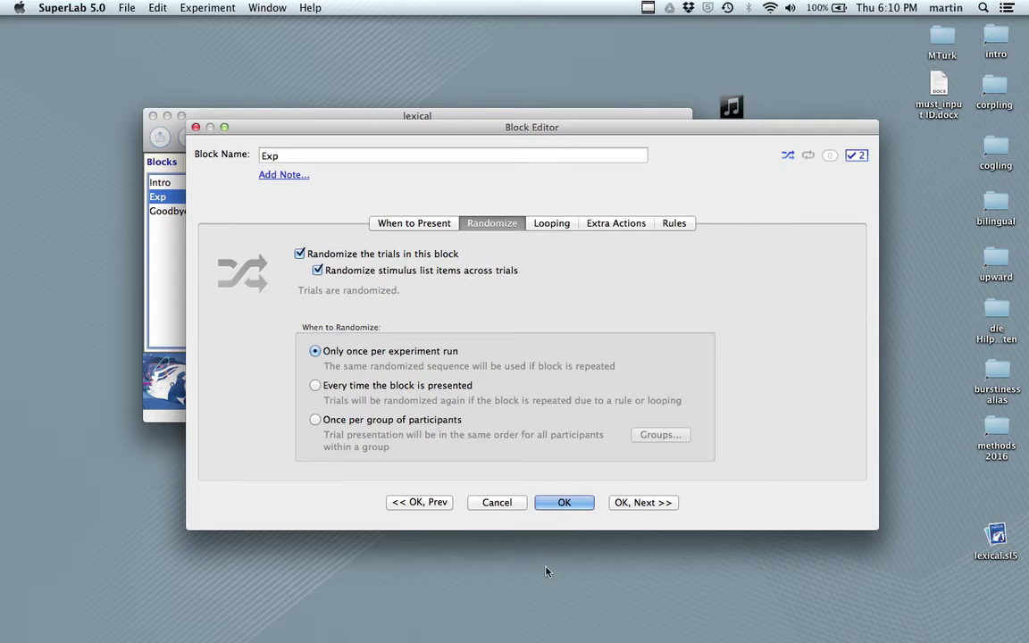
click(561, 503)
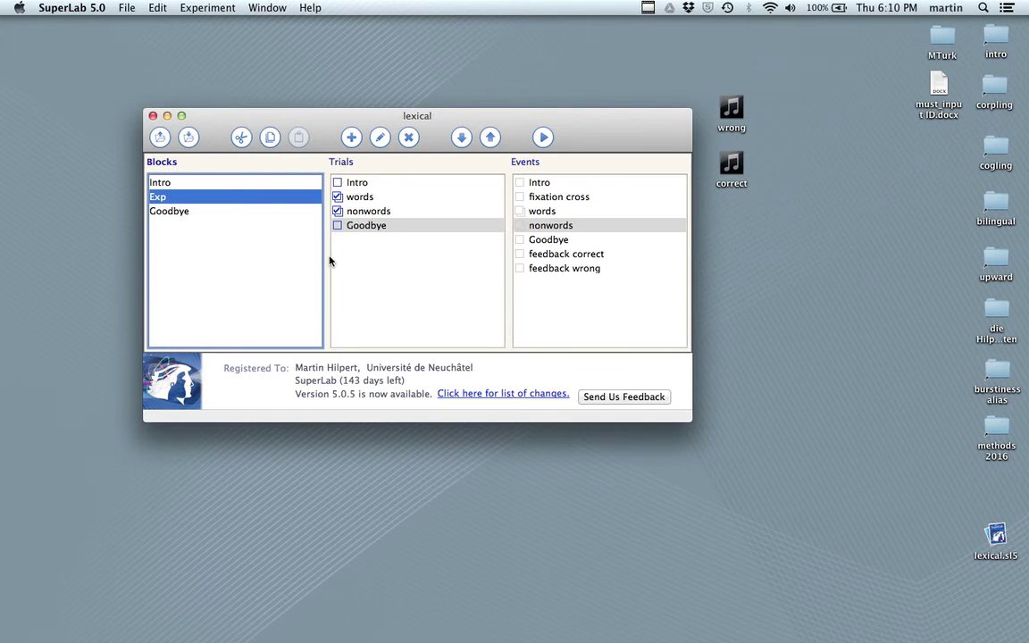
- Save the experiment, then select the words and nonwords events
click(189, 138)
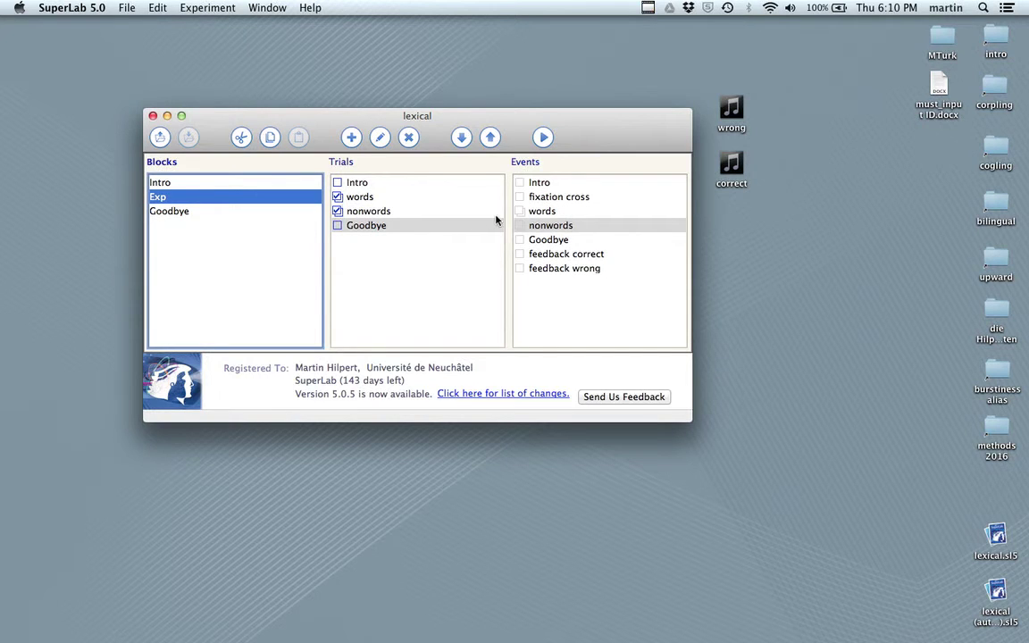
click(546, 214)
click(540, 228)
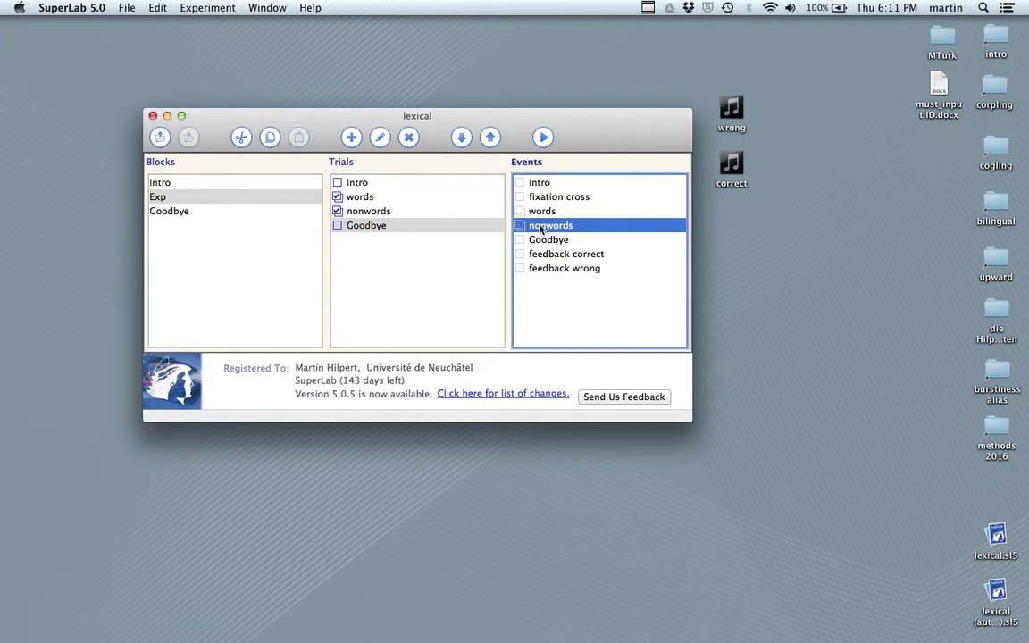
- Inspect the words trial's presentation and nonwords trial's list options unchanged, then open the words event
double_click(373, 198)
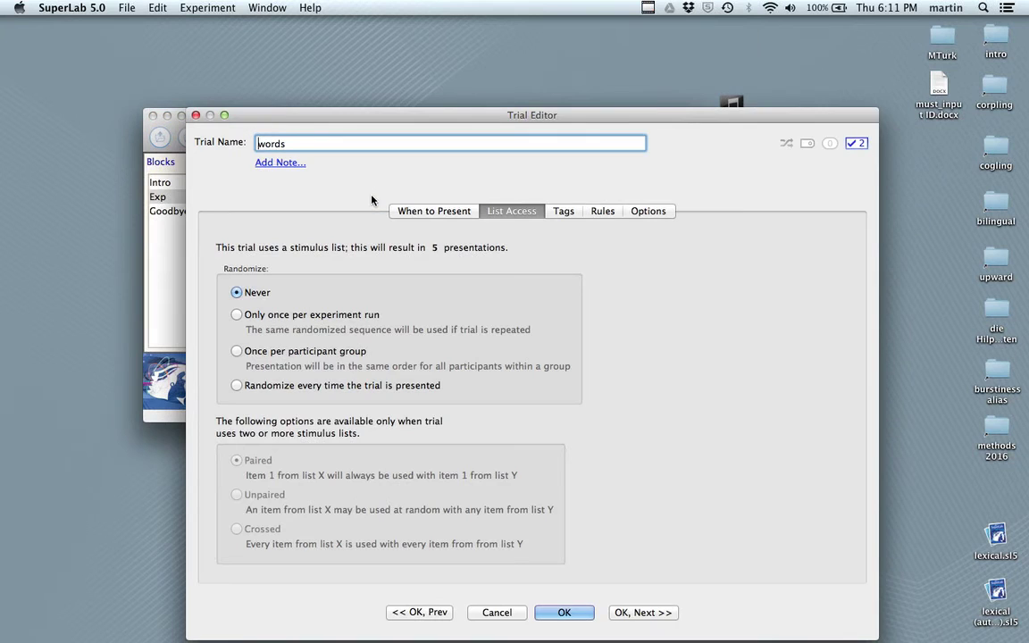
click(432, 213)
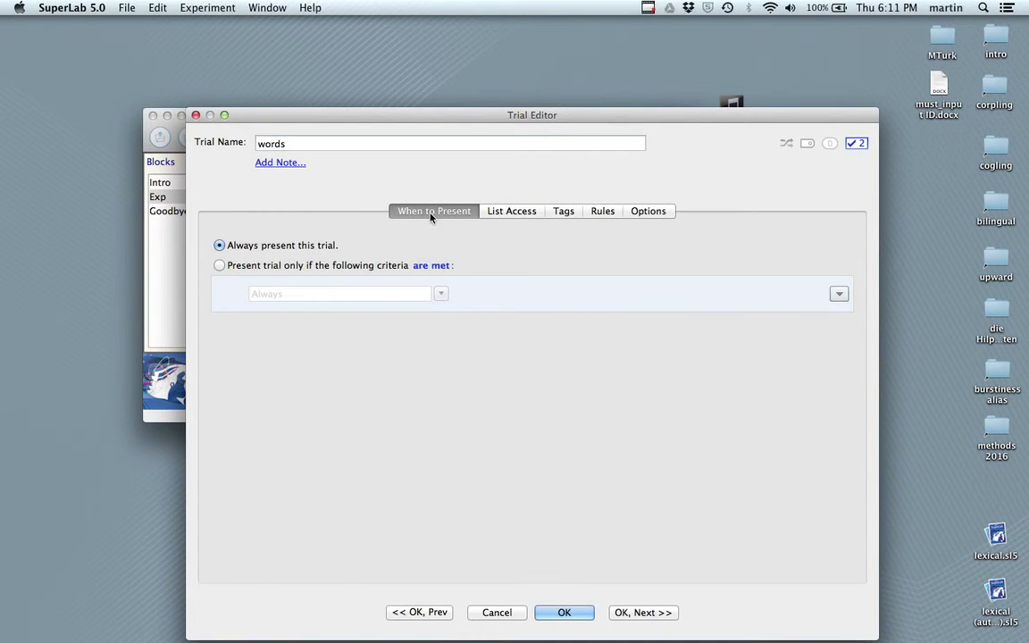
click(561, 615)
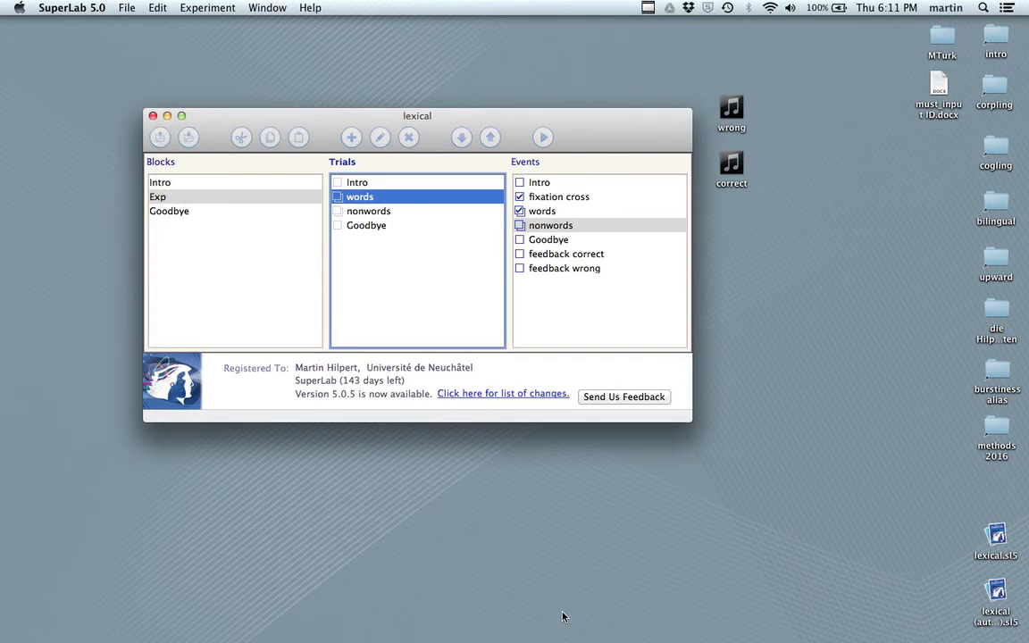
double_click(342, 211)
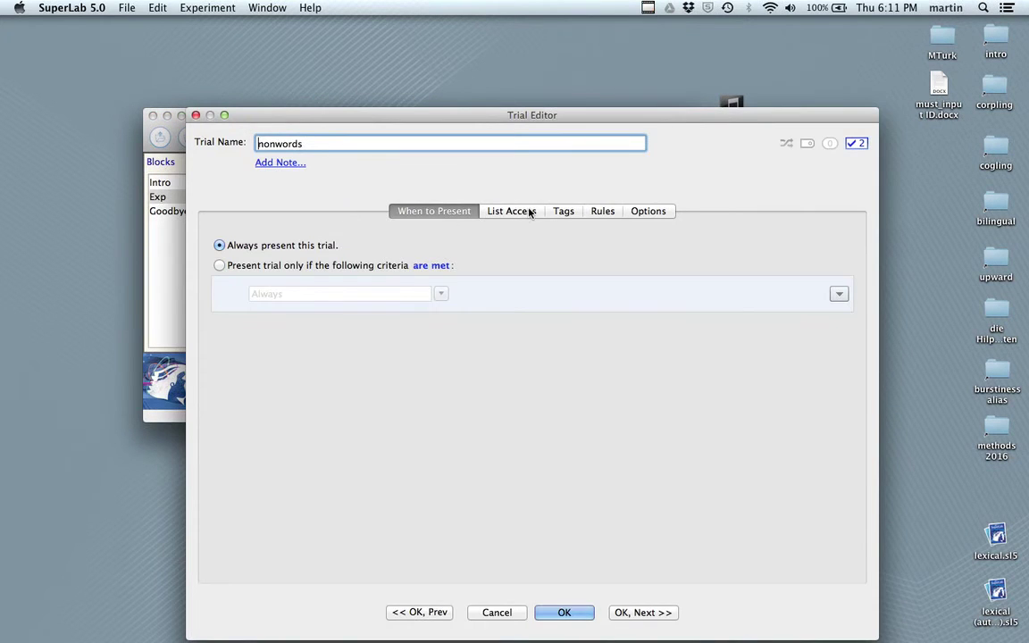
click(529, 211)
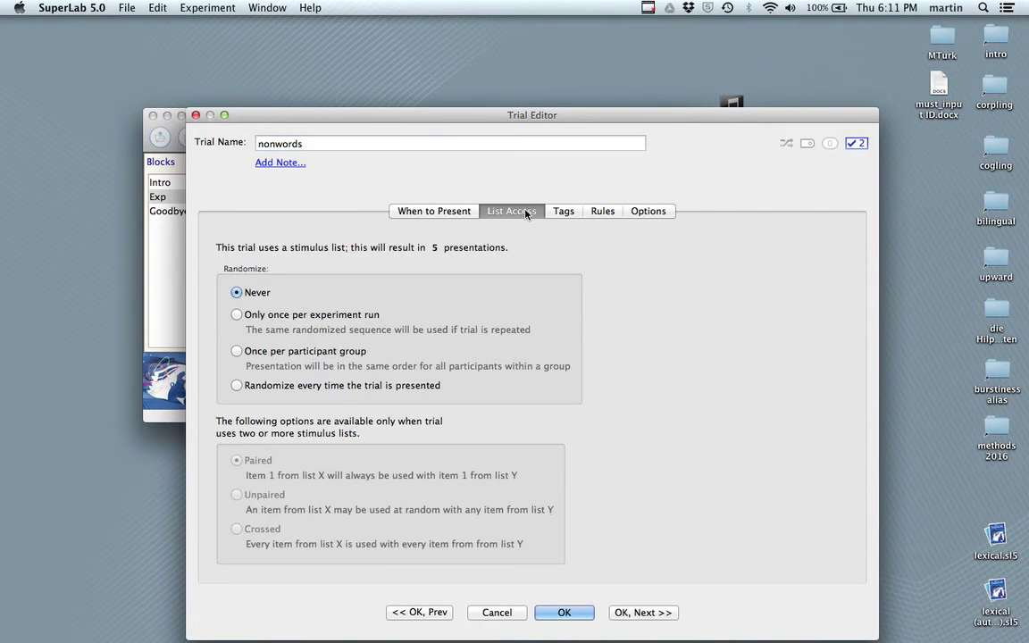
click(565, 613)
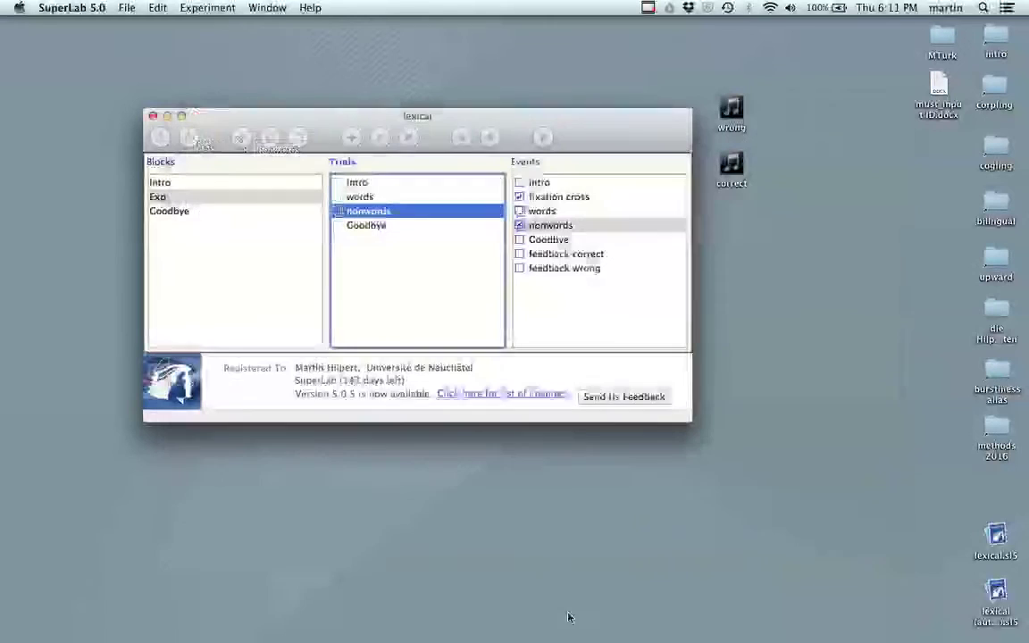
double_click(539, 211)
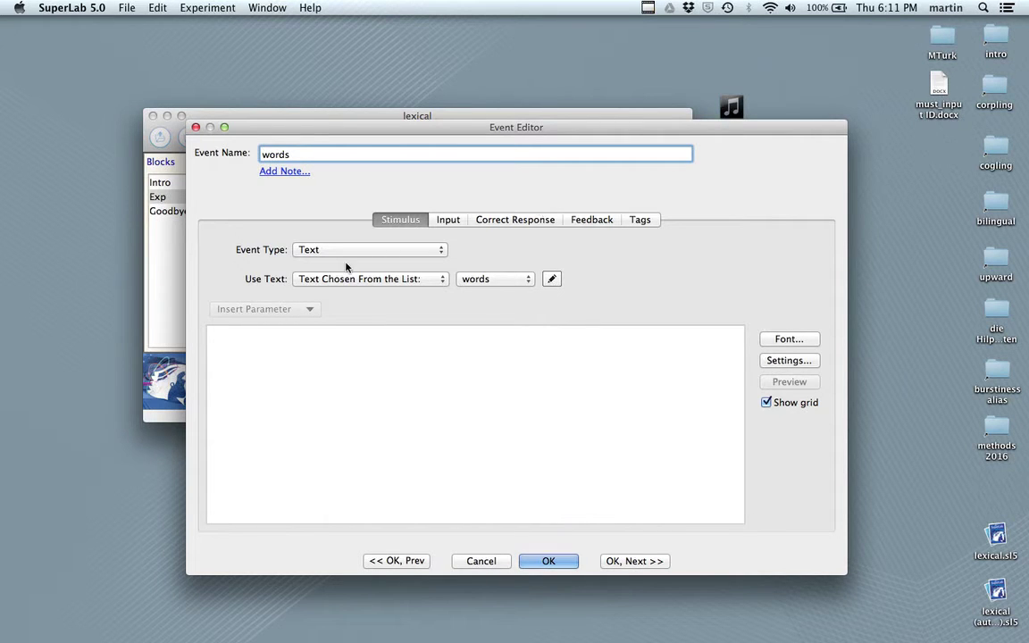
- Make the words event reset the reaction timer at its onset
click(445, 220)
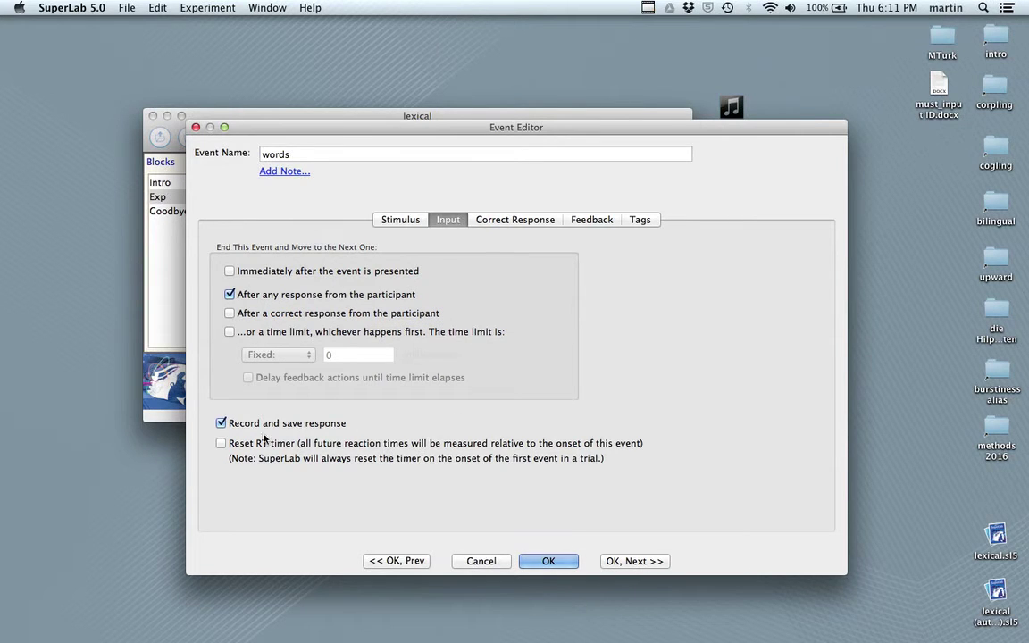
click(222, 444)
click(221, 444)
click(221, 444)
- From the words event's Correct Response settings, bring up the participant response keys setup
click(512, 221)
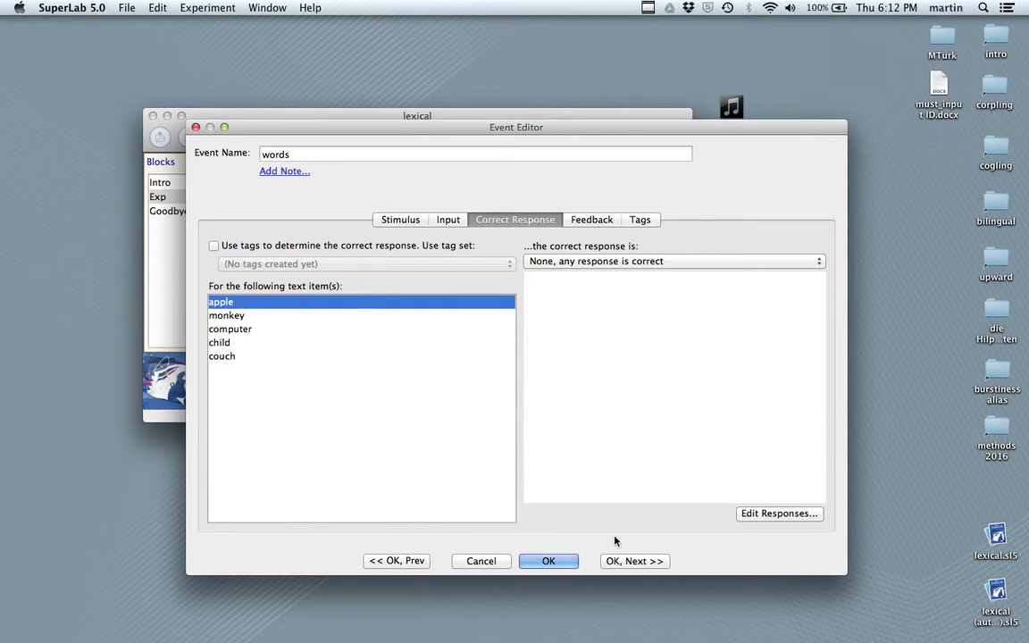
click(631, 560)
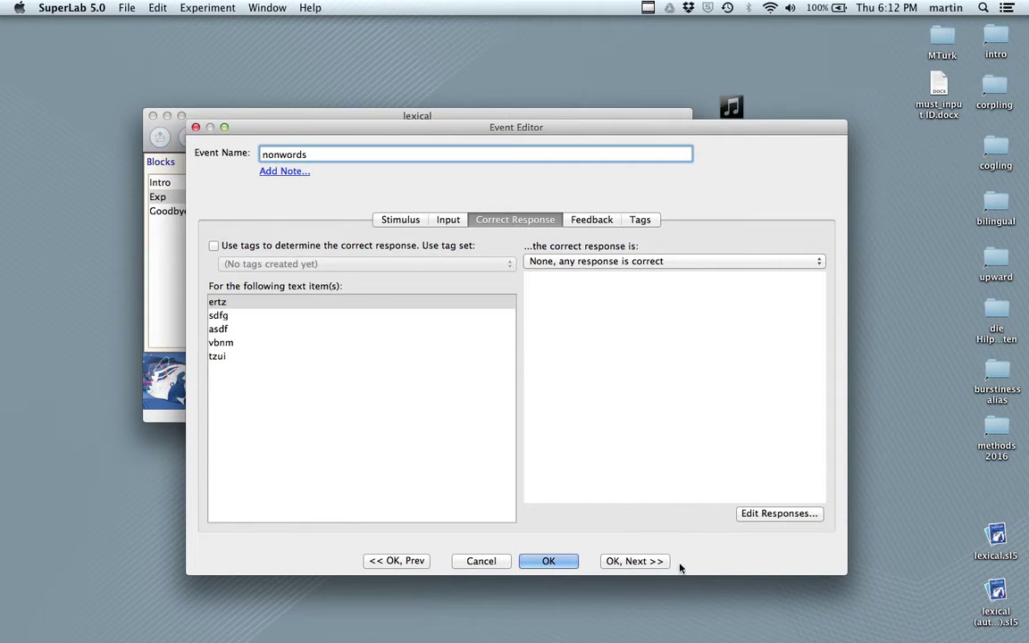
click(395, 561)
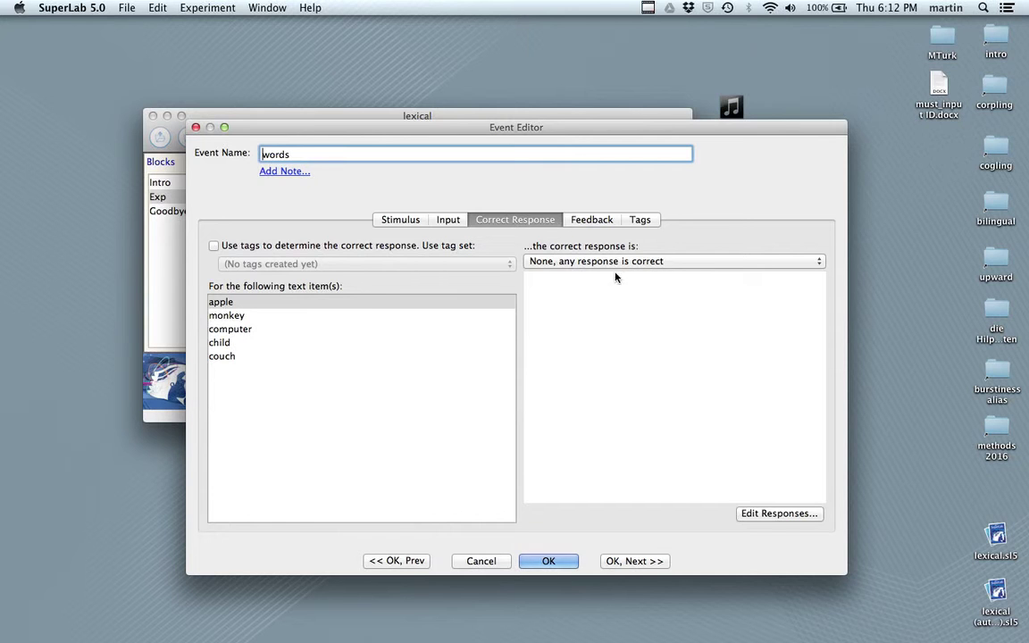
click(795, 518)
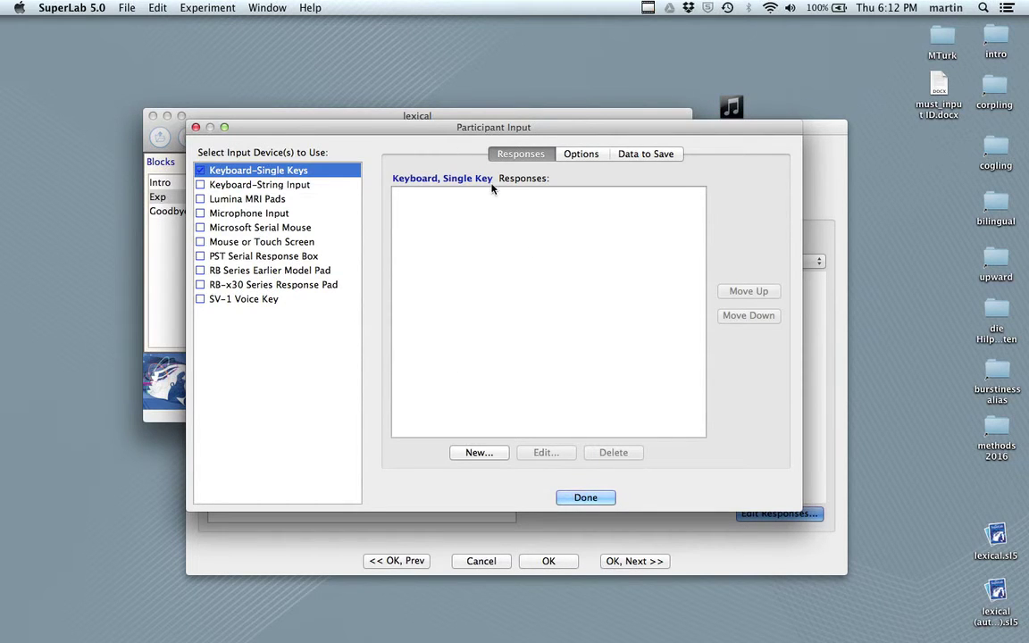
- Define a keyboard response named 'word' on the w key
click(483, 453)
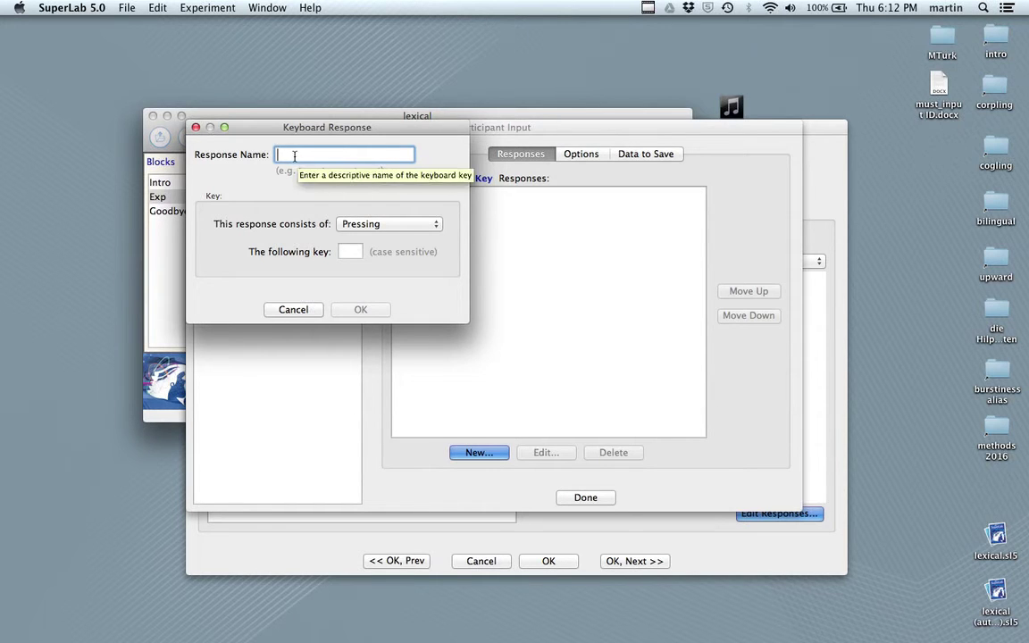
text(c)
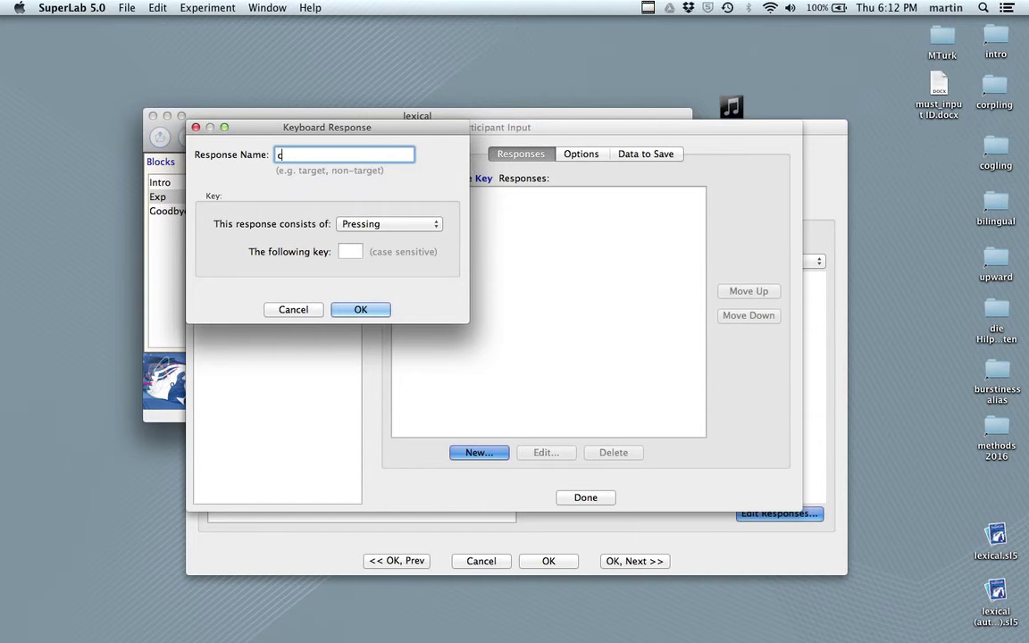
key(BackSpace)
text(word)
click(349, 252)
text(w)
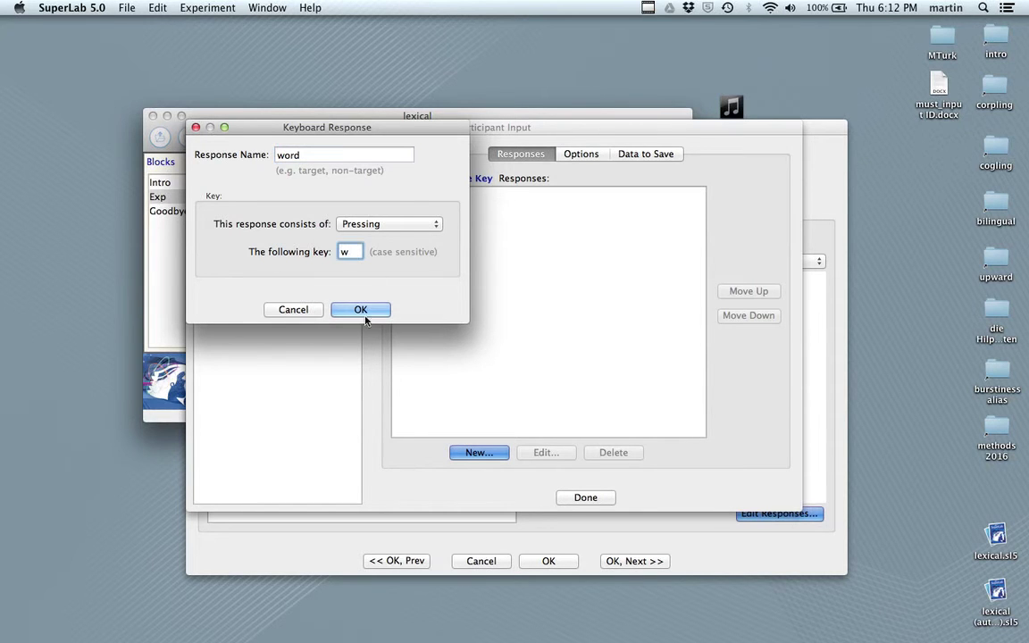
click(359, 309)
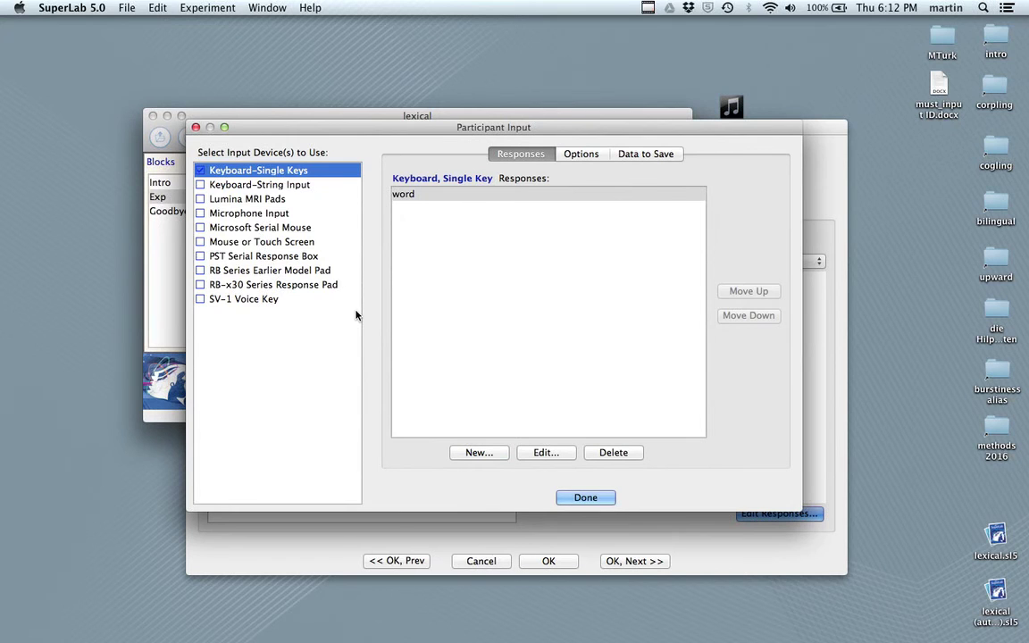
- Define a keyboard response named 'nonword' on the n key and return to the event
click(475, 453)
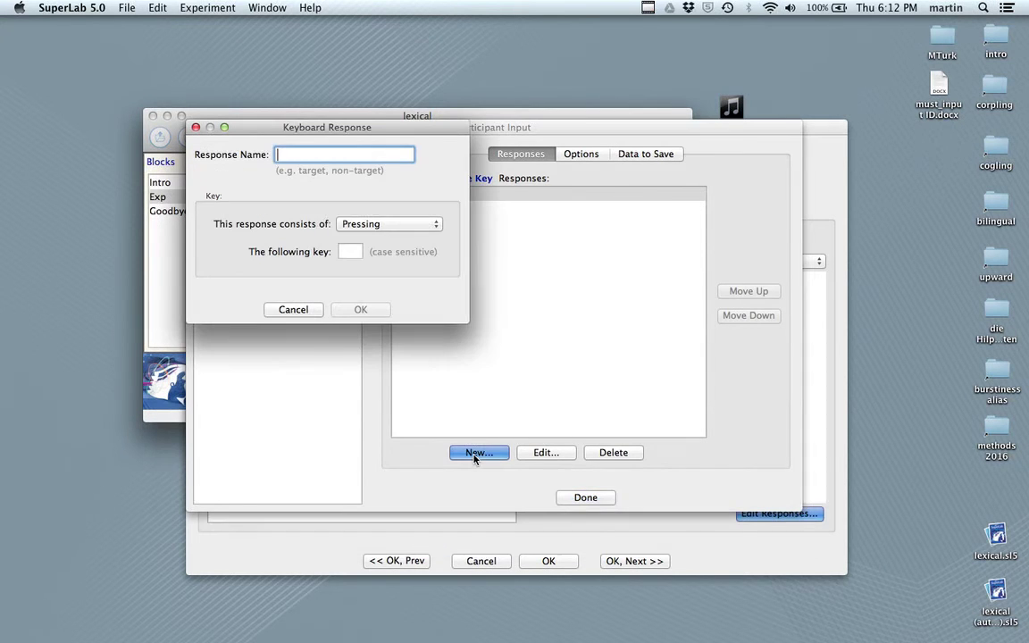
text(nonword)
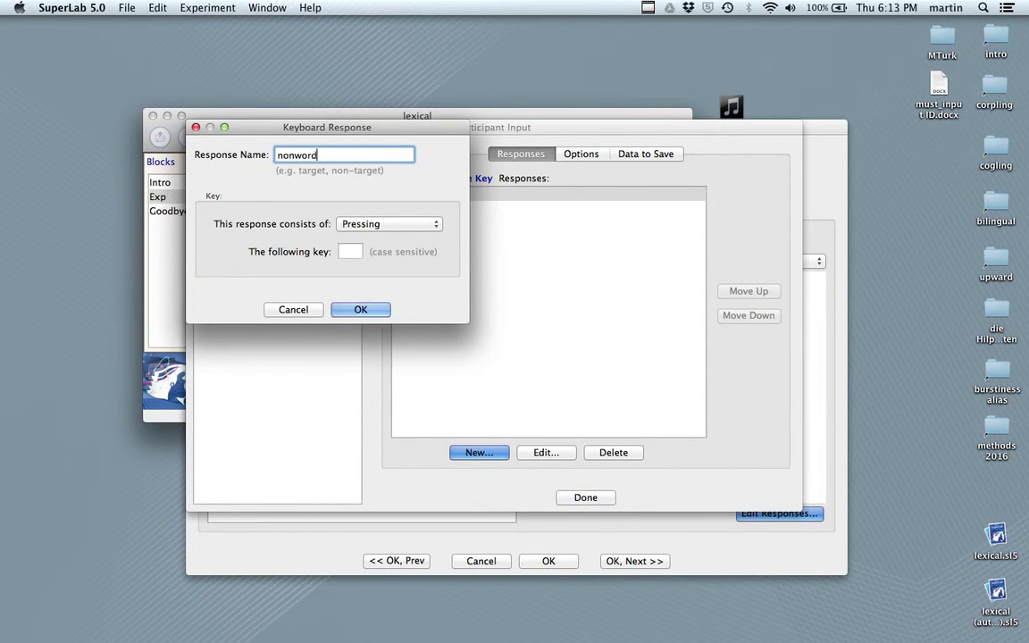
click(349, 253)
text(n)
click(361, 310)
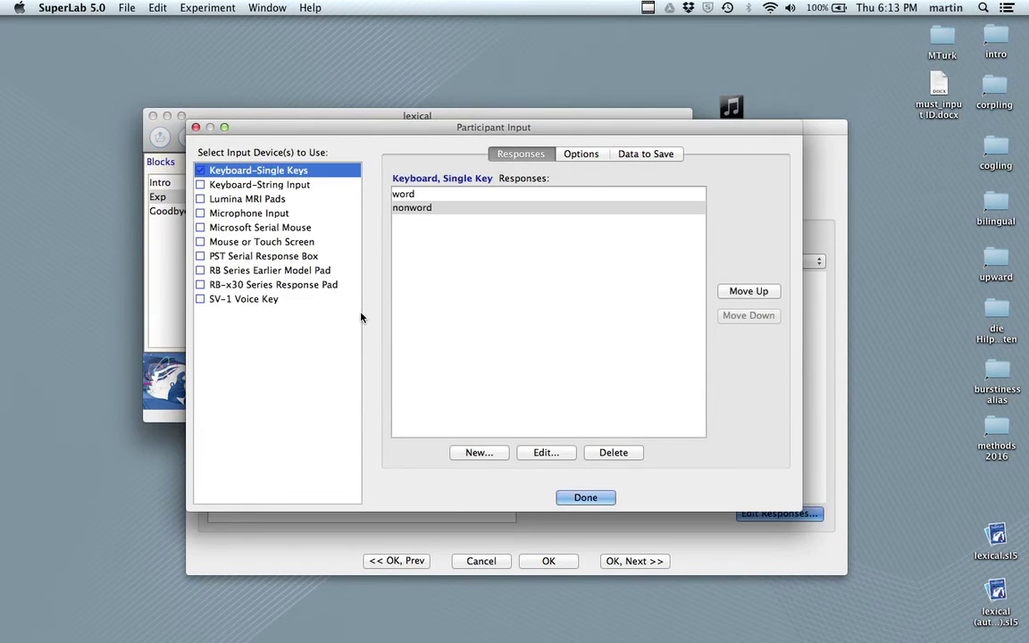
click(589, 497)
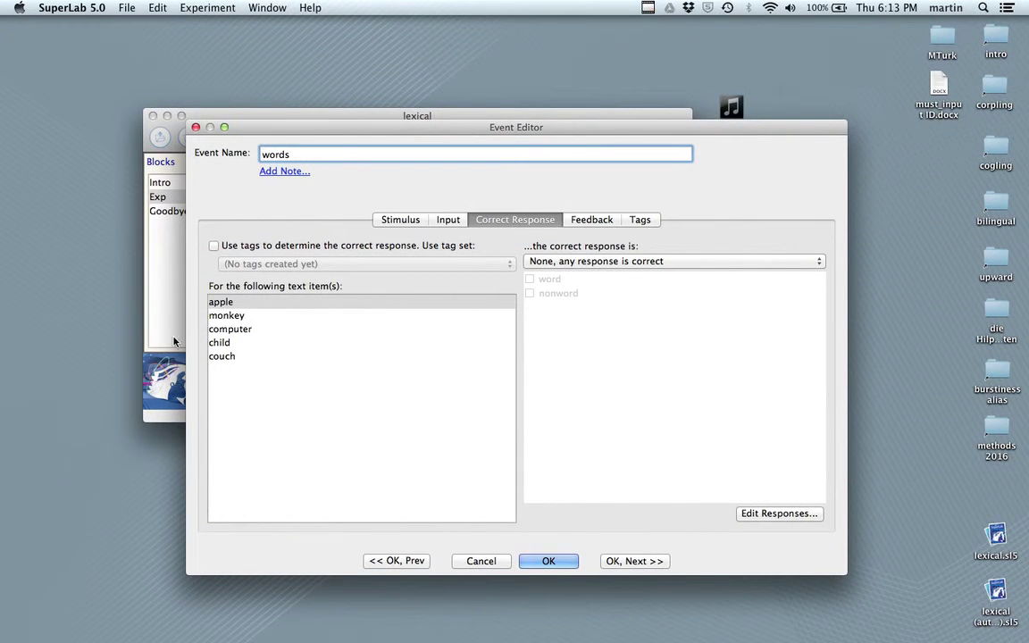
- Make 'word' the correct response for apple, monkey and computer
click(589, 261)
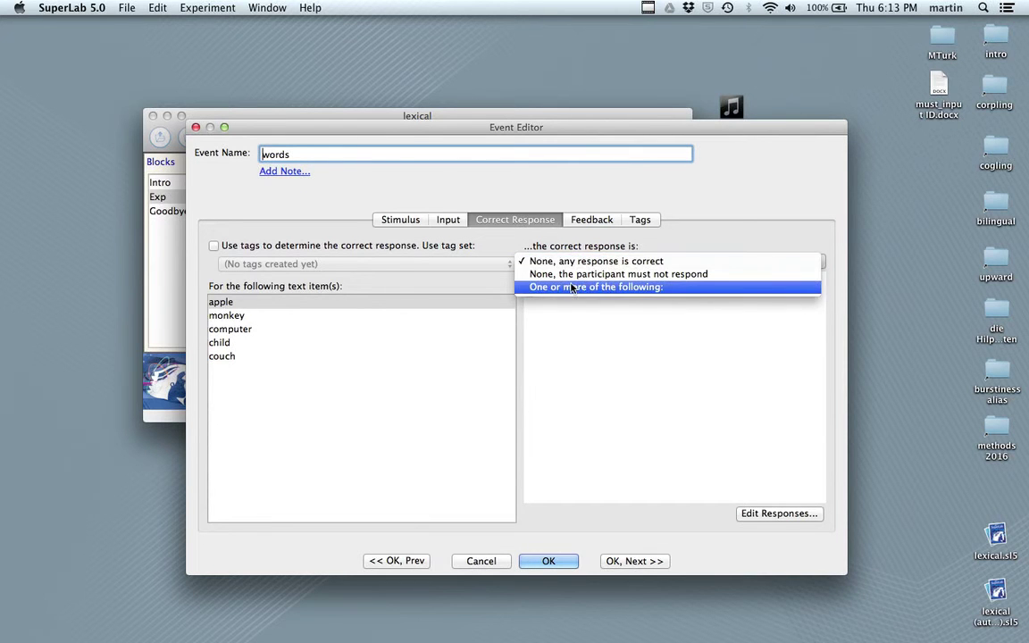
click(571, 288)
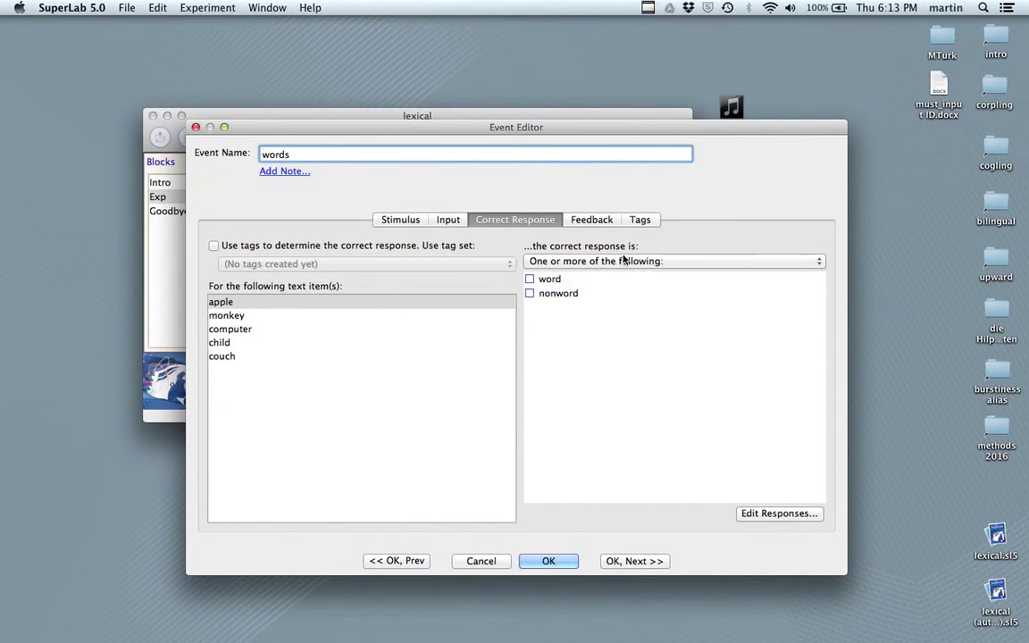
click(529, 279)
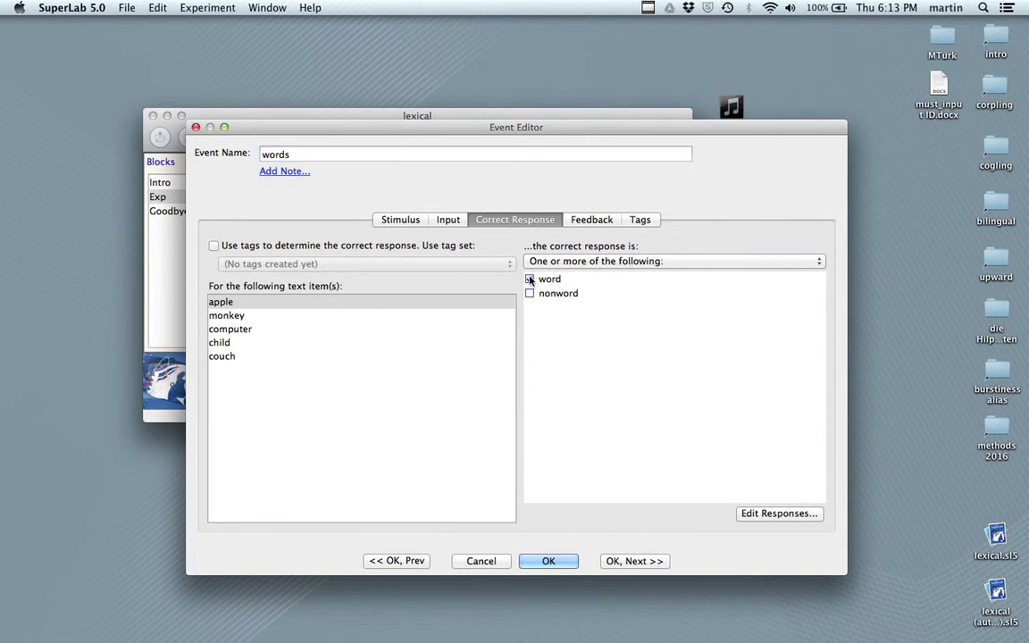
click(242, 317)
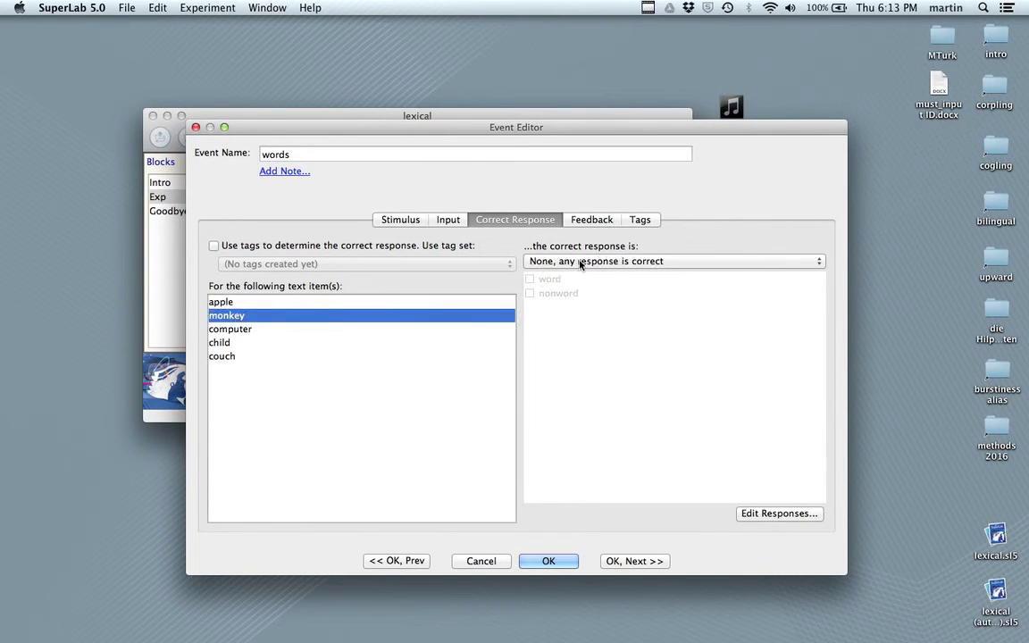
click(581, 263)
click(568, 288)
click(529, 278)
click(226, 329)
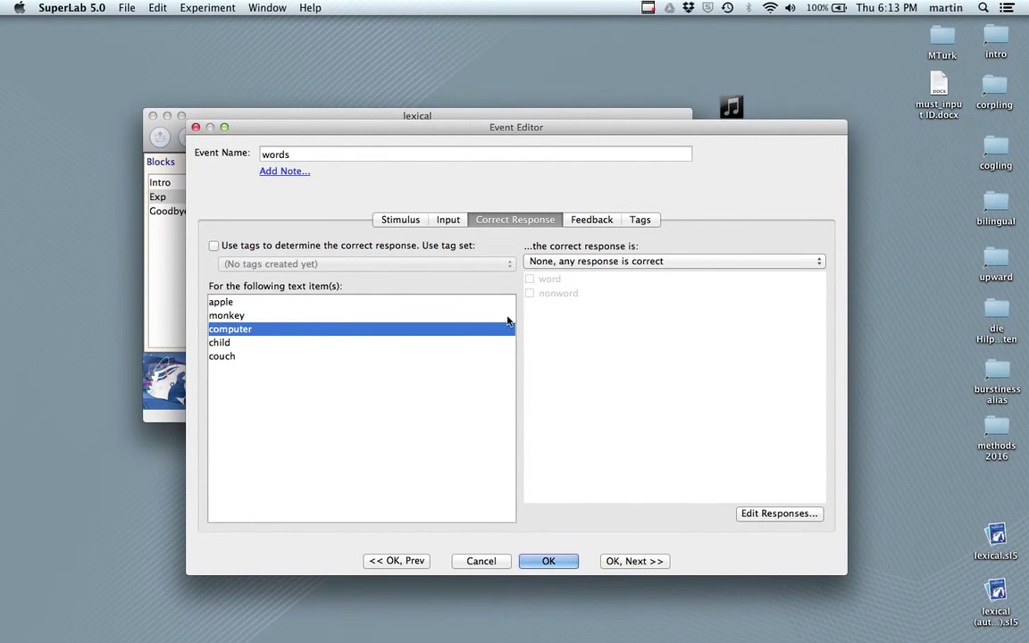
click(590, 261)
click(568, 288)
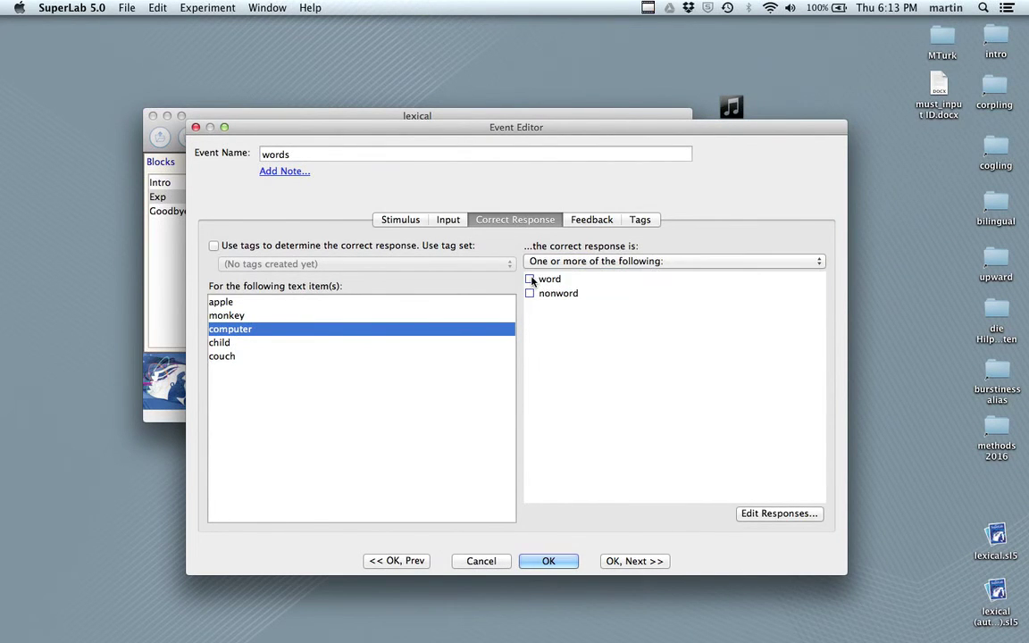
click(529, 279)
- Make 'word' the correct response for child and couch, and confirm the words event
click(236, 344)
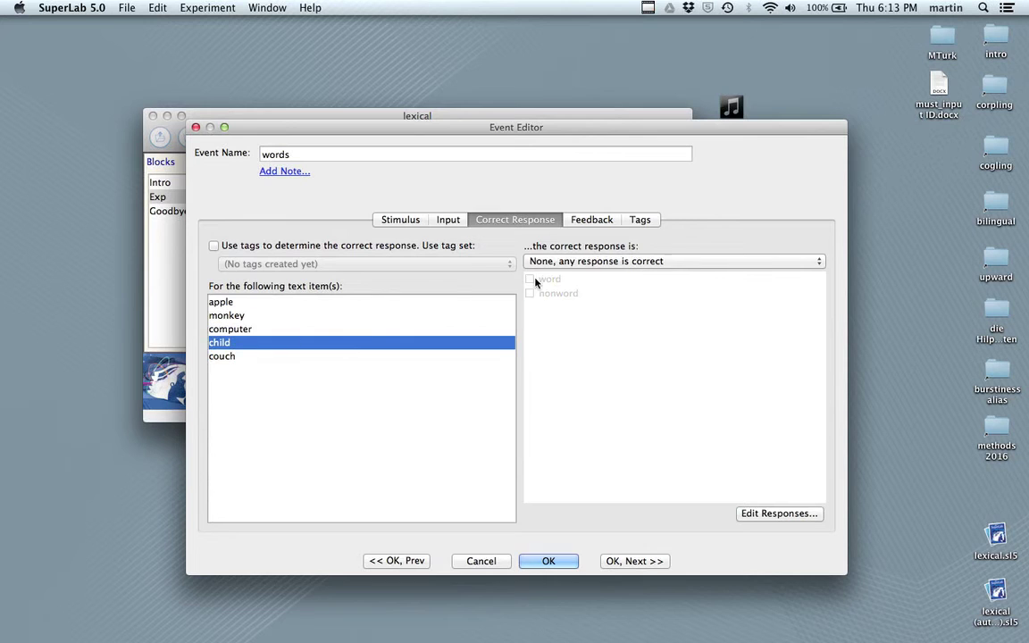
click(563, 261)
click(552, 287)
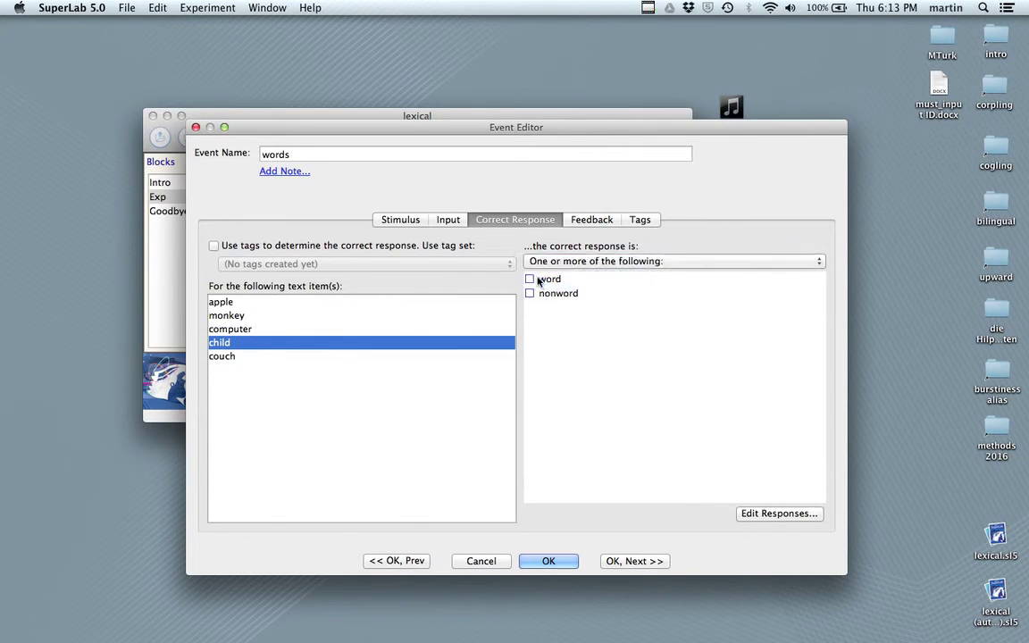
click(529, 279)
click(221, 357)
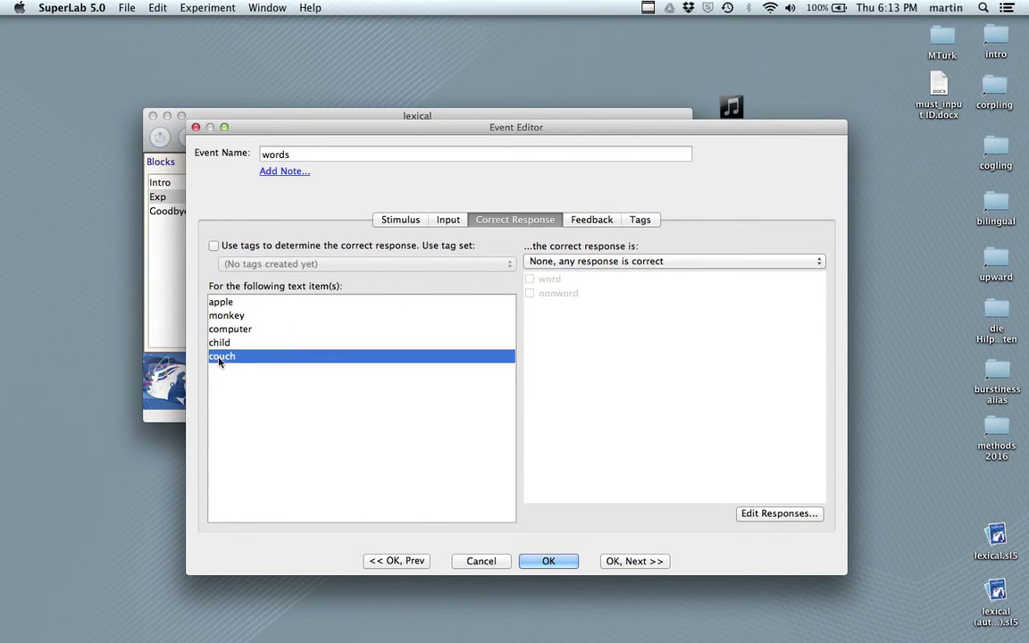
click(588, 261)
click(564, 289)
click(529, 278)
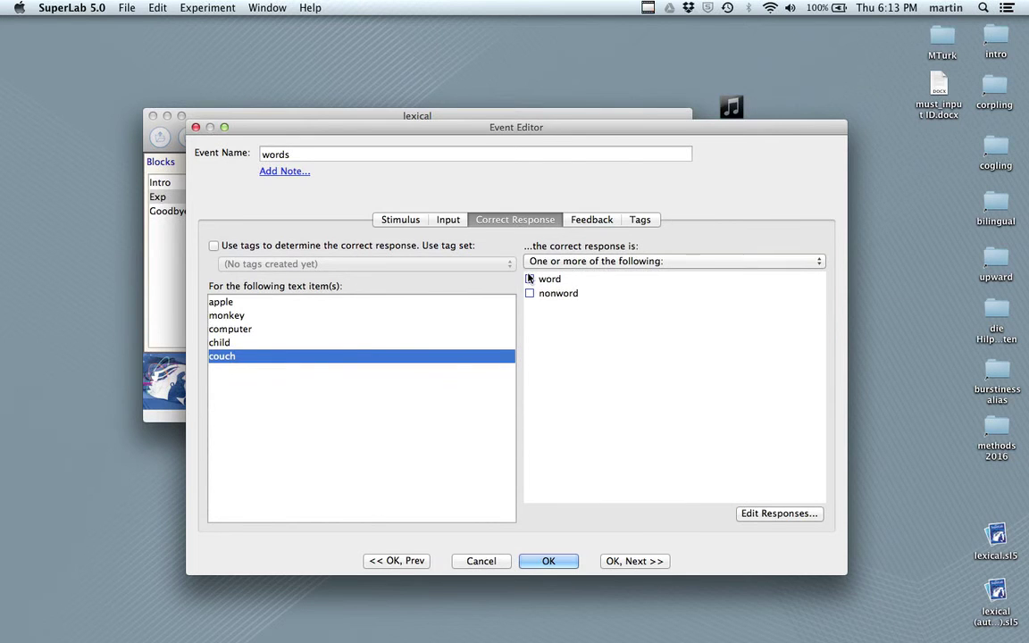
click(547, 561)
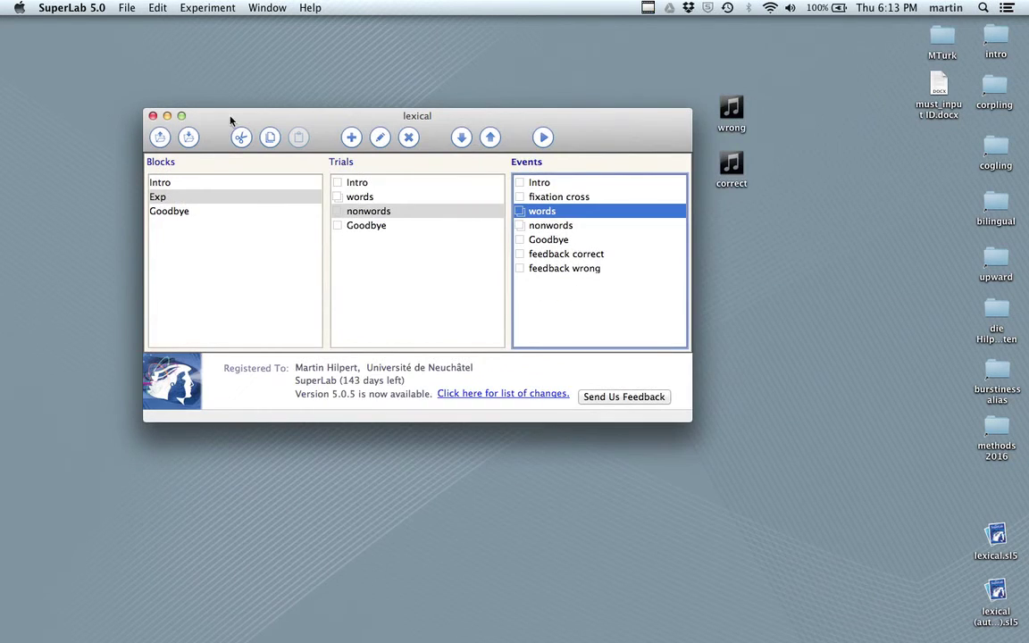
- In the nonwords event, make nonword the correct response for the items ertz and sdfg
click(188, 137)
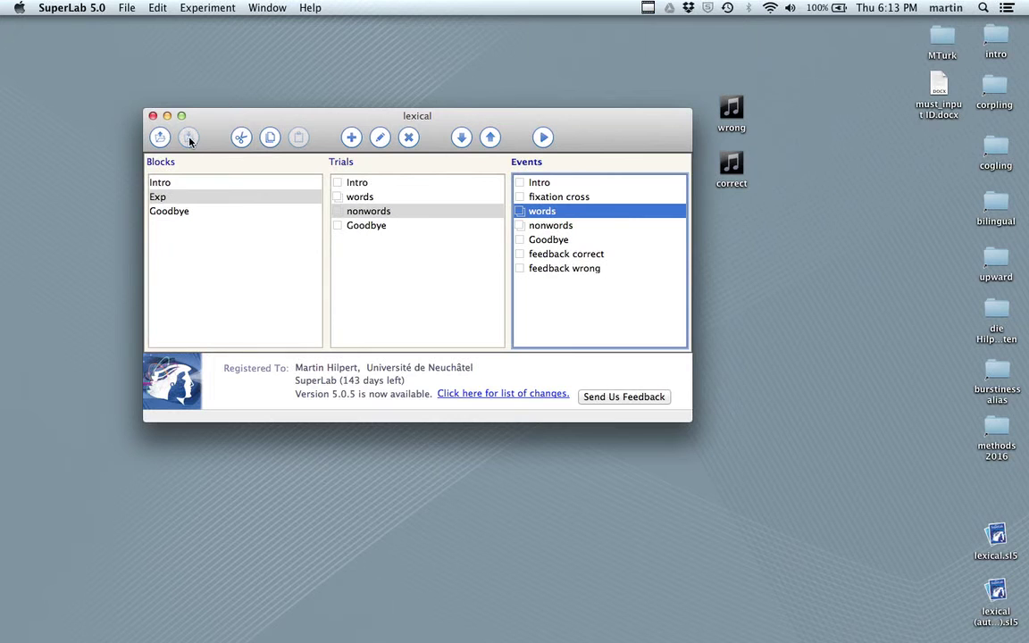
double_click(547, 227)
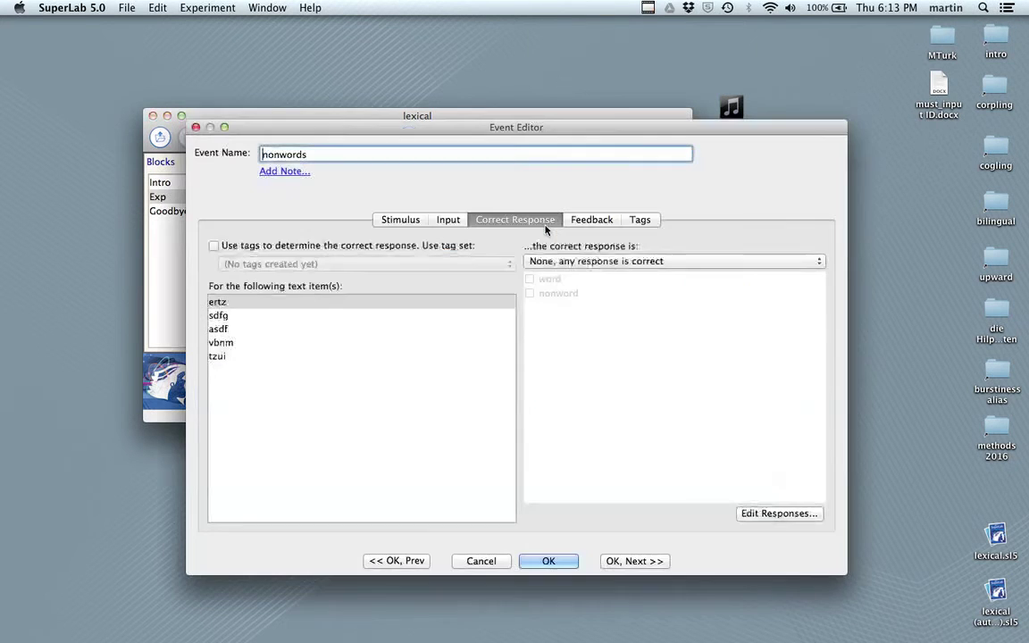
click(229, 304)
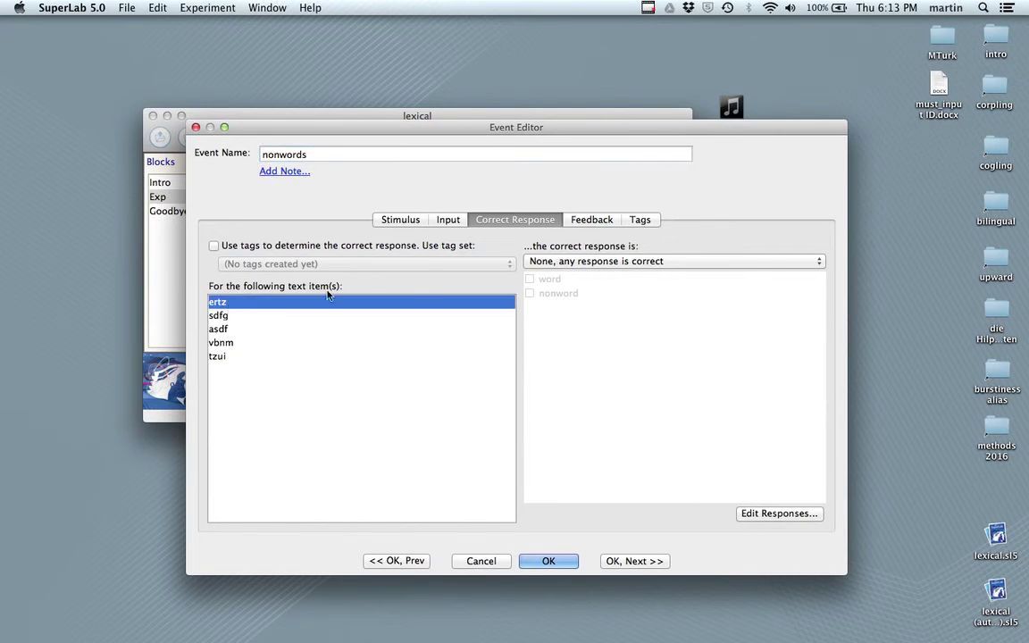
click(548, 261)
click(547, 289)
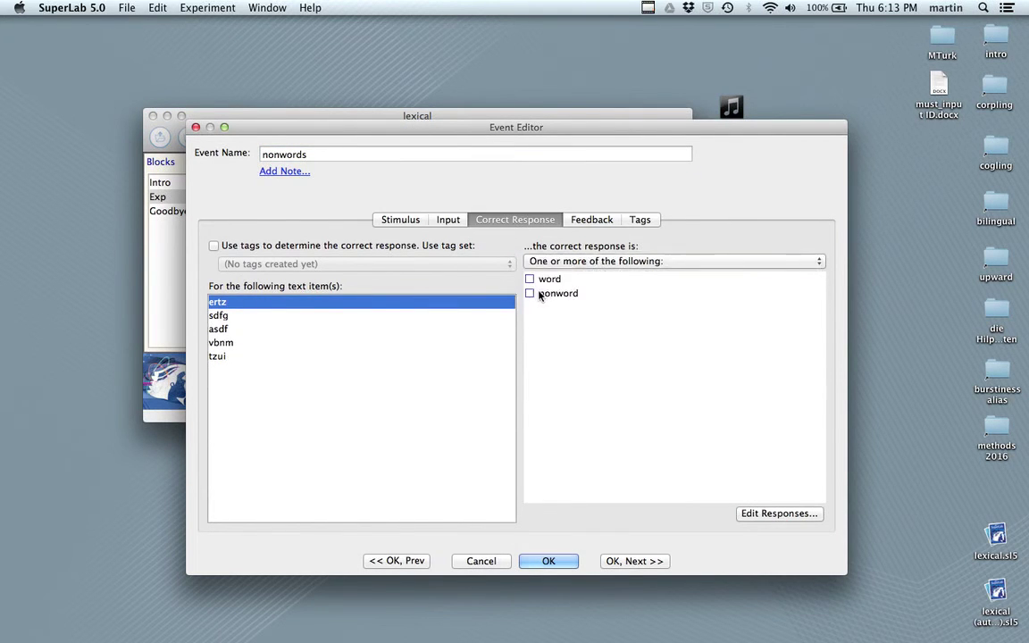
click(529, 294)
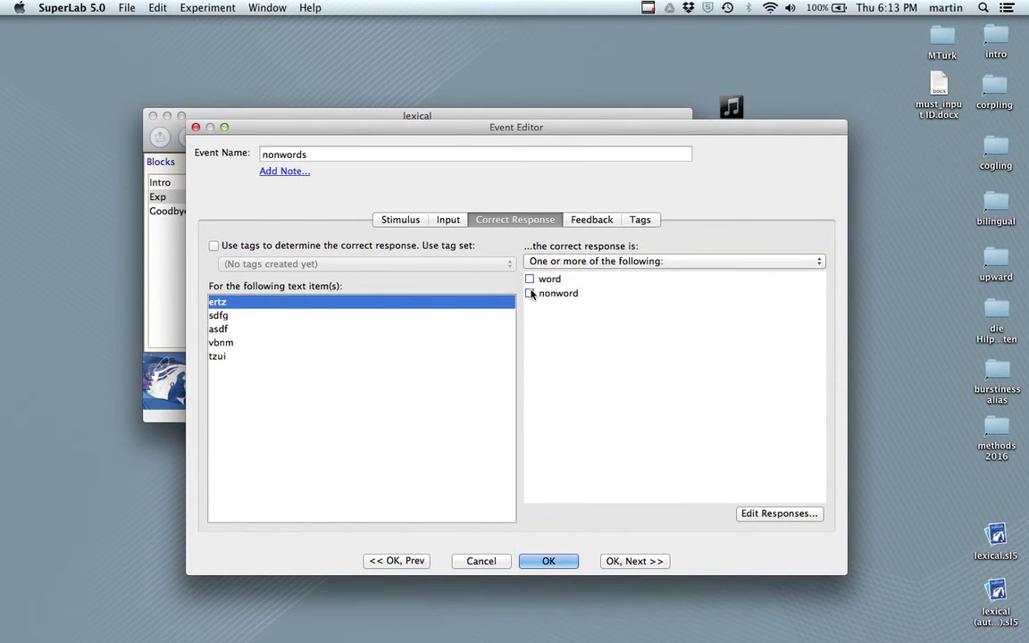
click(225, 316)
click(619, 257)
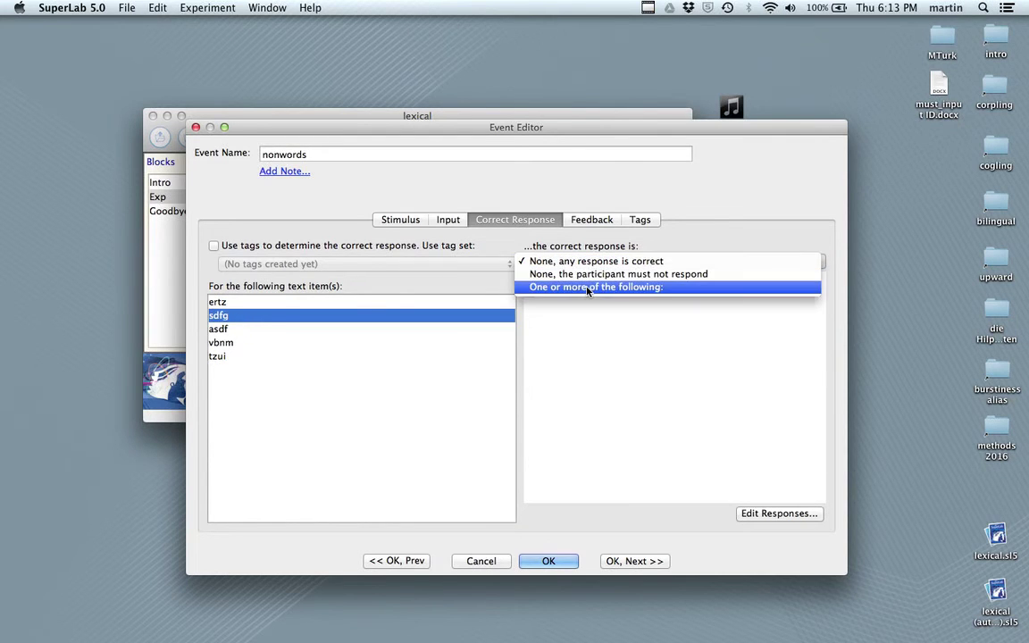
click(589, 288)
click(530, 294)
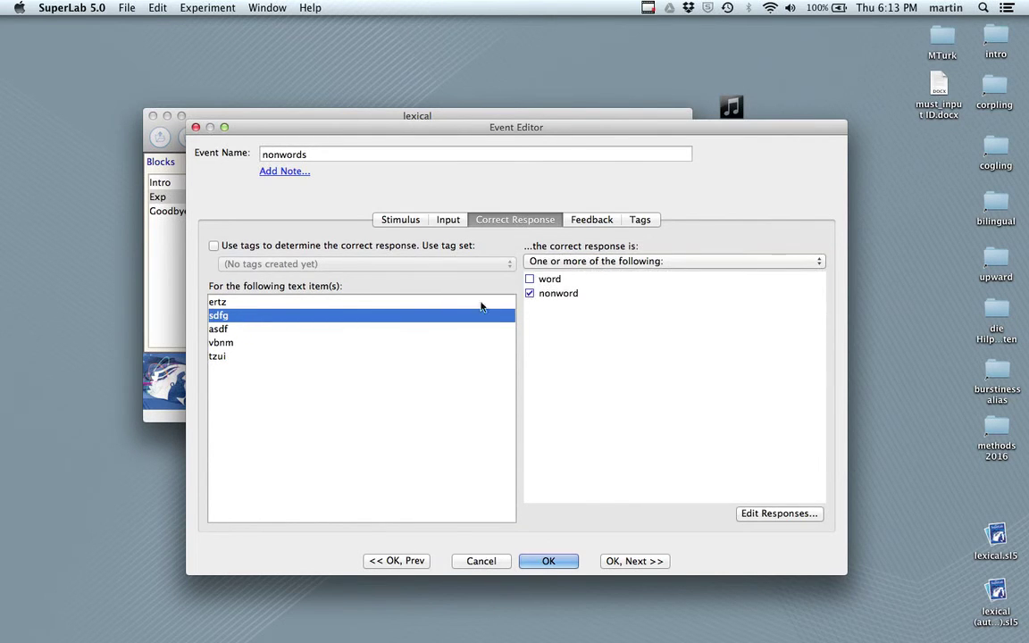
- Make nonword the correct response for asdf, vbnm and tzui, then confirm the event
click(259, 330)
click(558, 262)
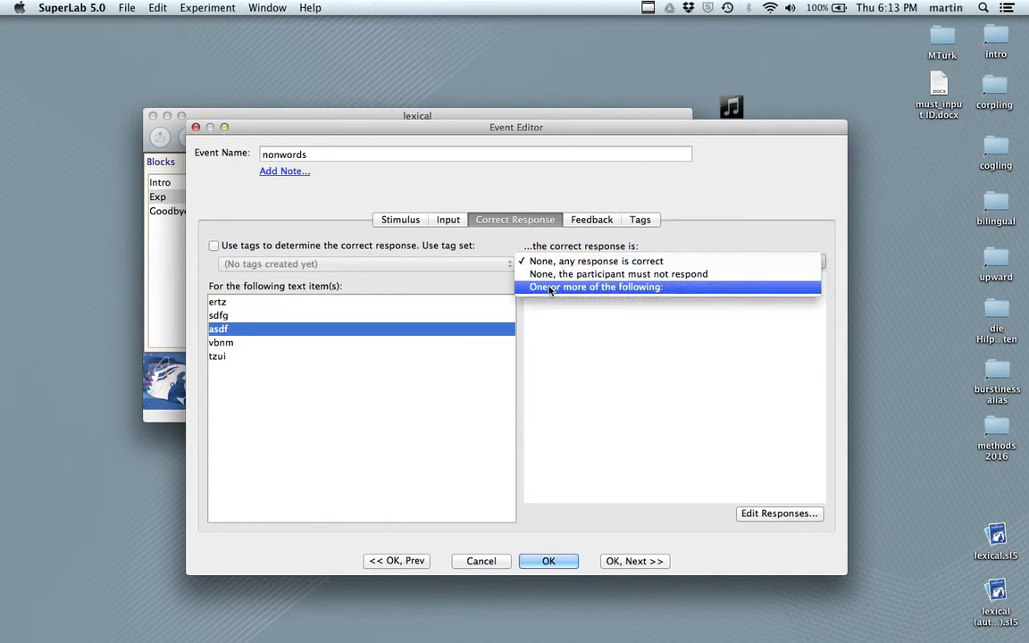
click(545, 287)
click(529, 294)
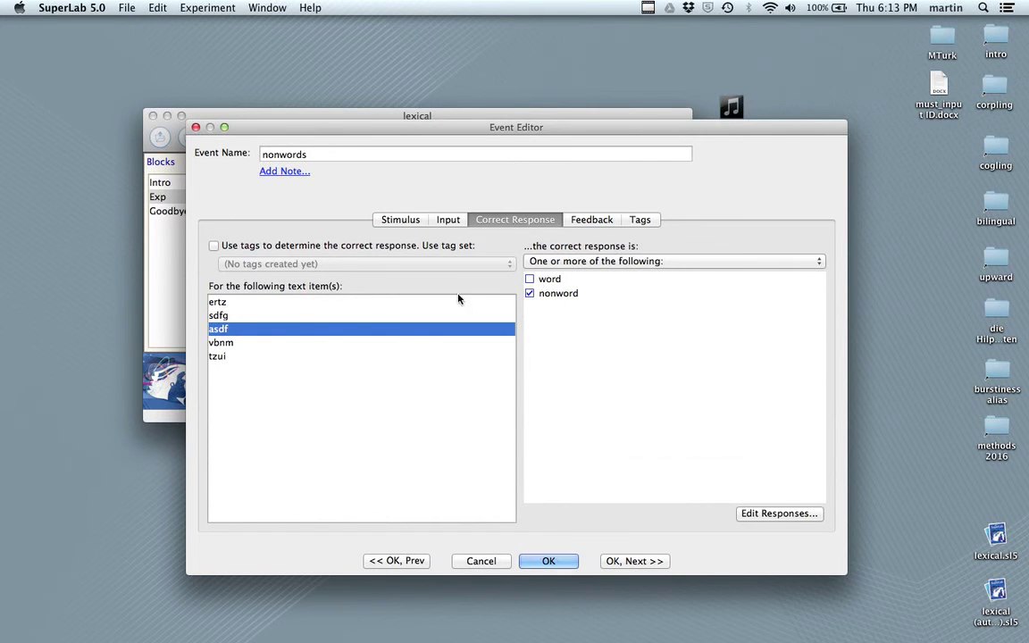
click(238, 344)
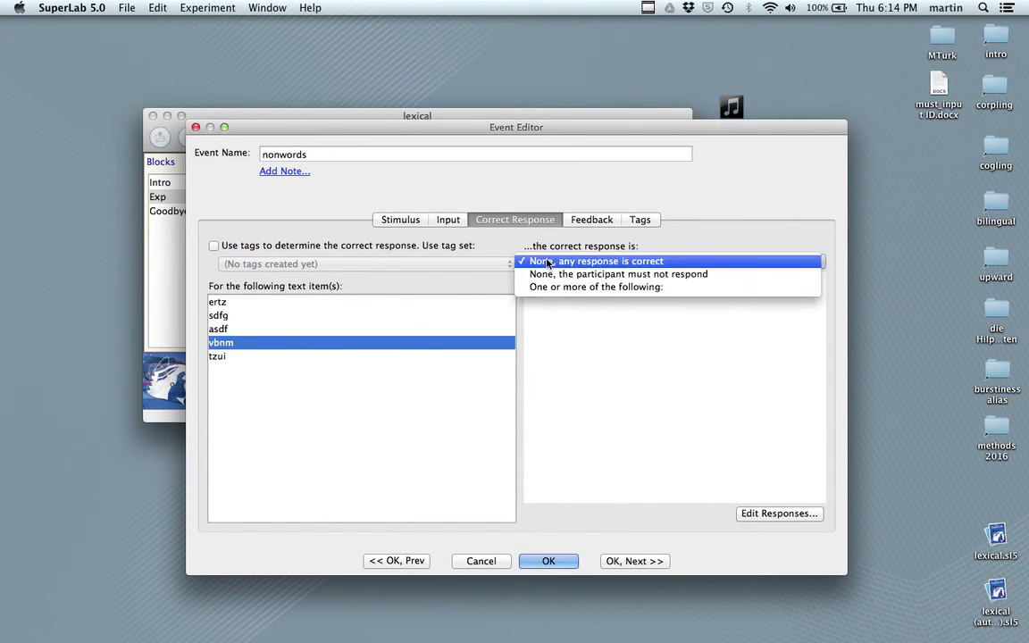
click(559, 287)
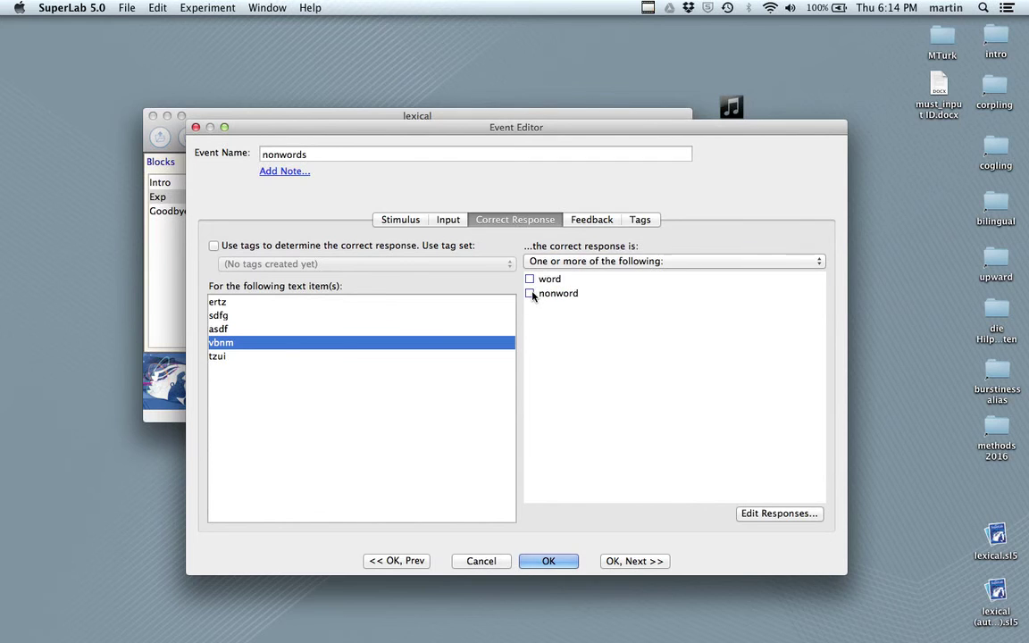
click(530, 293)
click(228, 357)
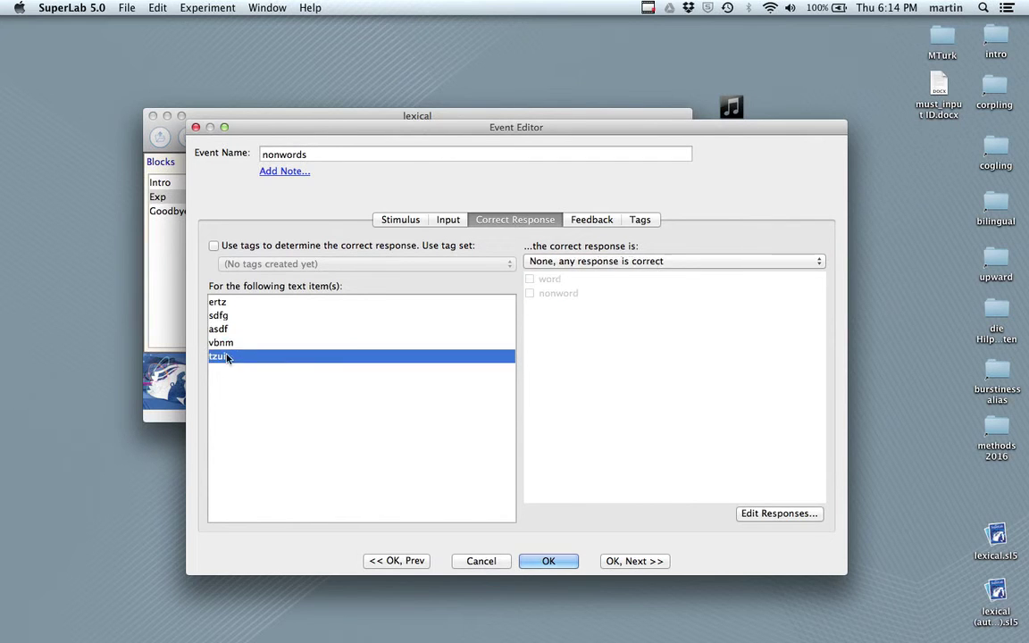
click(579, 261)
click(575, 286)
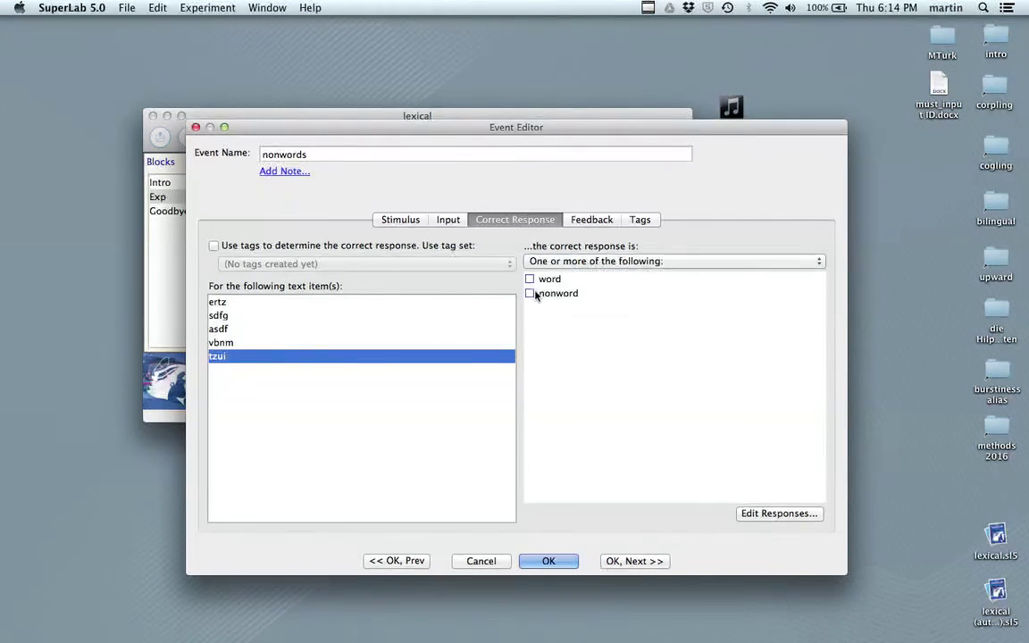
click(531, 294)
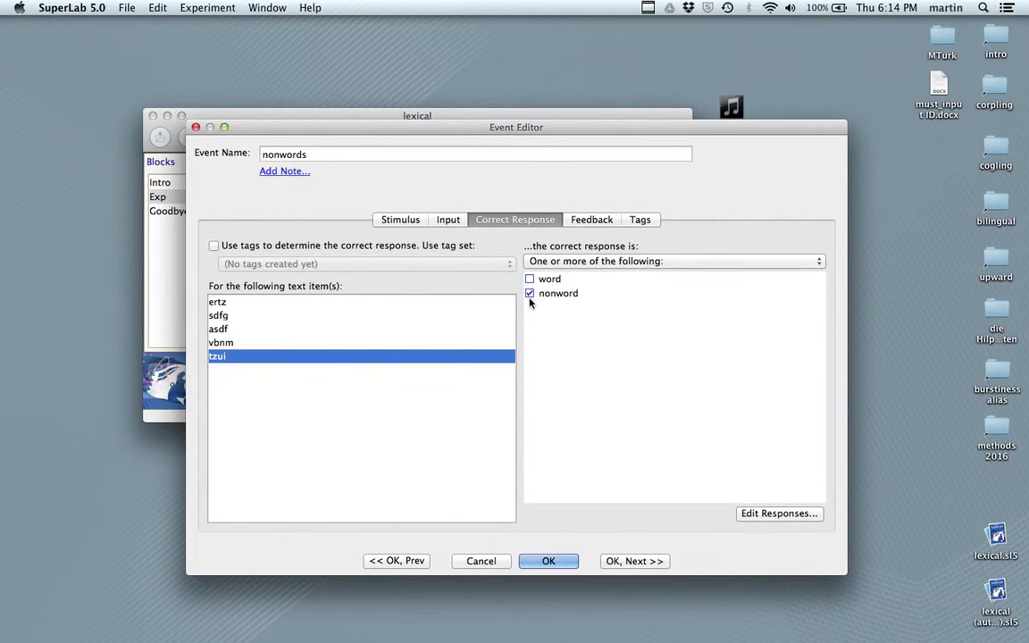
click(549, 562)
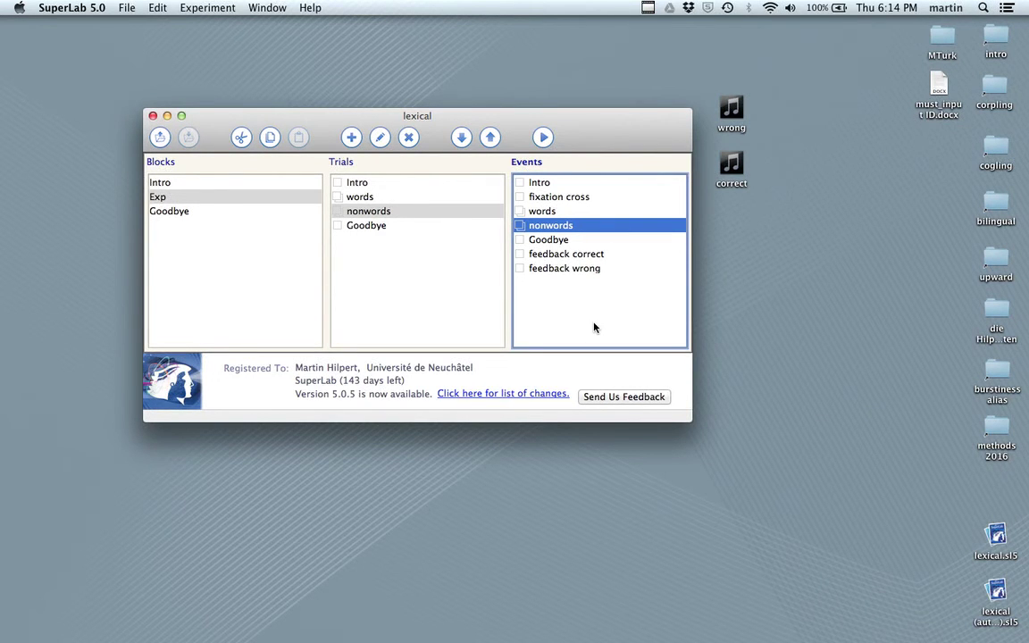
click(543, 138)
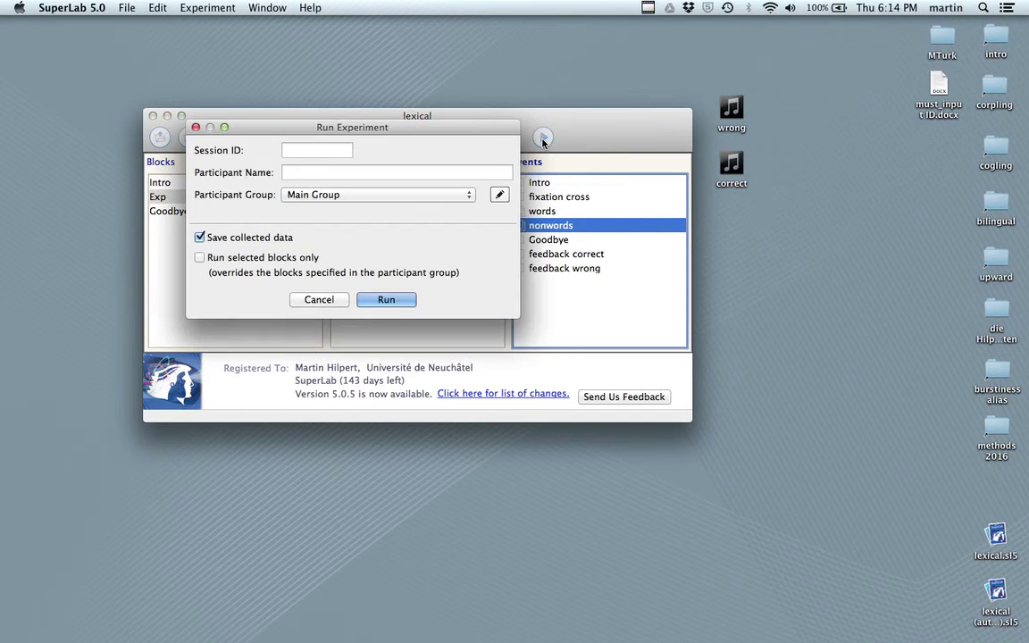
click(199, 237)
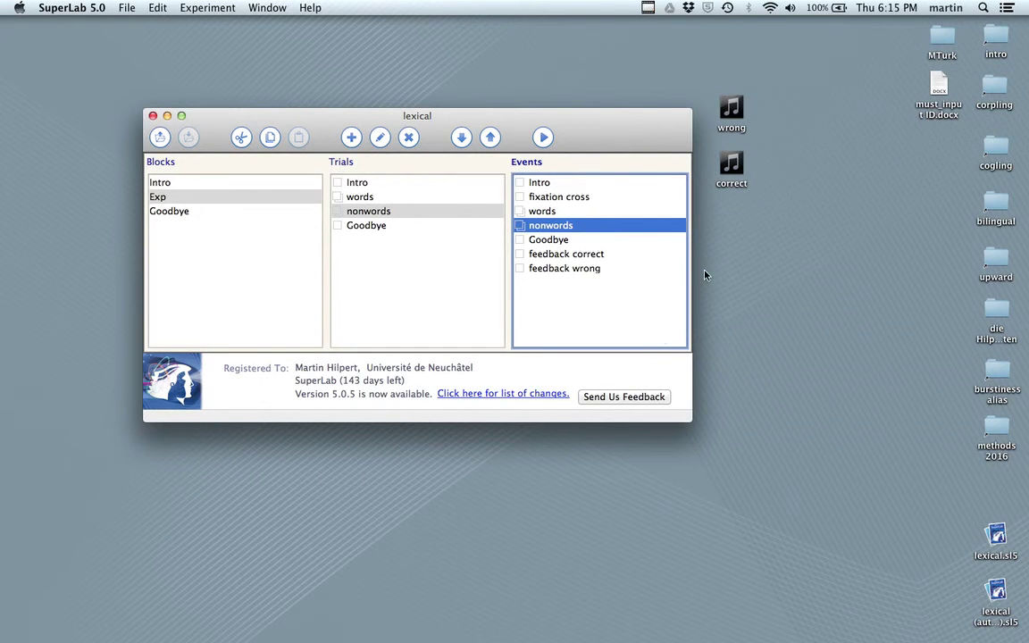
- In the words event's feedback settings, present feedback correct after correct responses
double_click(543, 211)
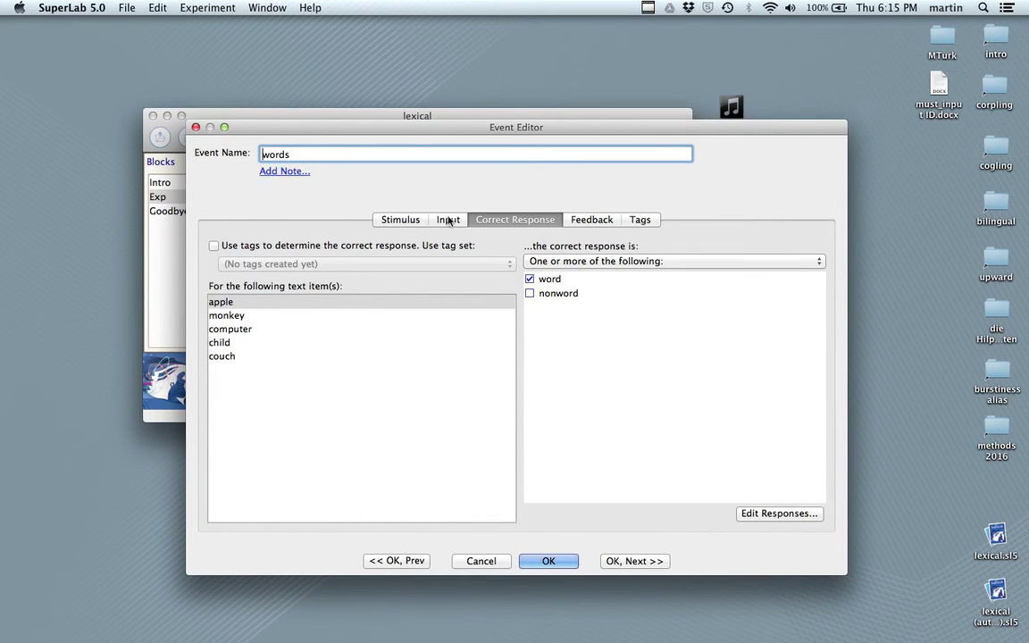
click(592, 221)
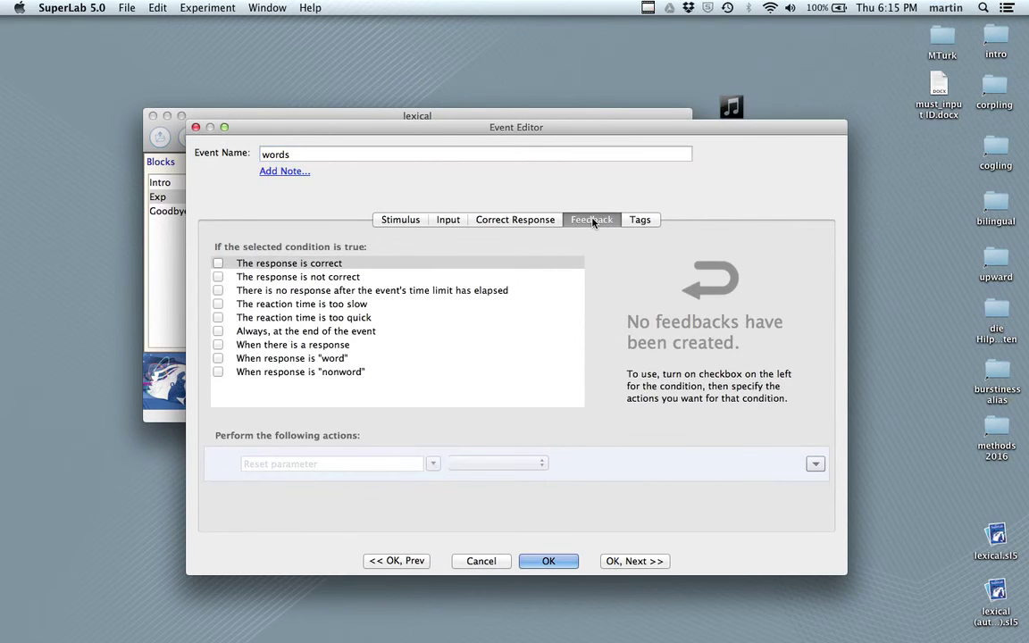
click(217, 263)
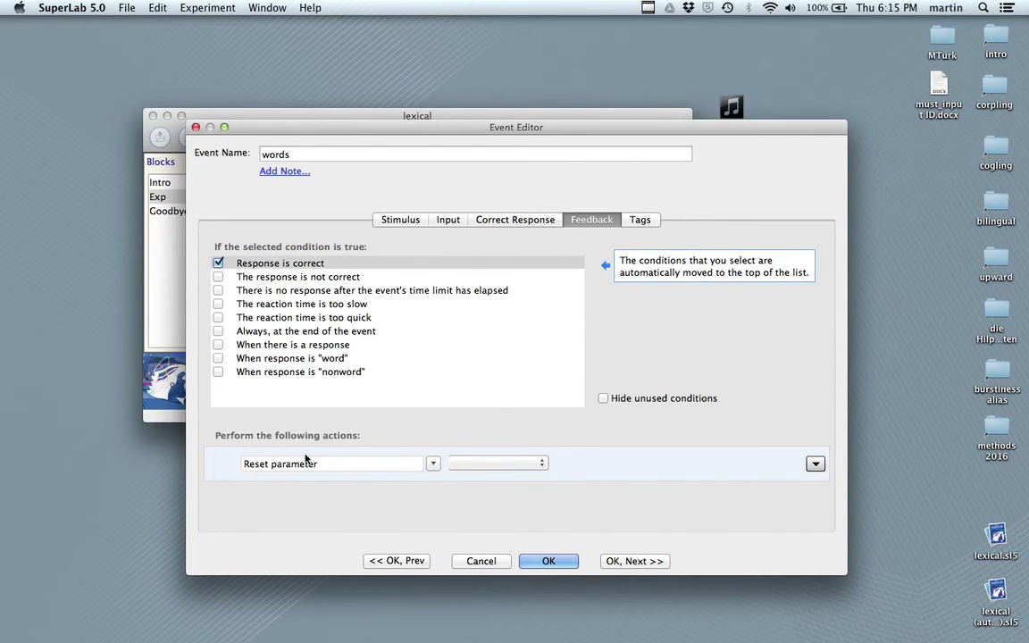
click(431, 466)
scroll(373, 530, down, 3)
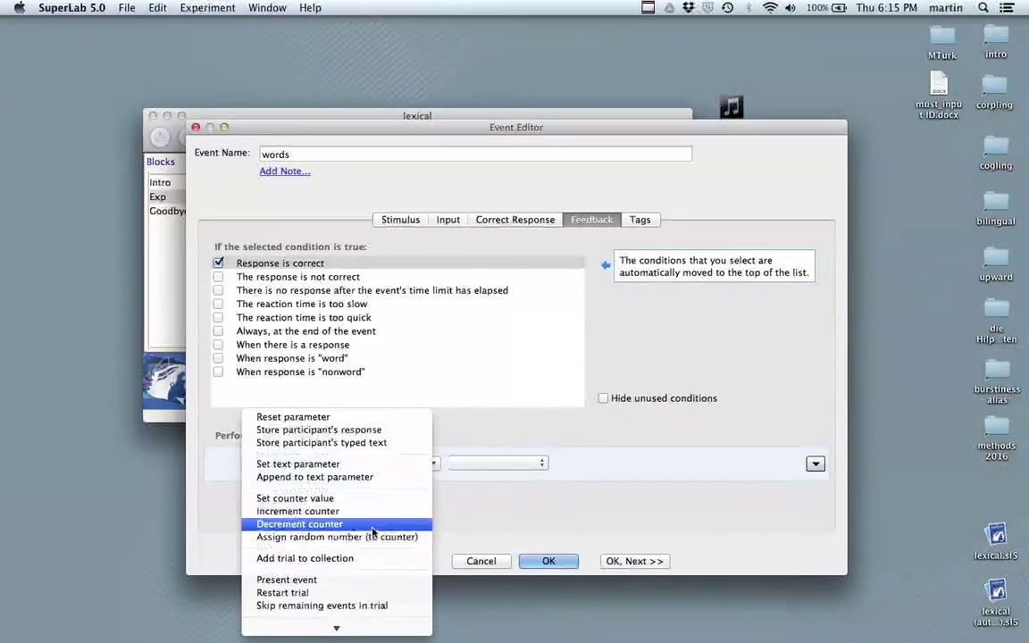
scroll(372, 530, down, 2)
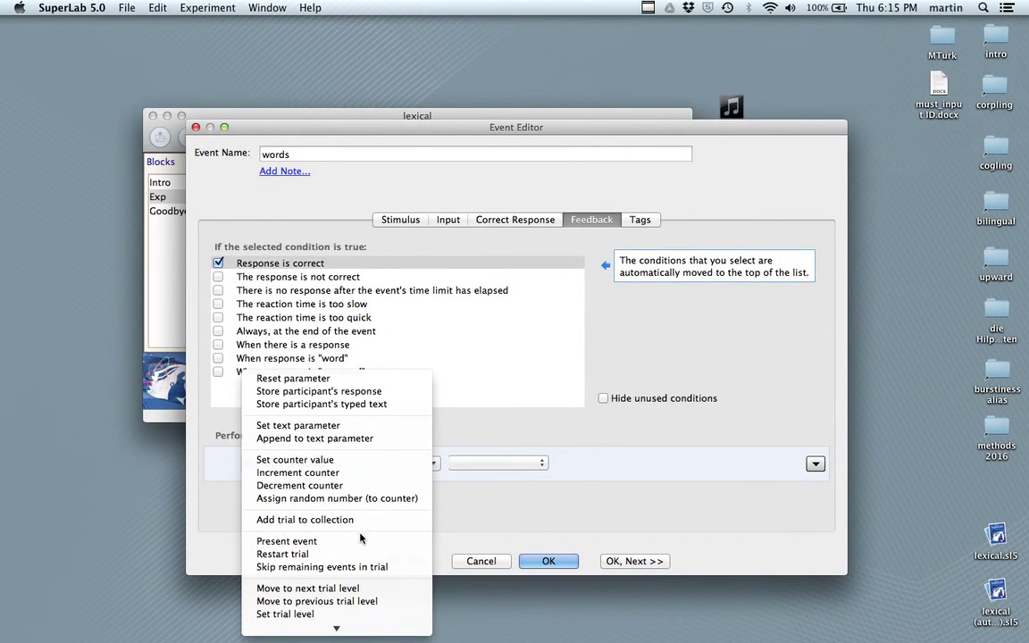
click(328, 544)
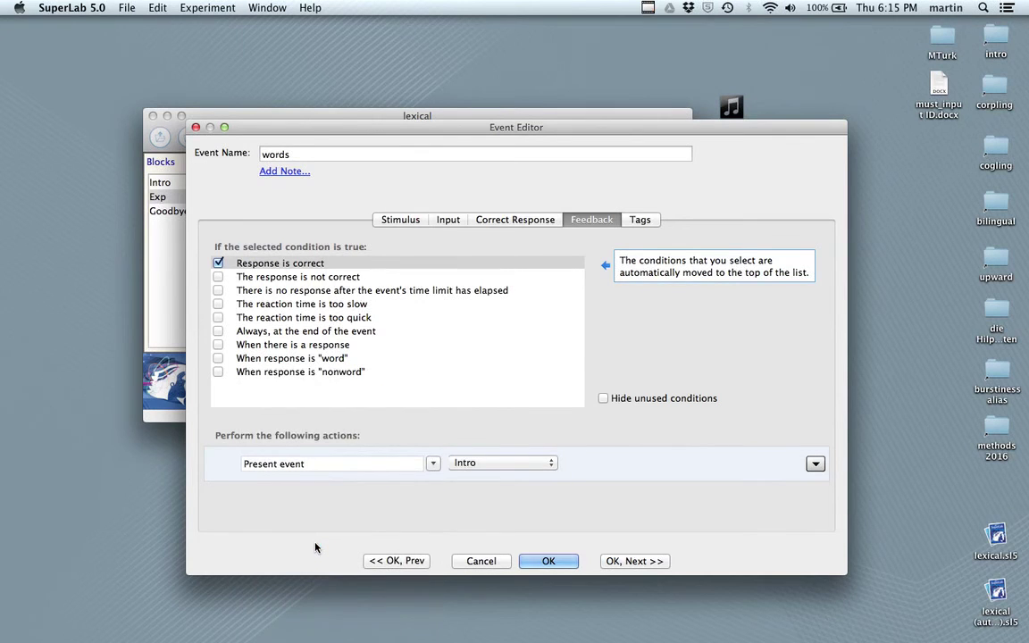
click(530, 466)
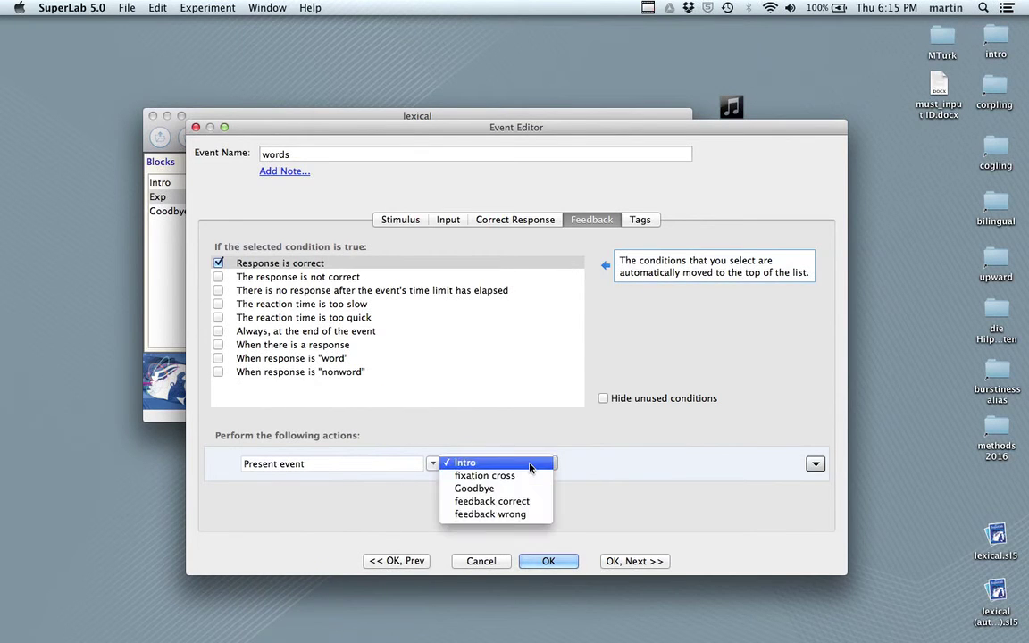
click(498, 508)
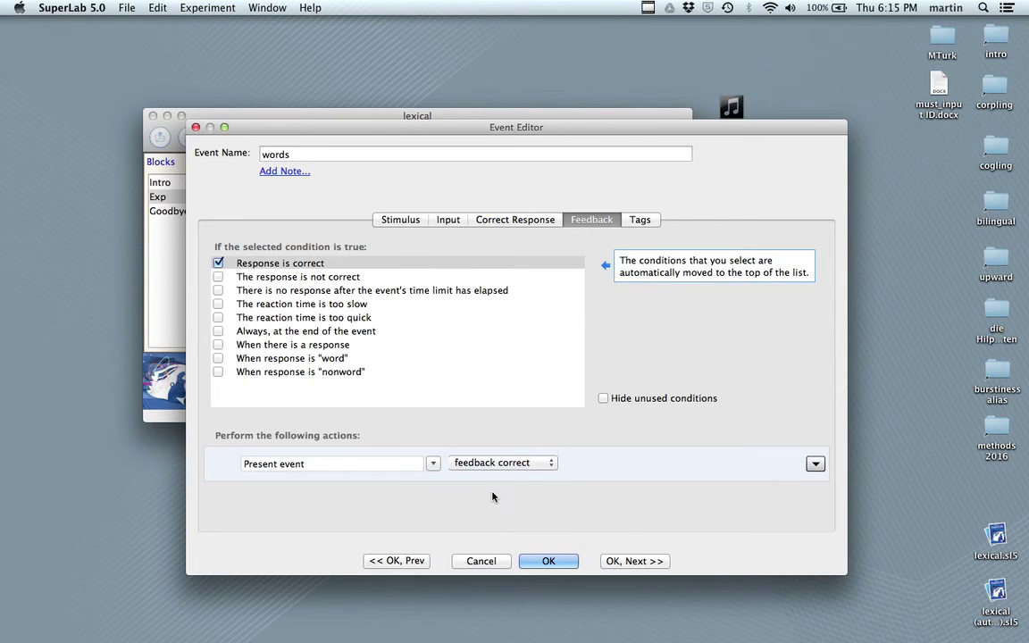
- Present feedback wrong after incorrect responses and save the words event
click(219, 278)
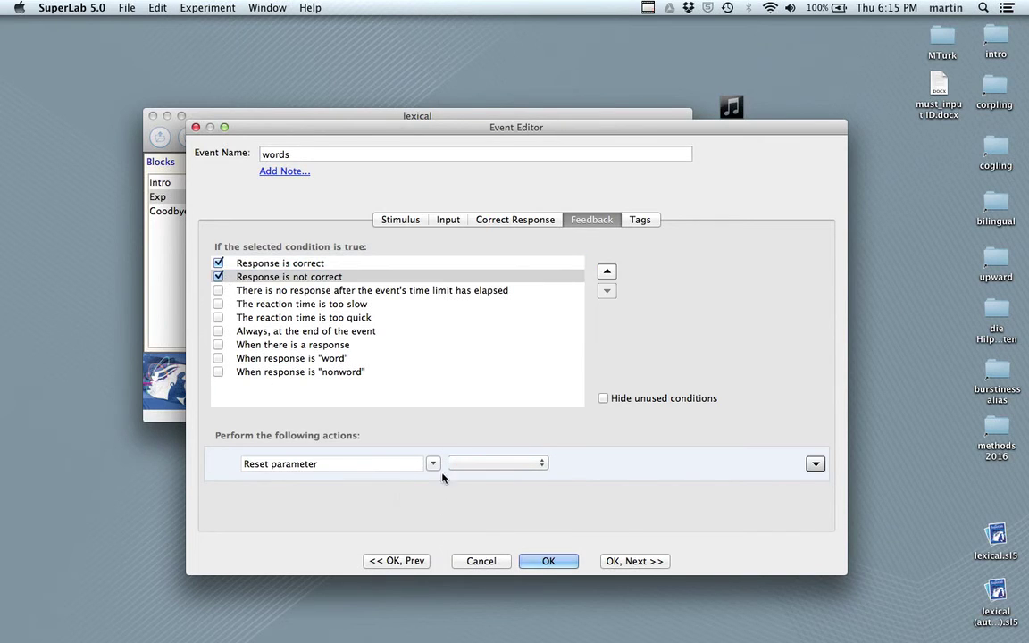
click(433, 463)
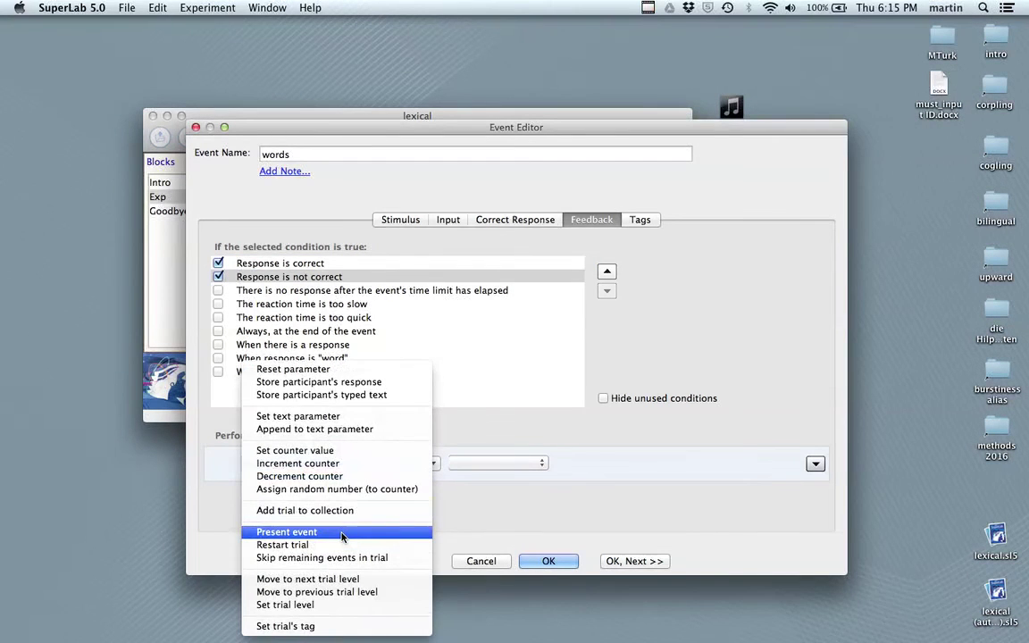
click(342, 533)
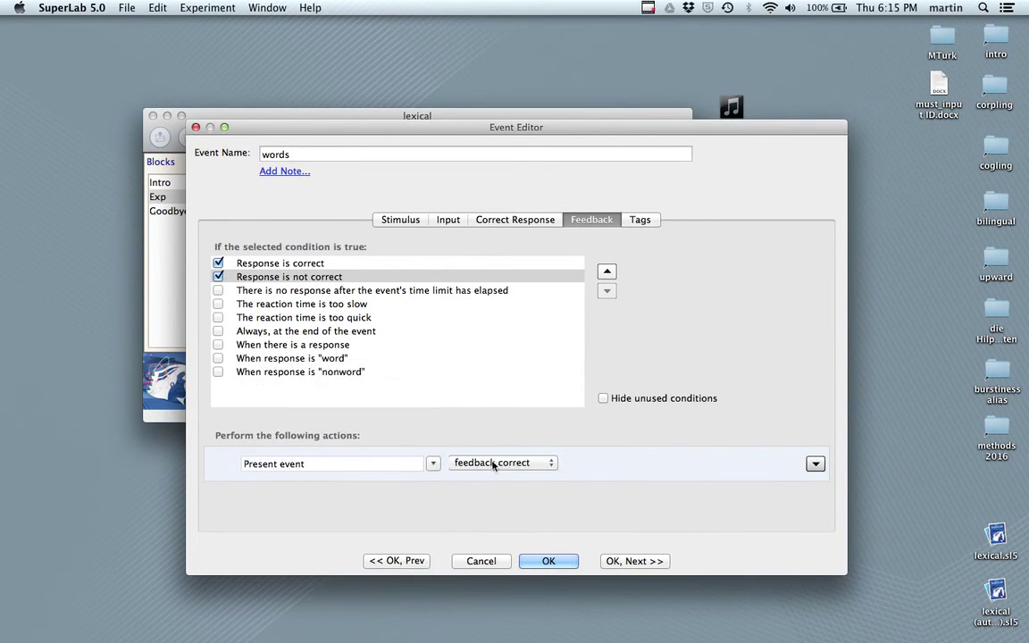
click(543, 464)
click(519, 478)
click(558, 561)
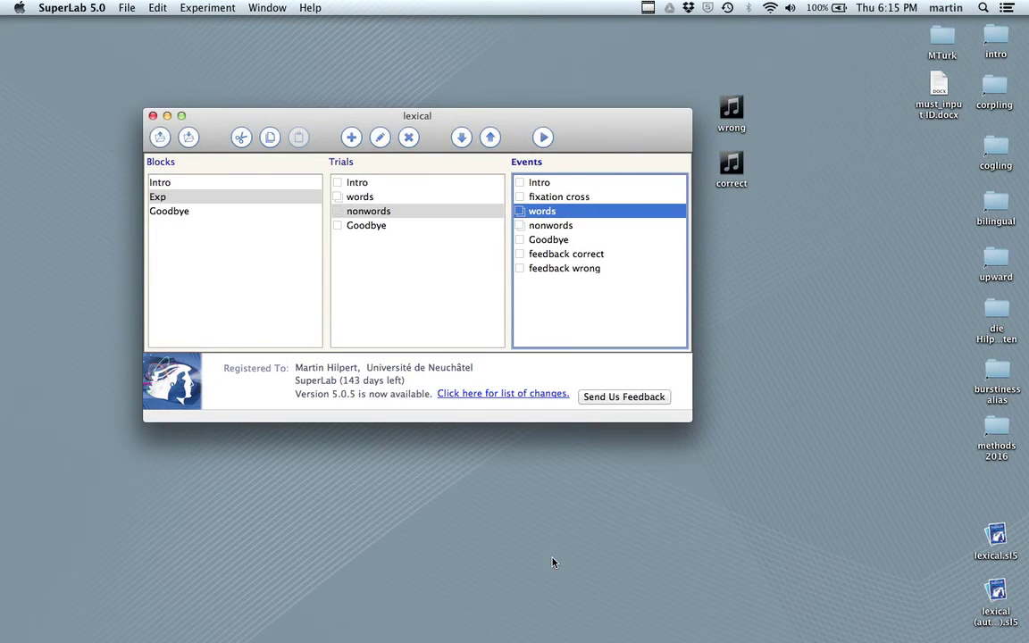
- In the nonwords event's feedback settings, present feedback correct after correct responses
click(548, 226)
double_click(549, 227)
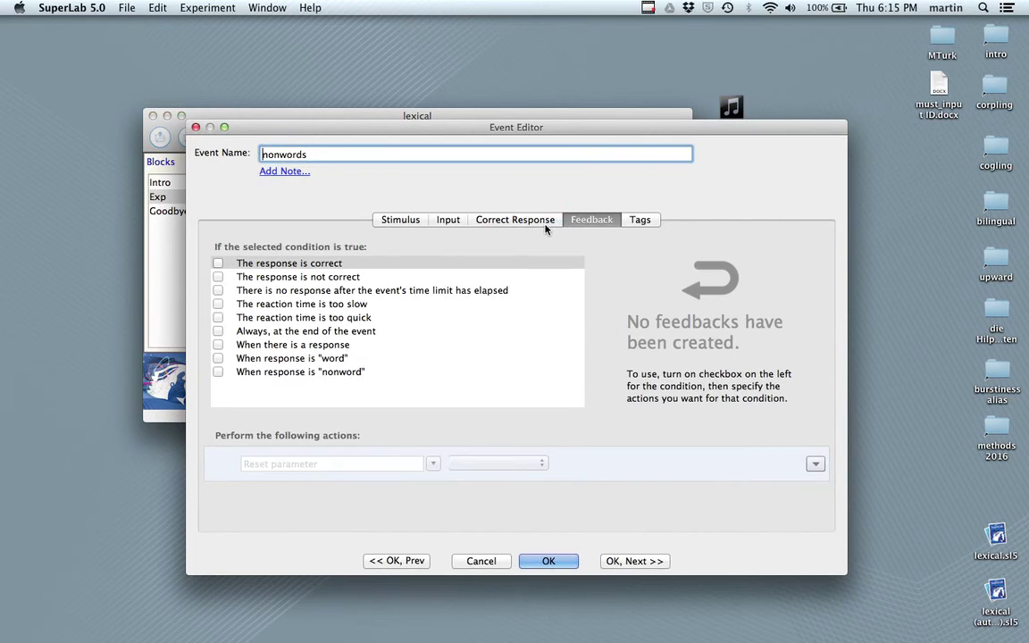
click(218, 263)
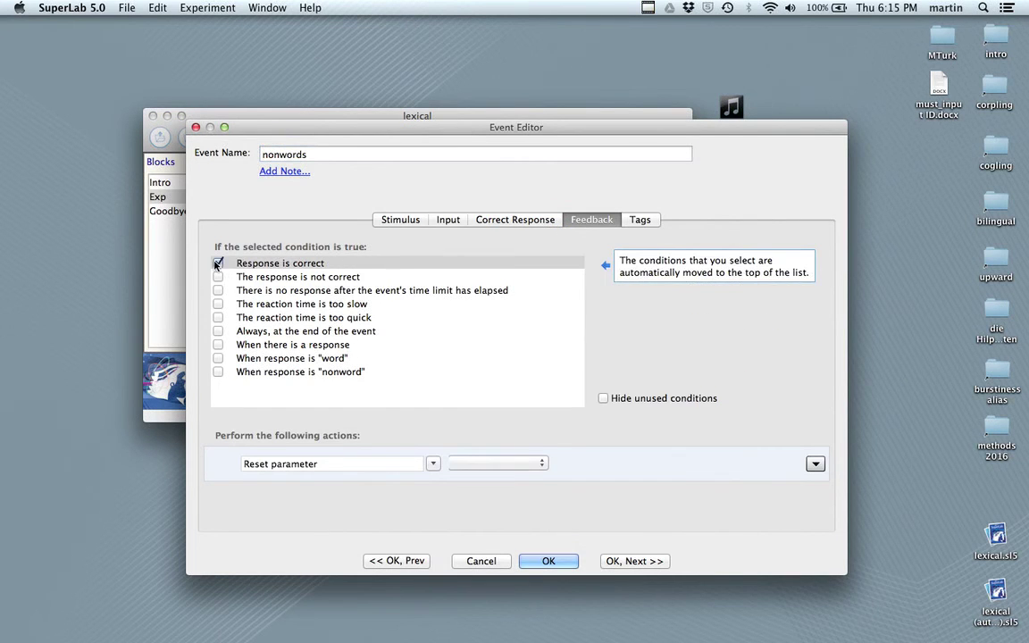
click(390, 464)
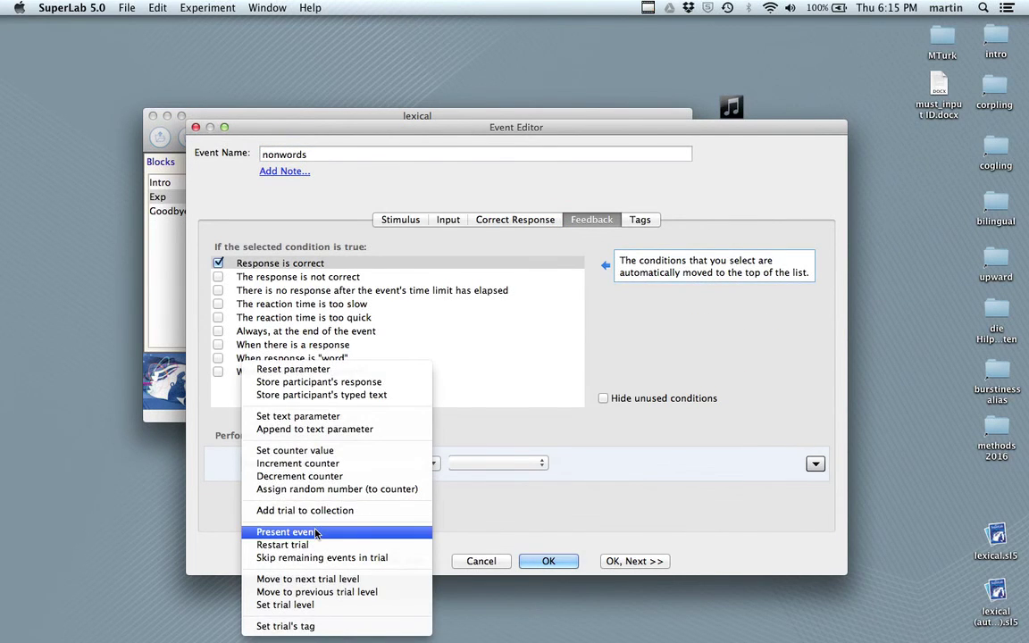
click(315, 532)
click(520, 463)
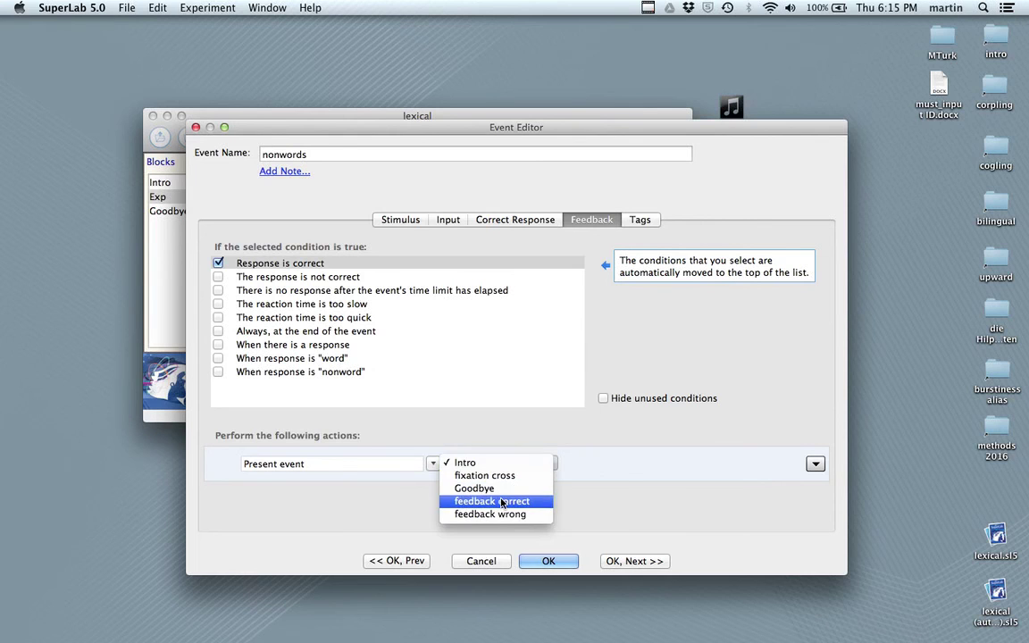
click(501, 503)
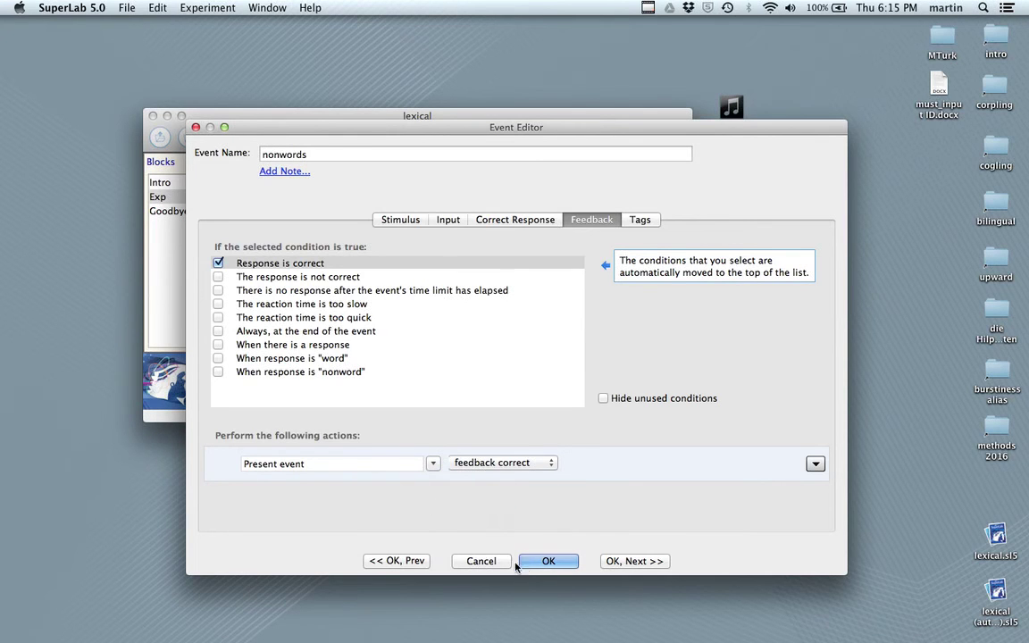
- Present feedback wrong after incorrect responses and save the nonwords event
click(218, 277)
click(361, 466)
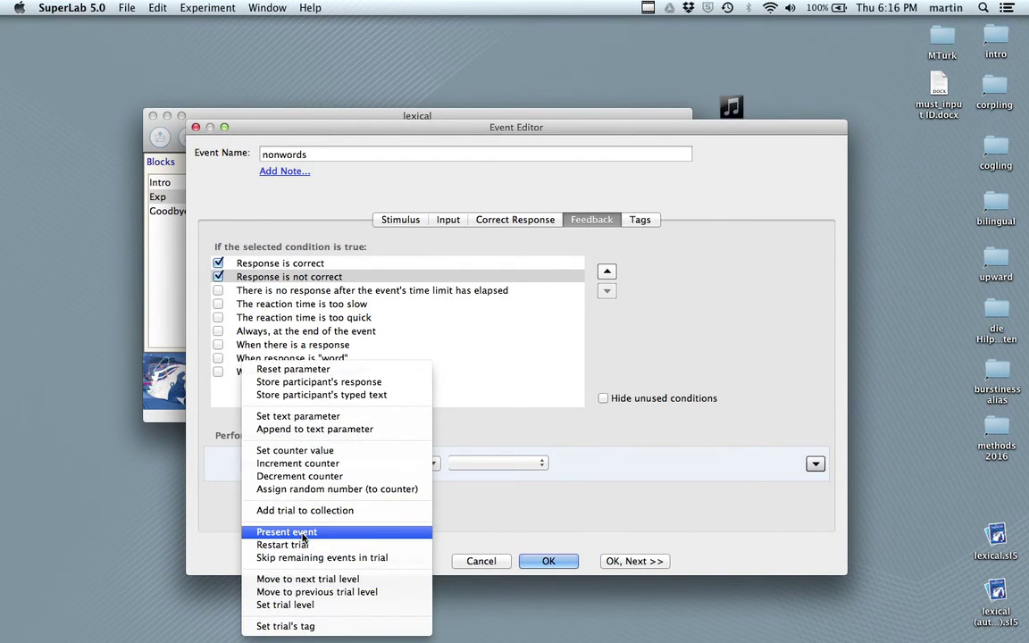
click(355, 532)
click(534, 466)
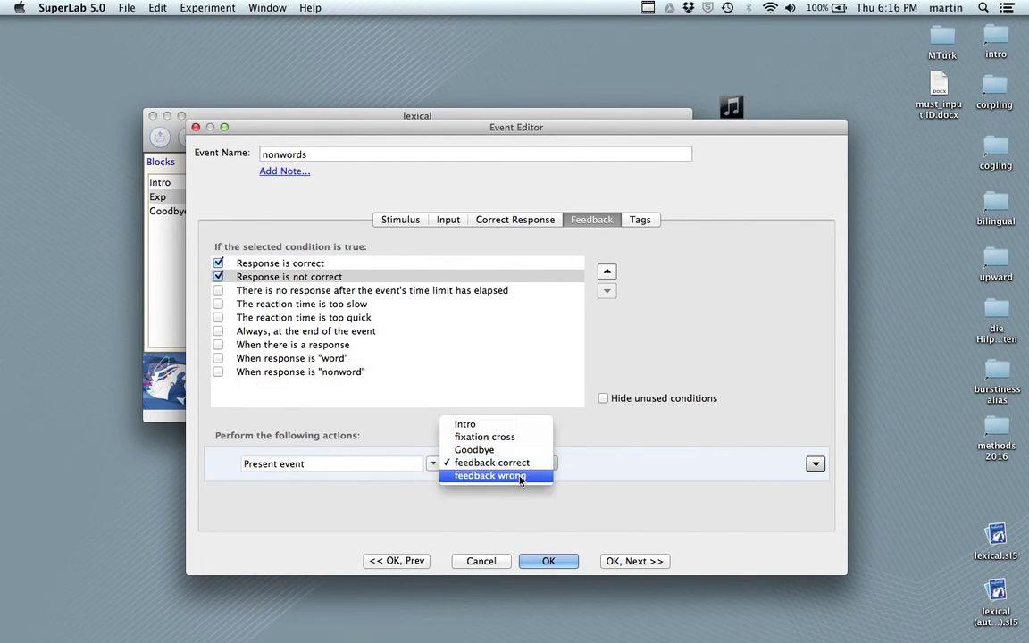
click(528, 476)
click(550, 561)
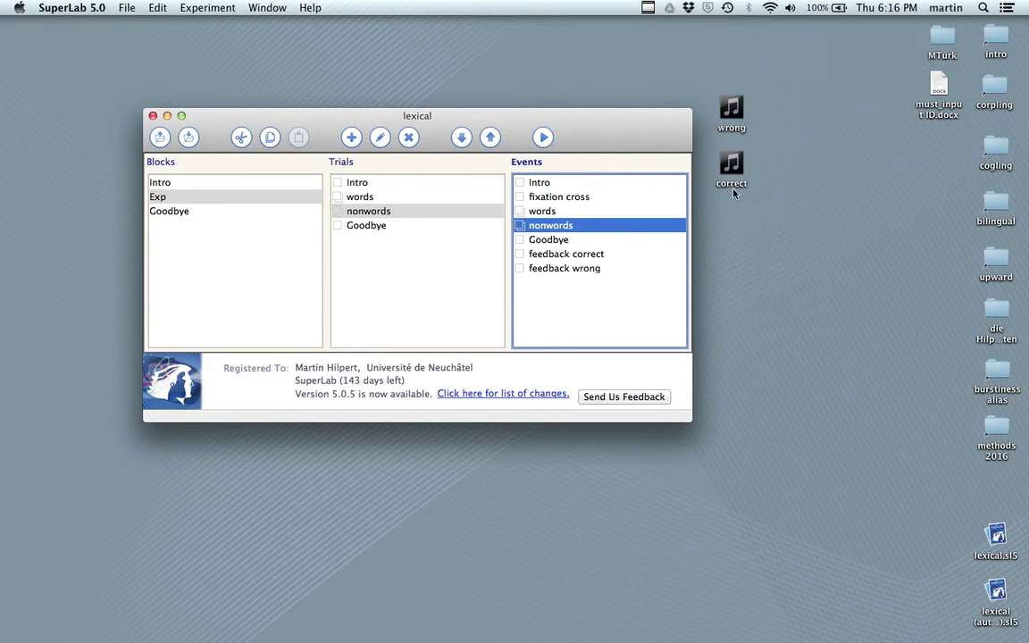
- Change feedback correct to an Audio File event loading correct.wav, and preview the sound
double_click(573, 255)
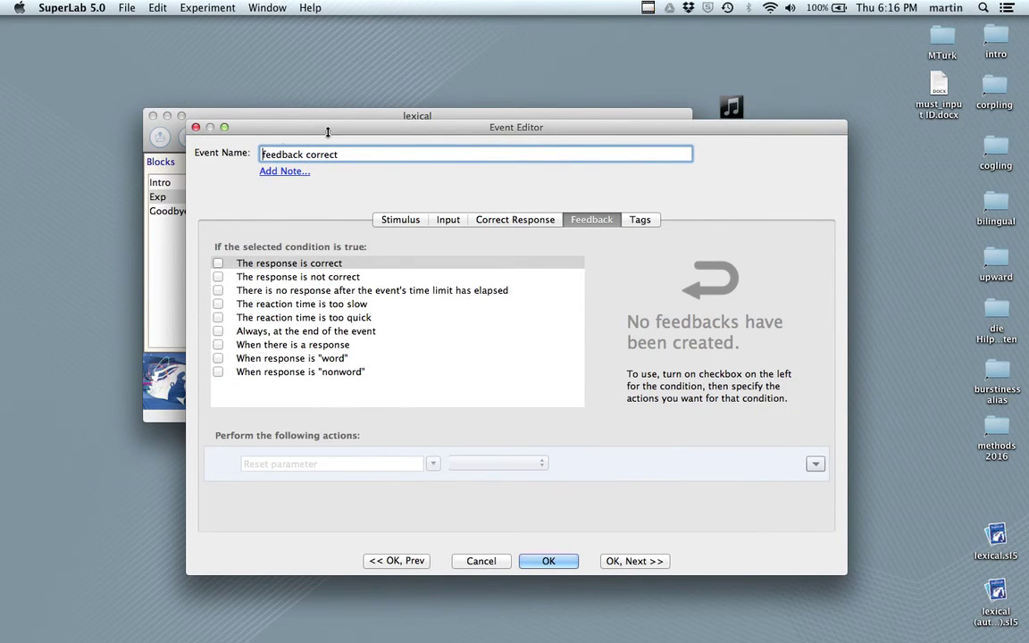
click(398, 221)
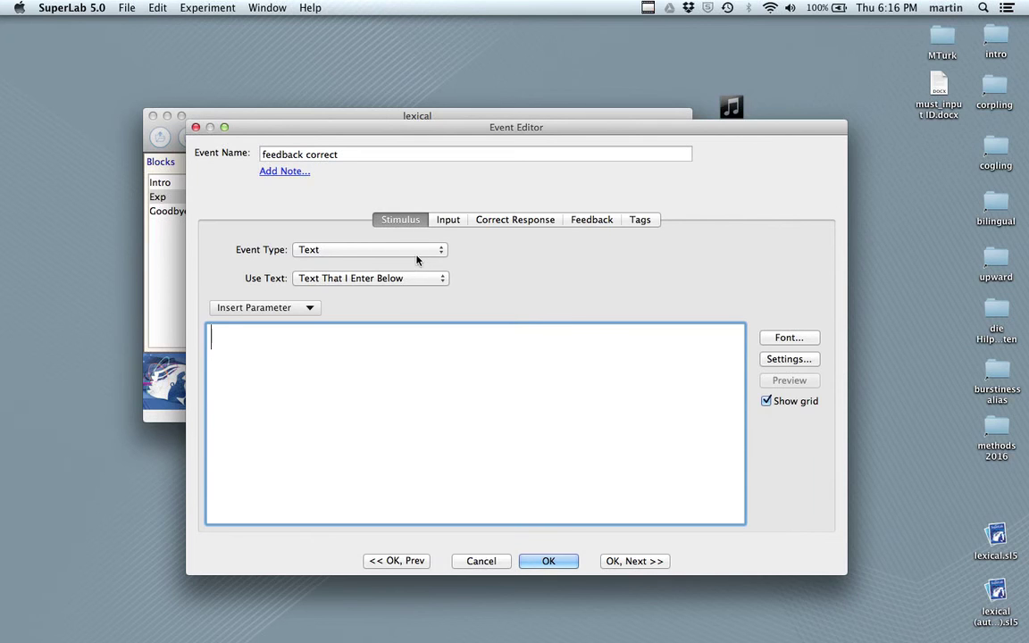
click(317, 250)
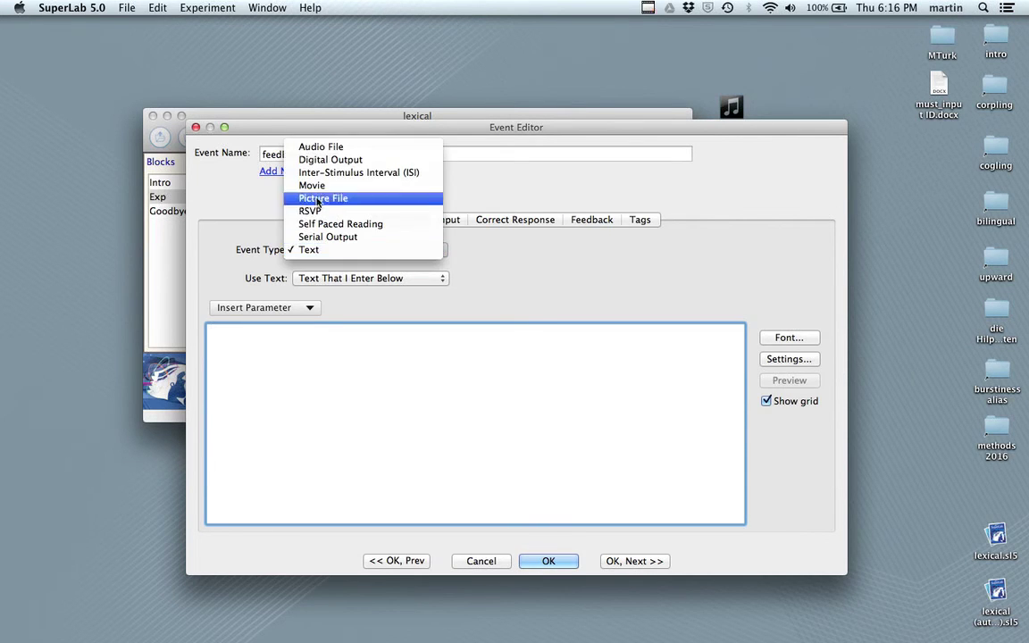
click(322, 148)
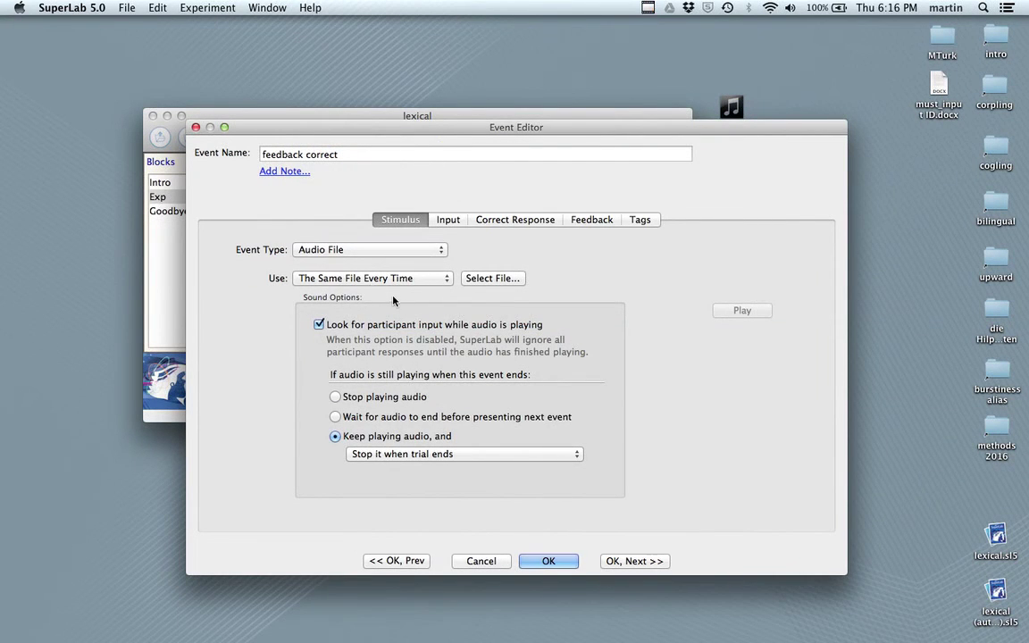
click(497, 280)
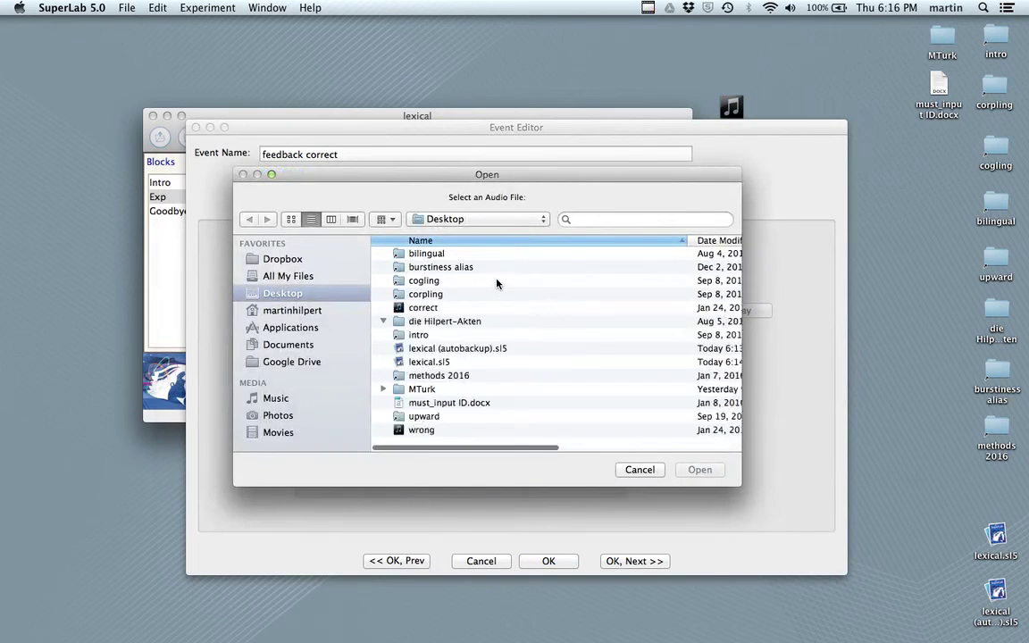
click(424, 307)
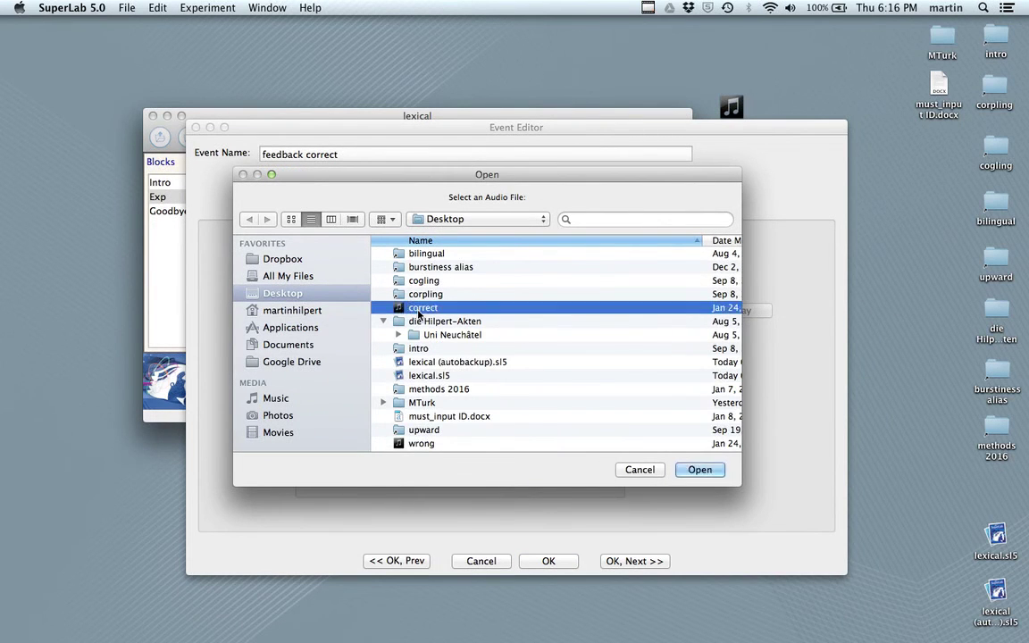
click(710, 473)
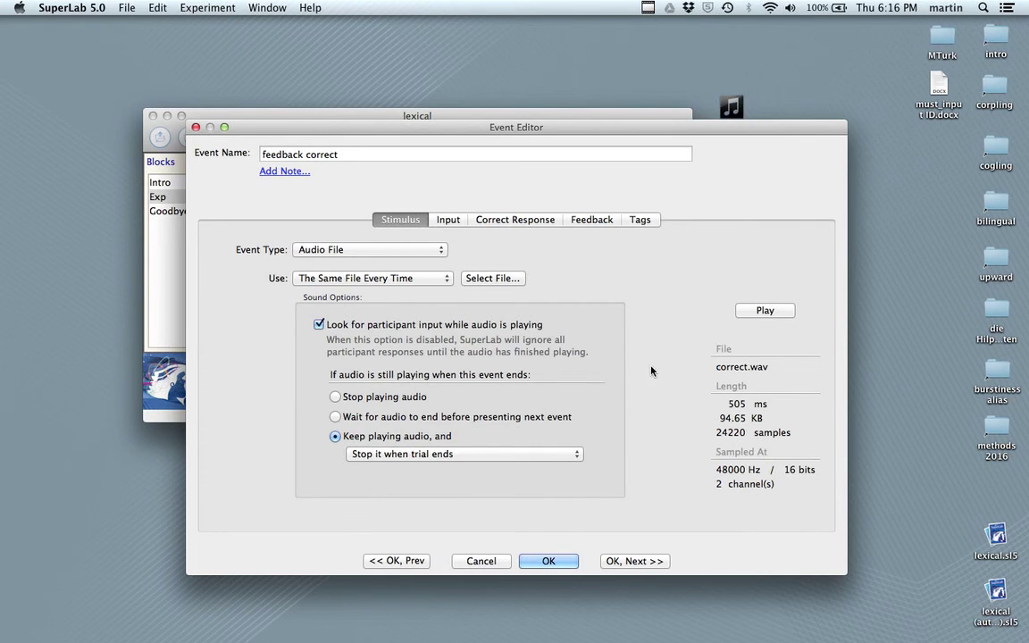
click(772, 312)
- Change feedback wrong to an Audio File event loading wrong.wav, preview it, and save
click(632, 561)
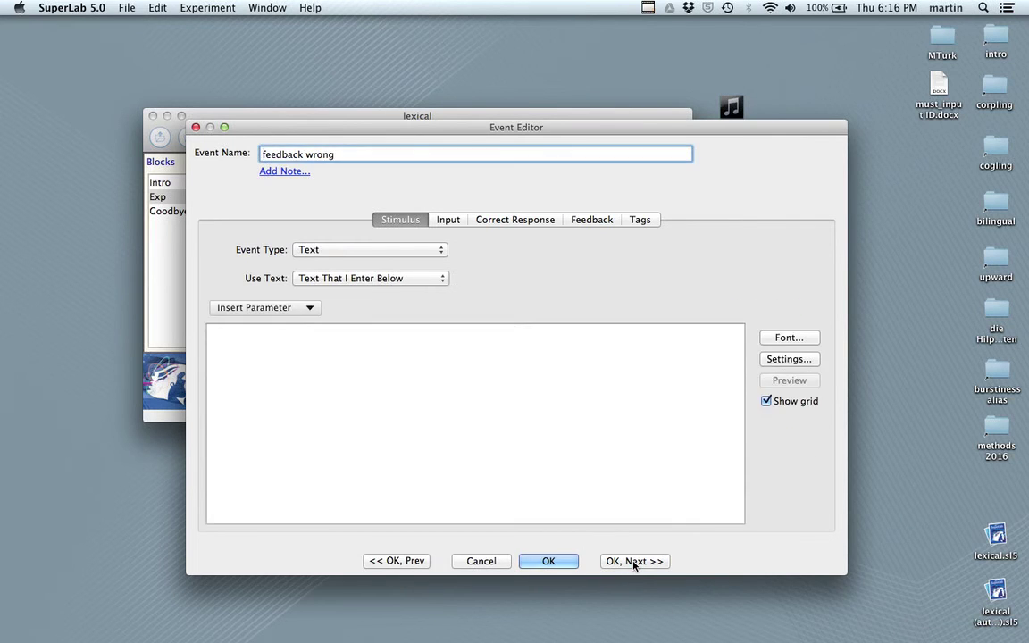
click(405, 251)
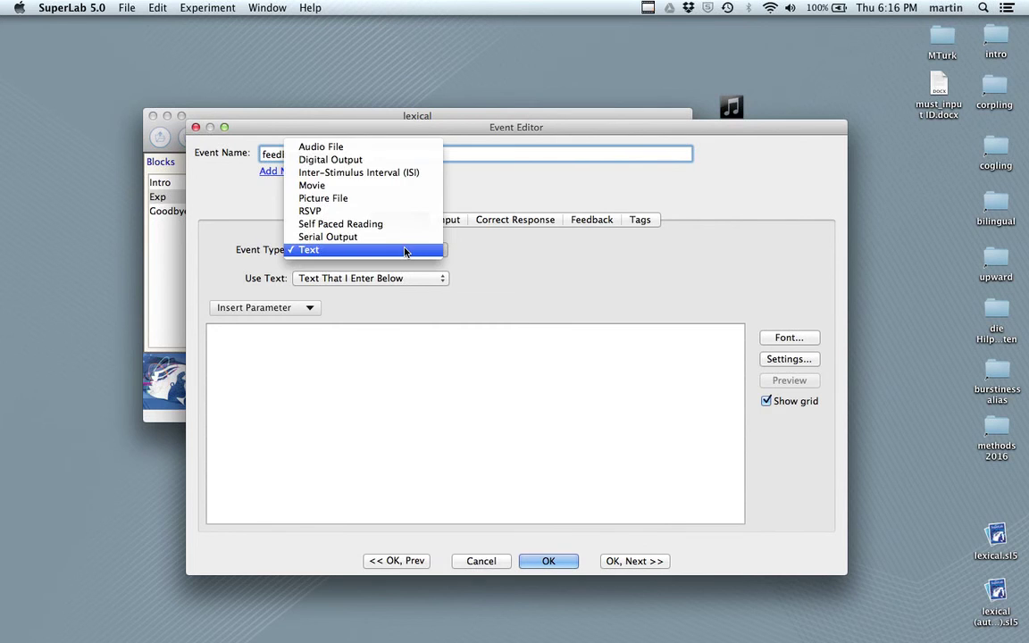
click(320, 147)
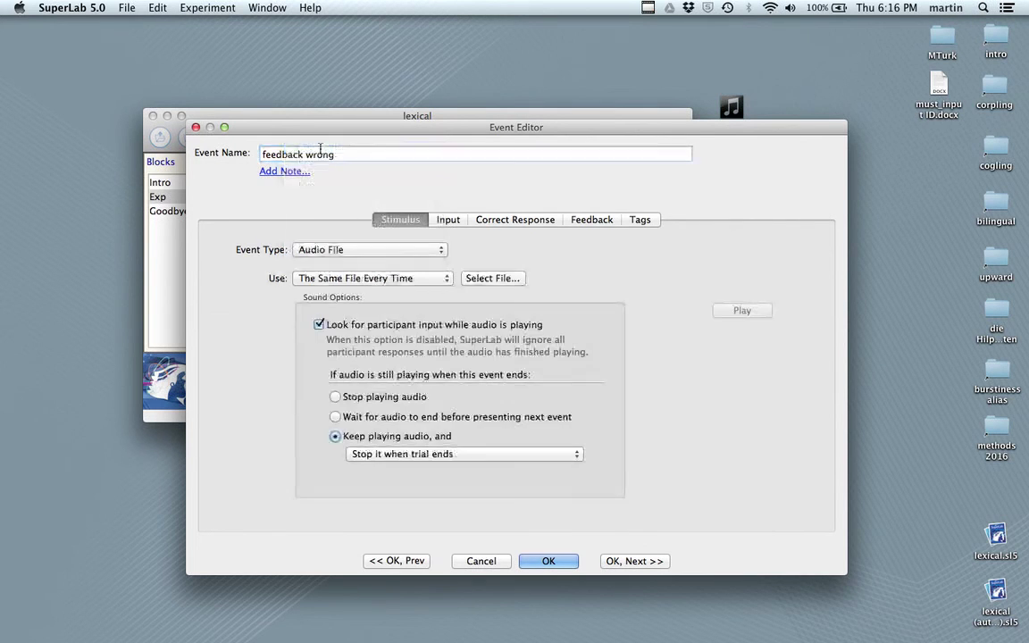
click(482, 279)
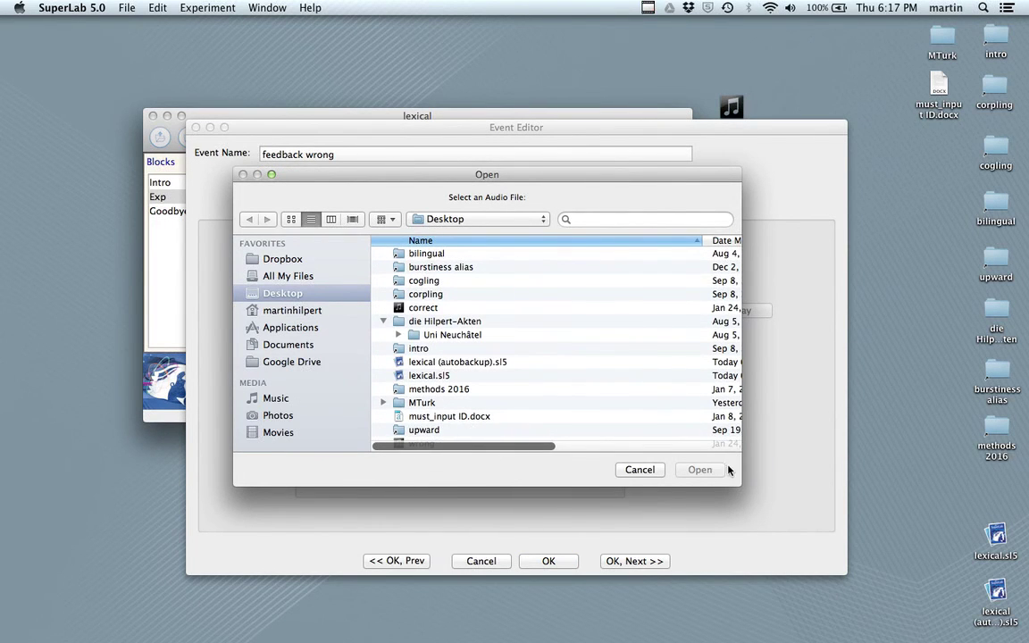
drag(733, 483, 725, 541)
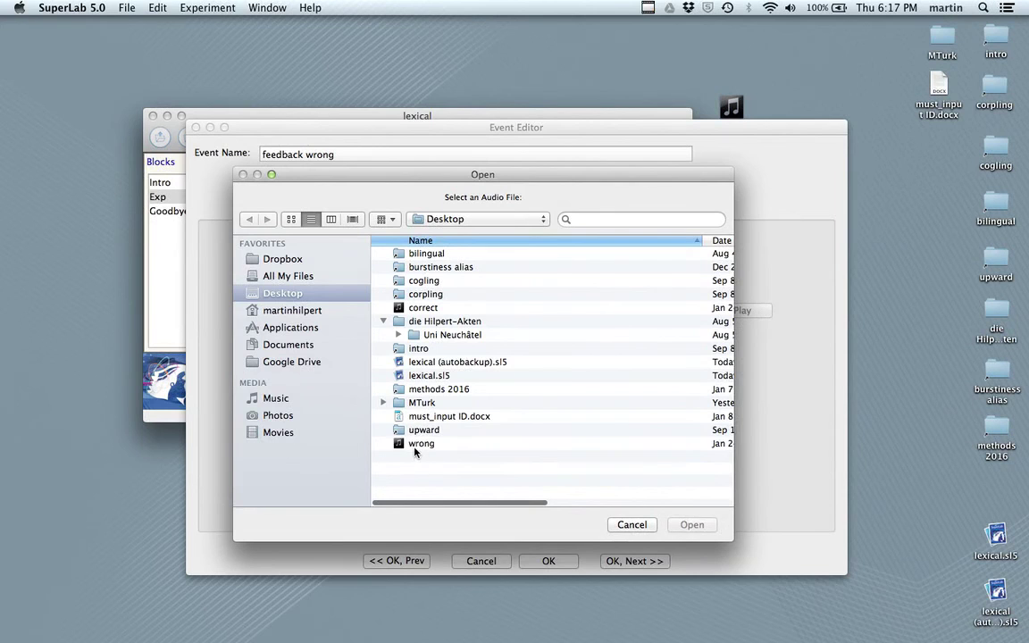
click(420, 444)
click(693, 525)
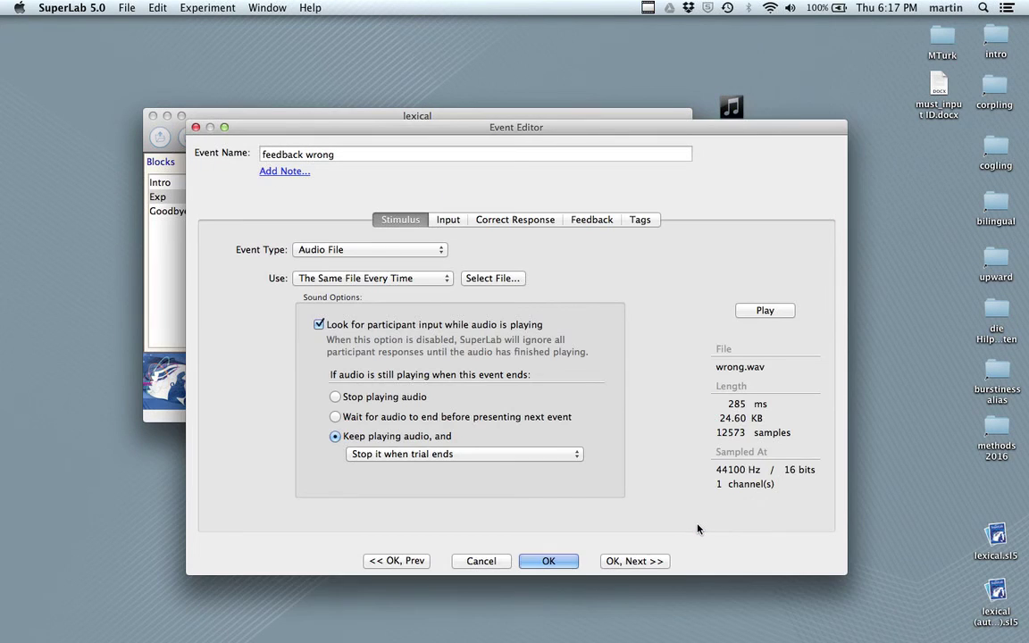
click(761, 313)
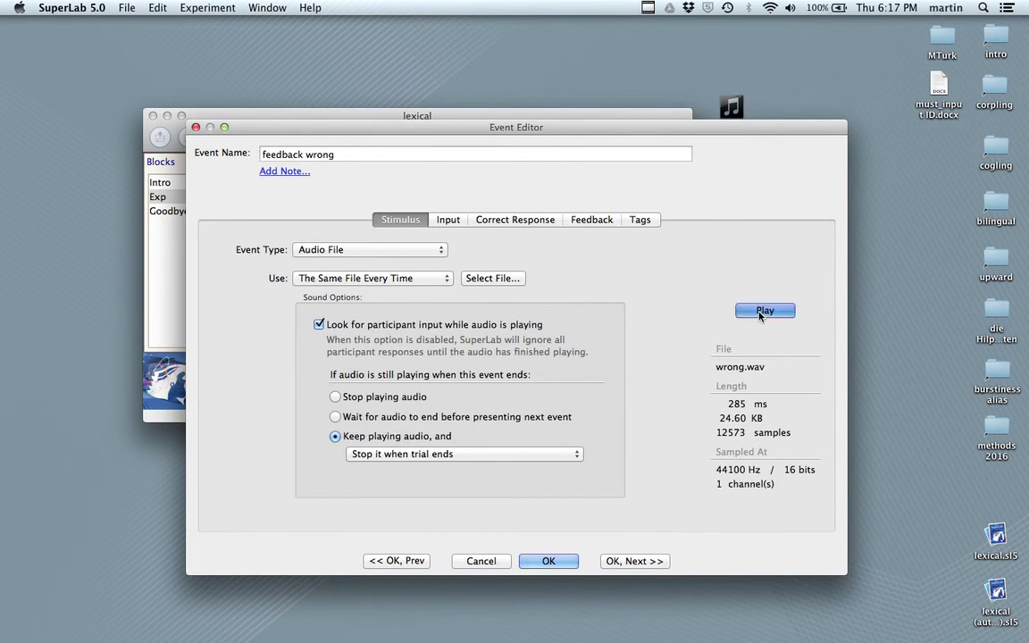
click(561, 561)
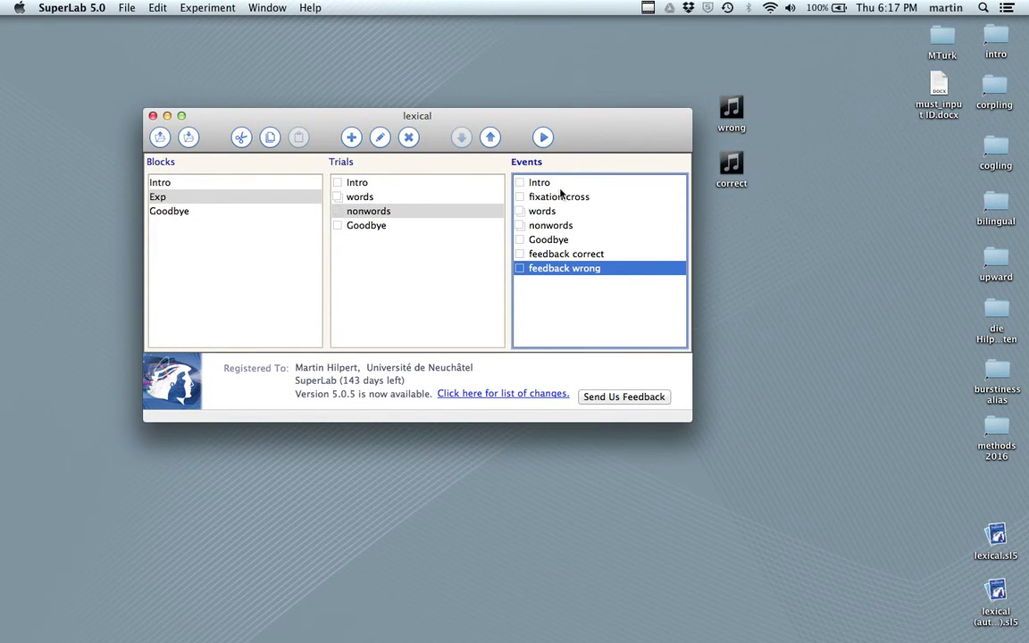
- Save the lexical experiment and start a test run
click(187, 137)
click(544, 136)
click(391, 304)
- Set feedback correct and feedback wrong to end immediately after the event is presented
double_click(542, 256)
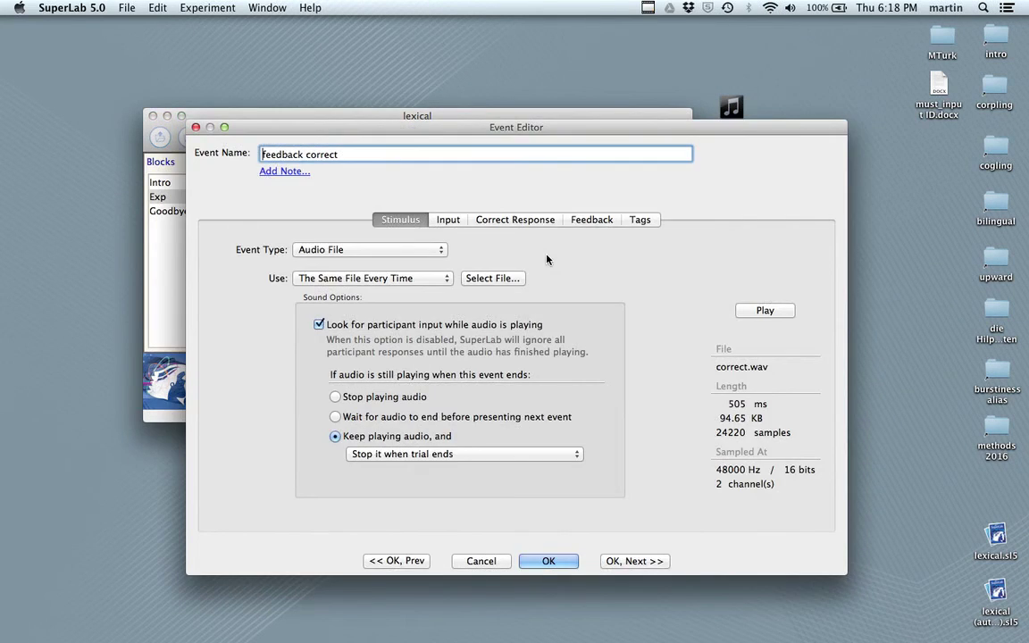
click(448, 220)
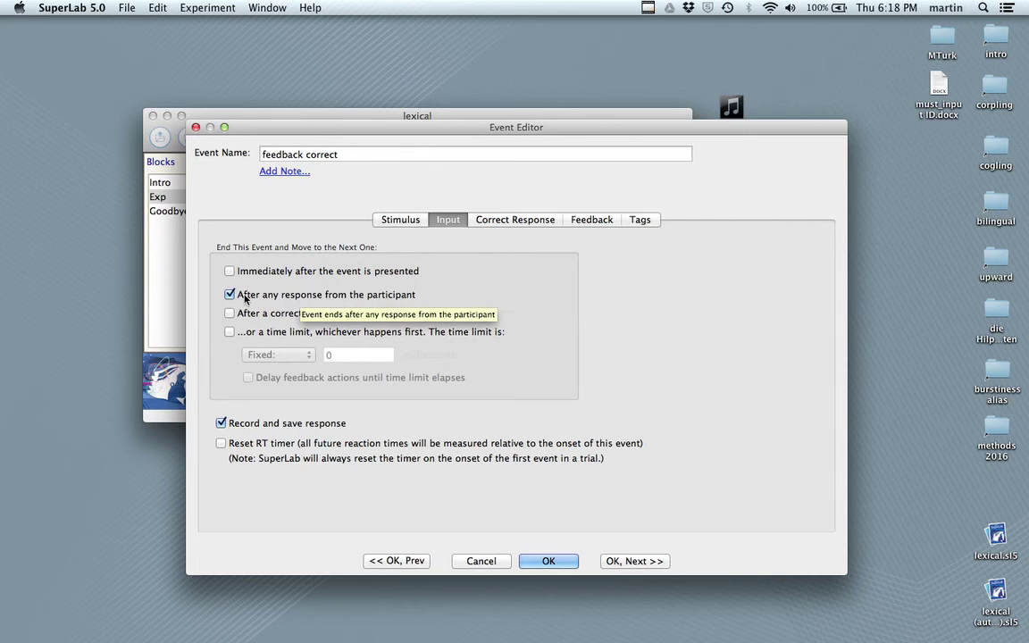
click(230, 272)
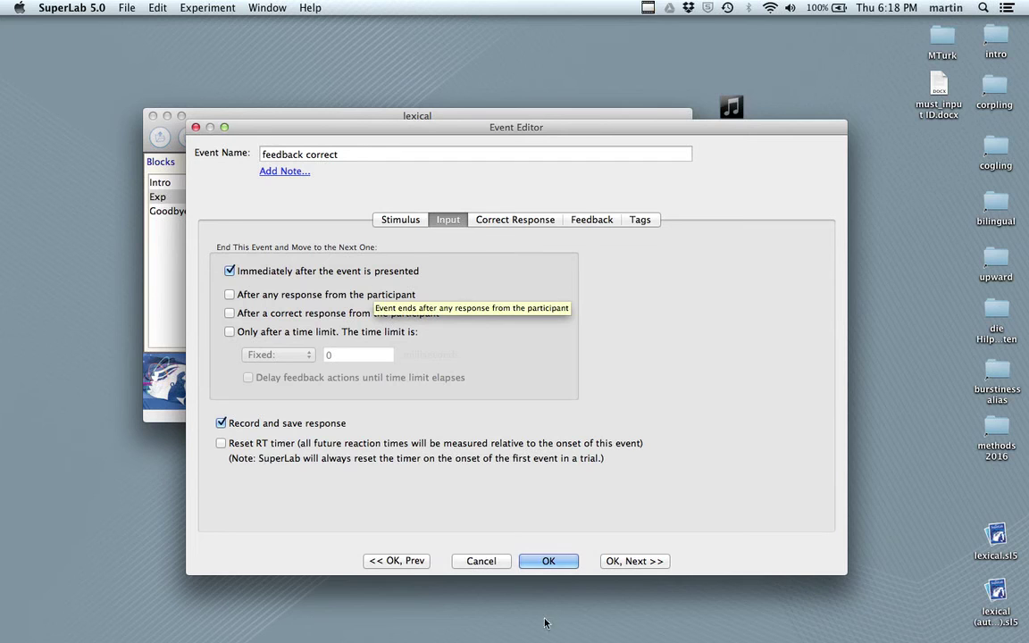
click(635, 562)
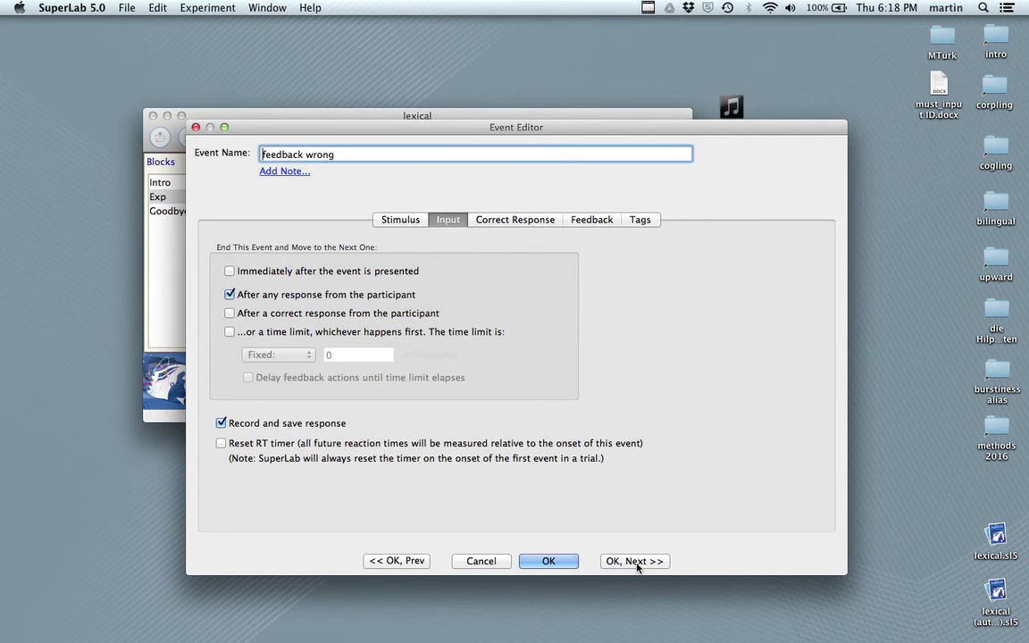
click(230, 271)
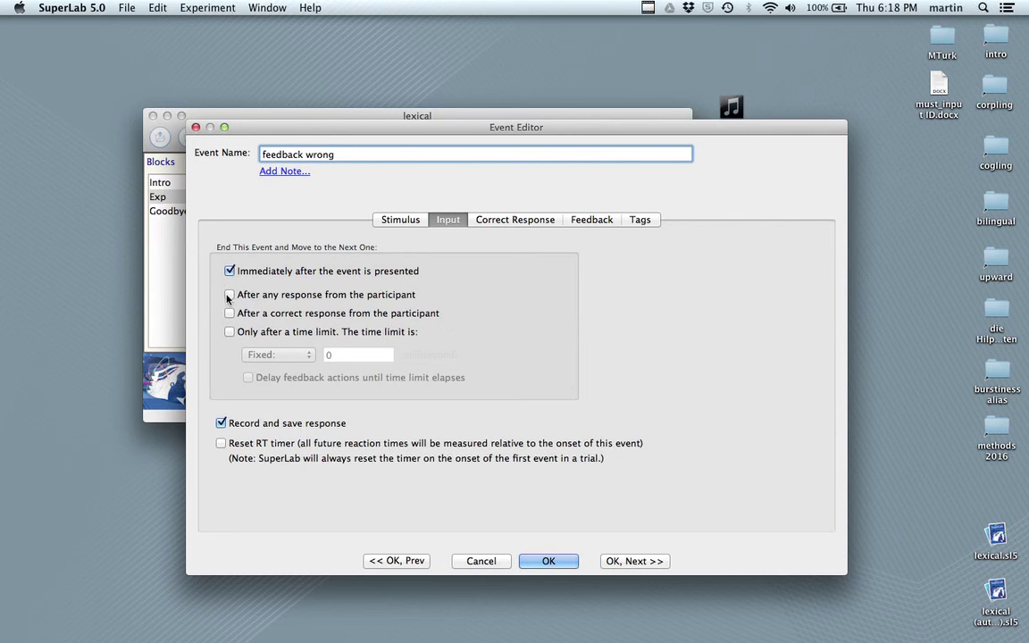
click(548, 561)
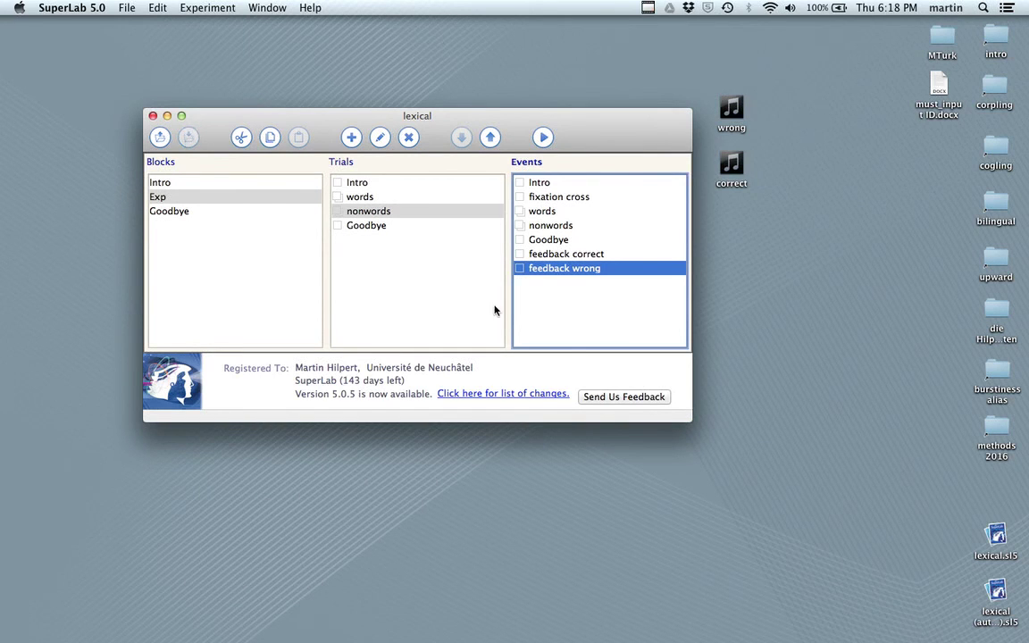
- Launch another test run of the lexical experiment
click(542, 138)
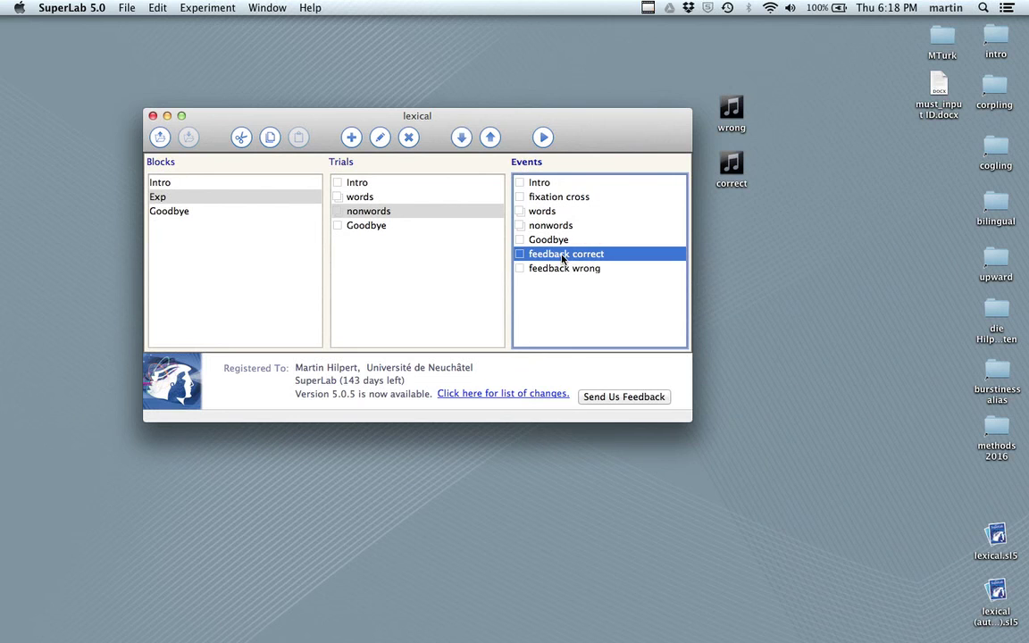
- Untick 'Look for participant input while audio is playing' for feedback correct and feedback wrong
double_click(563, 255)
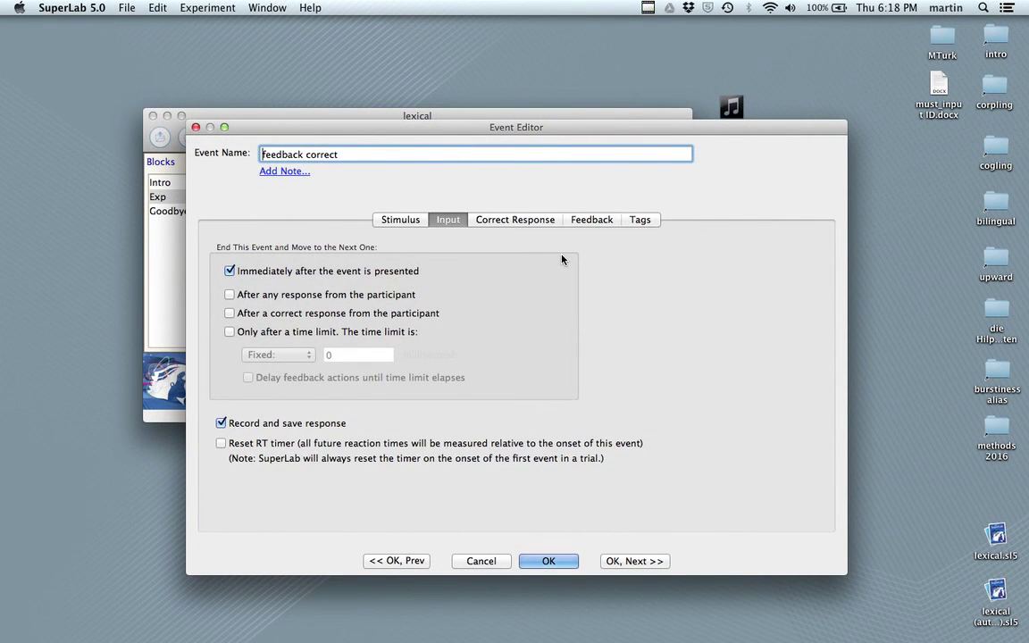
click(410, 221)
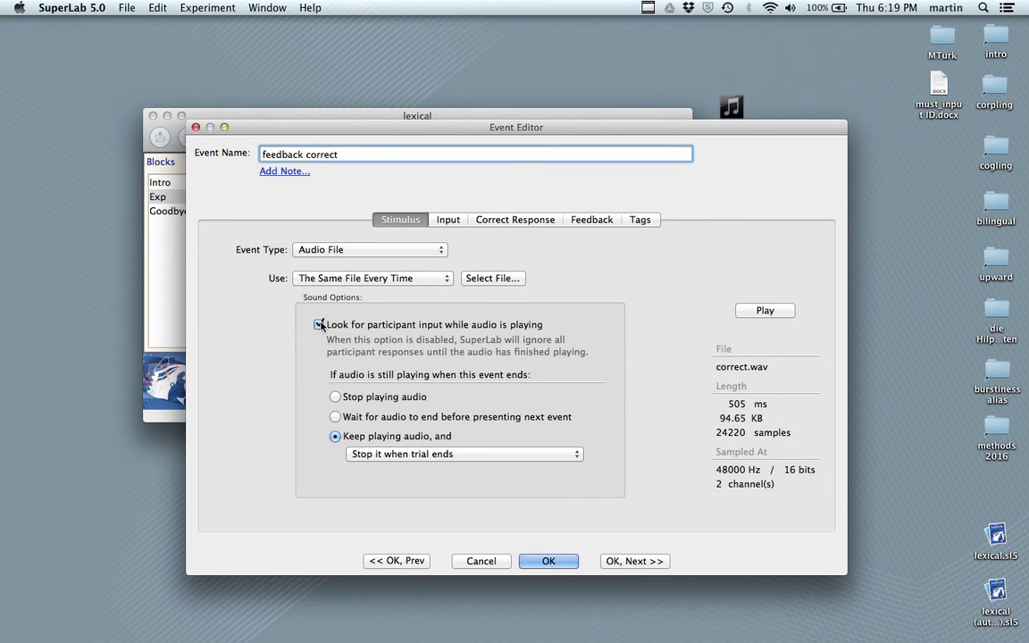
mouse_move(320, 326)
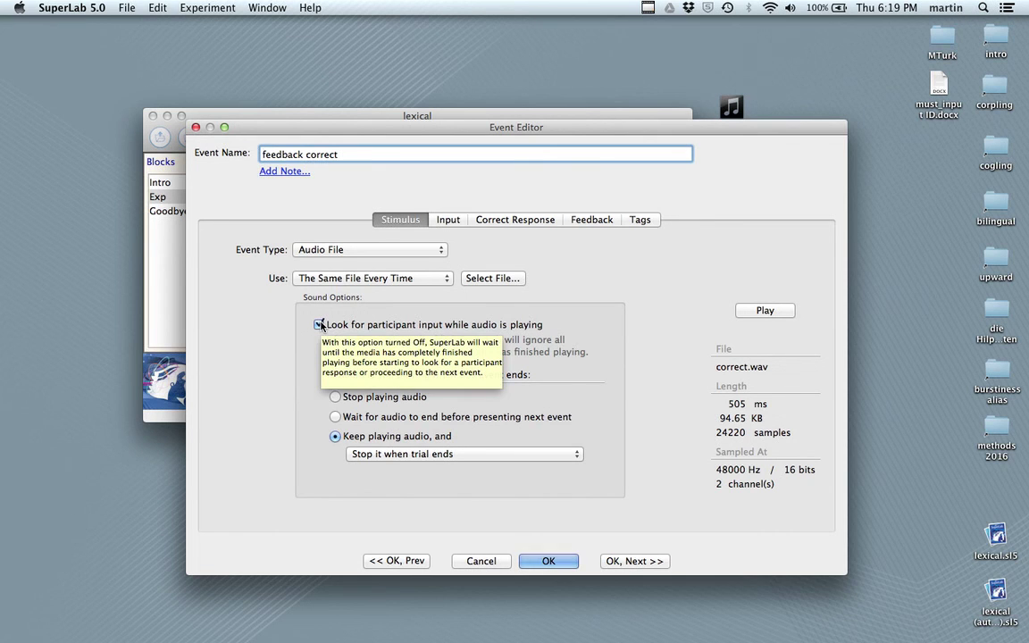
click(320, 326)
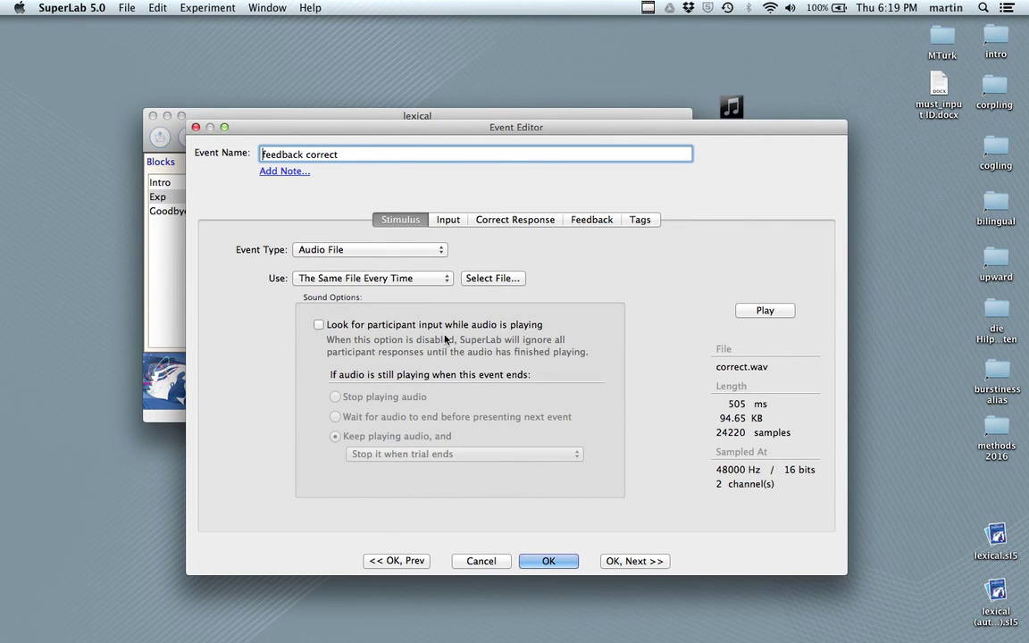
click(635, 563)
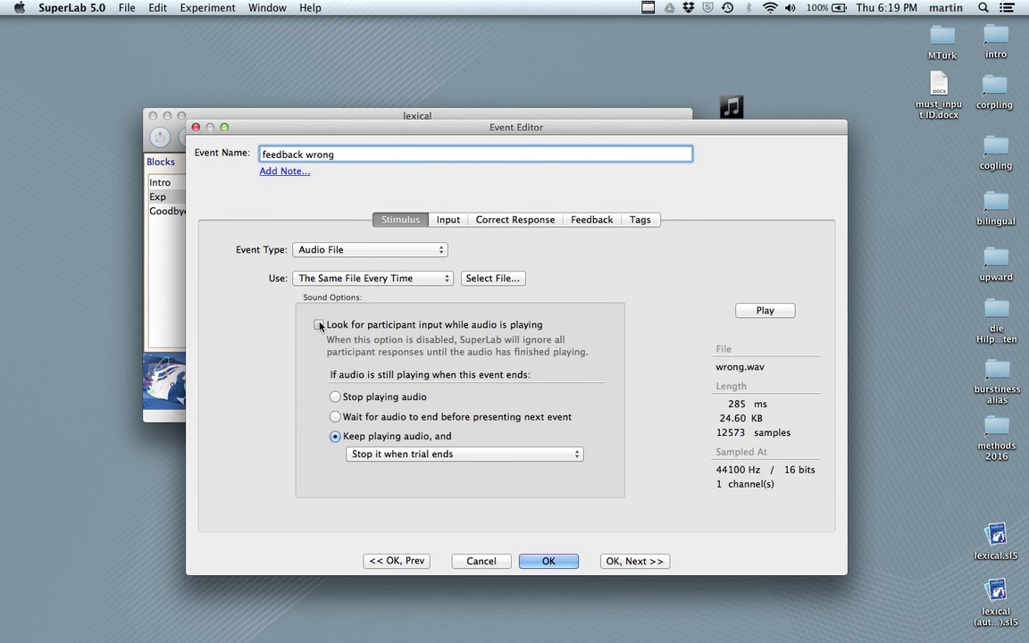
click(320, 326)
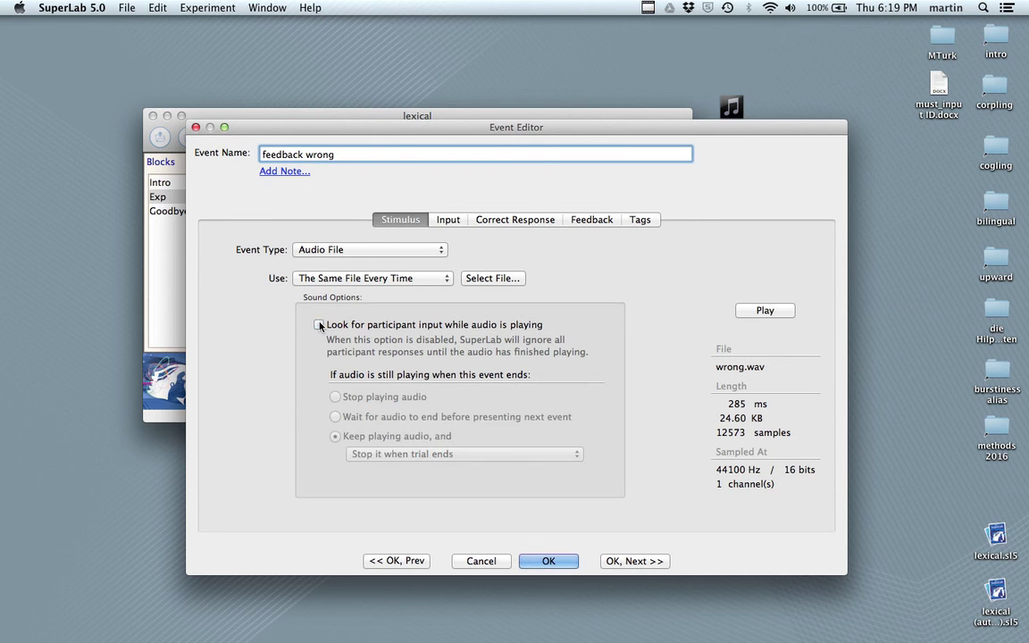
click(559, 566)
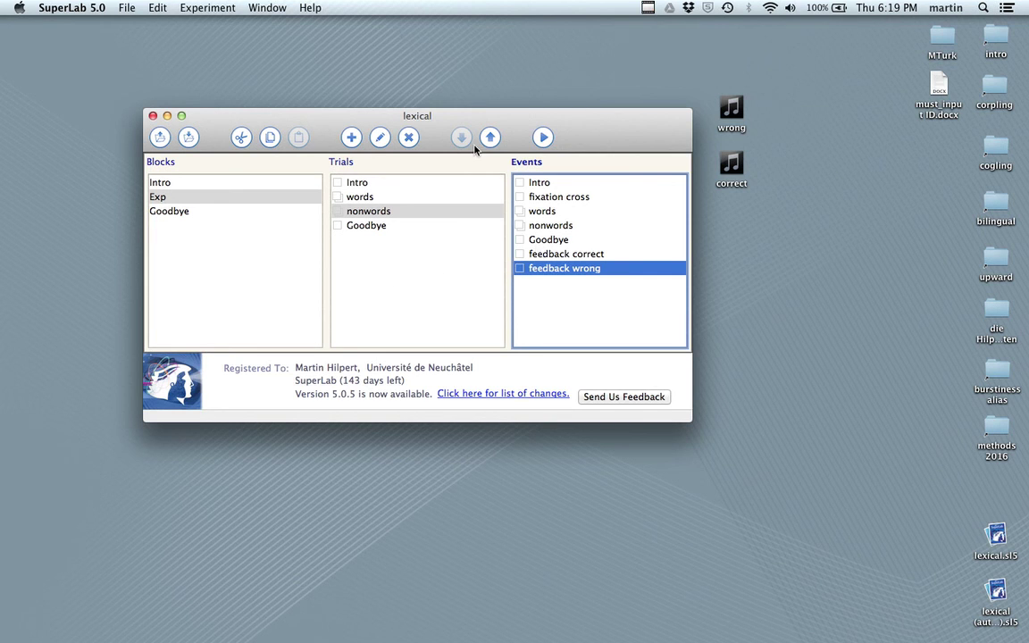
- Run the experiment with 'Save collected data' on, session ID 1 and a participant name
click(544, 138)
click(199, 238)
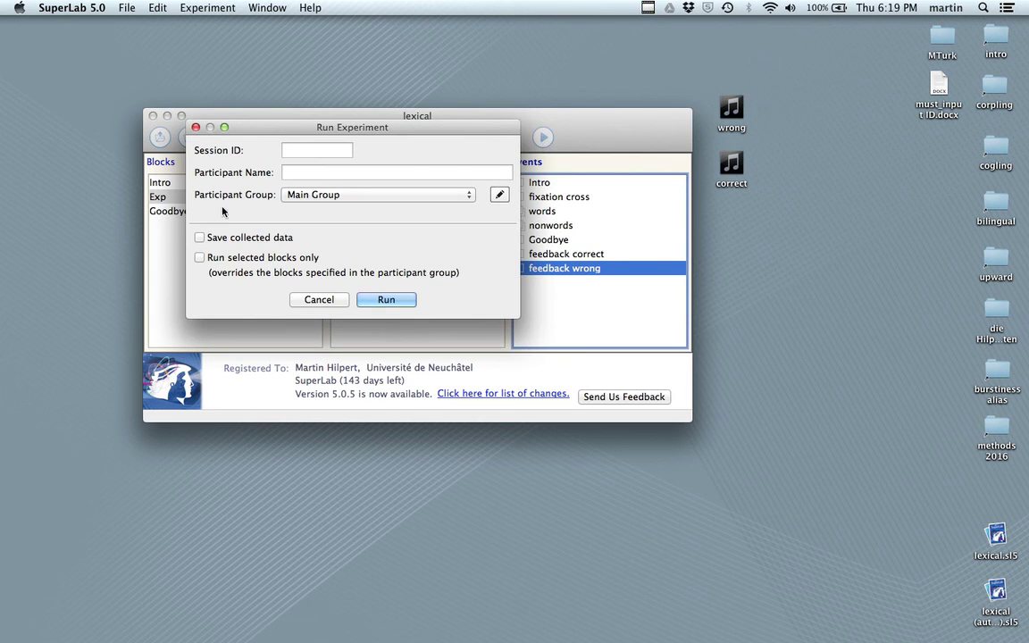
click(199, 238)
click(296, 152)
text(1)
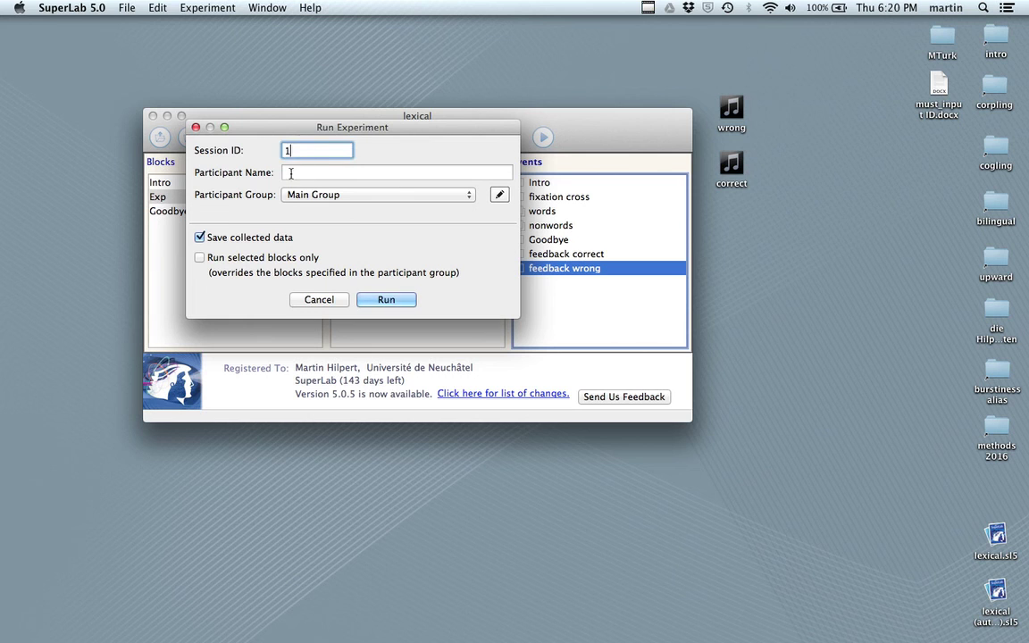
click(291, 174)
text(1)
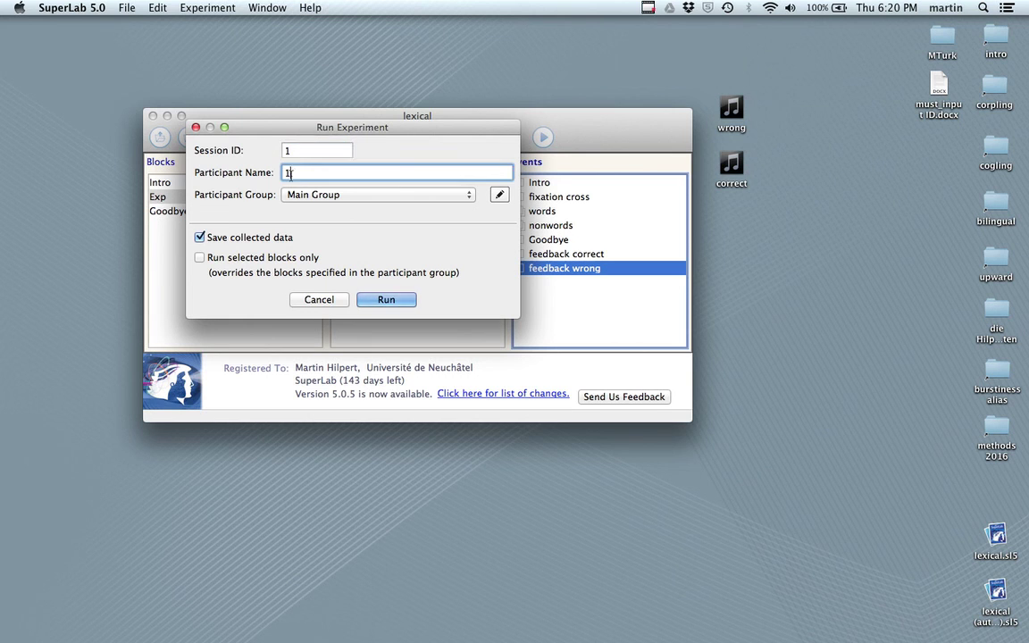
click(386, 300)
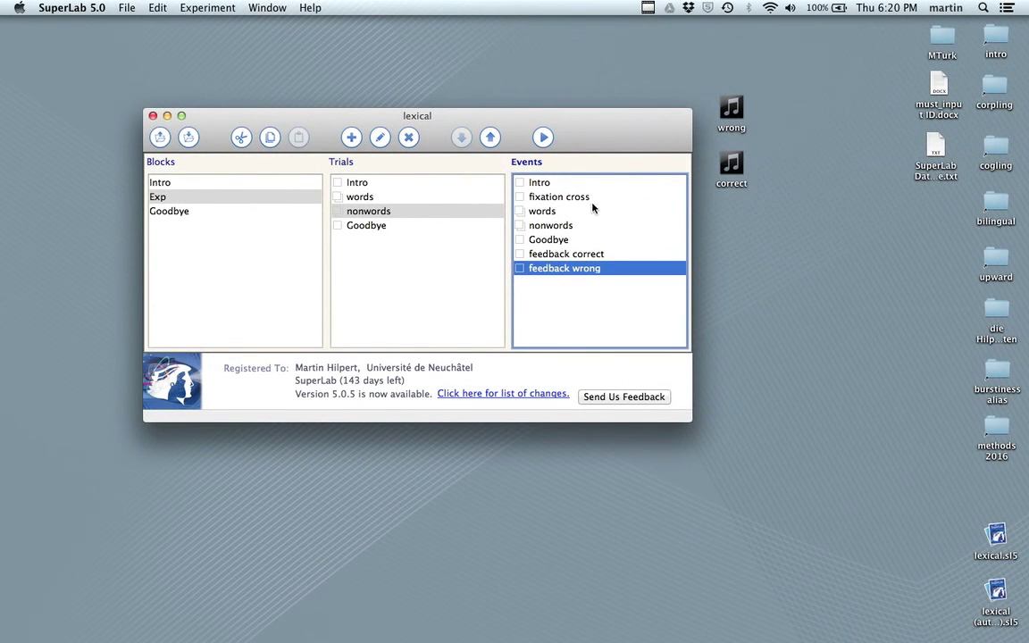
click(936, 149)
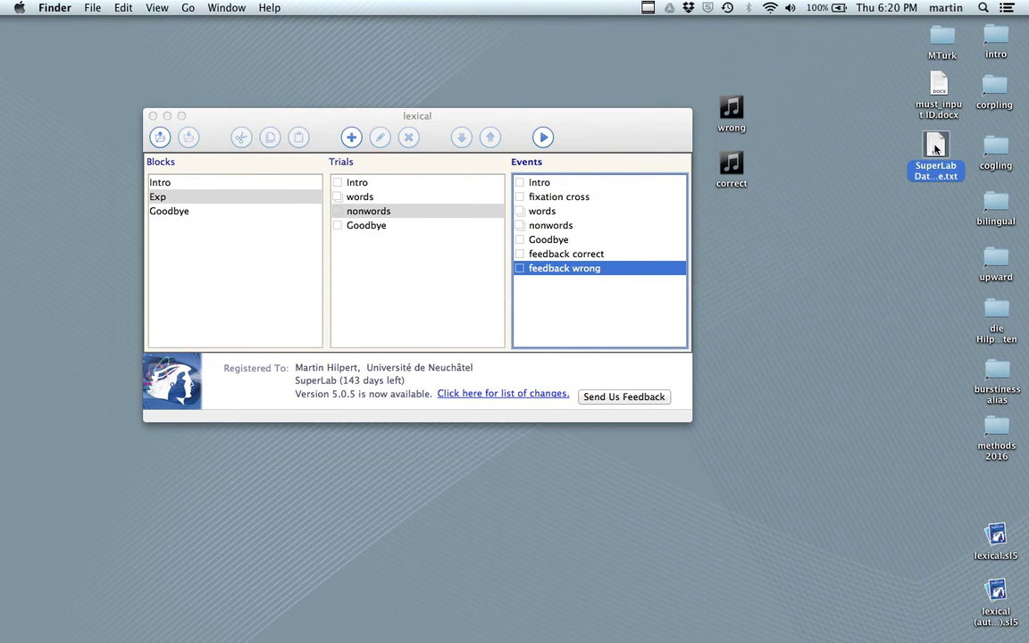
double_click(935, 149)
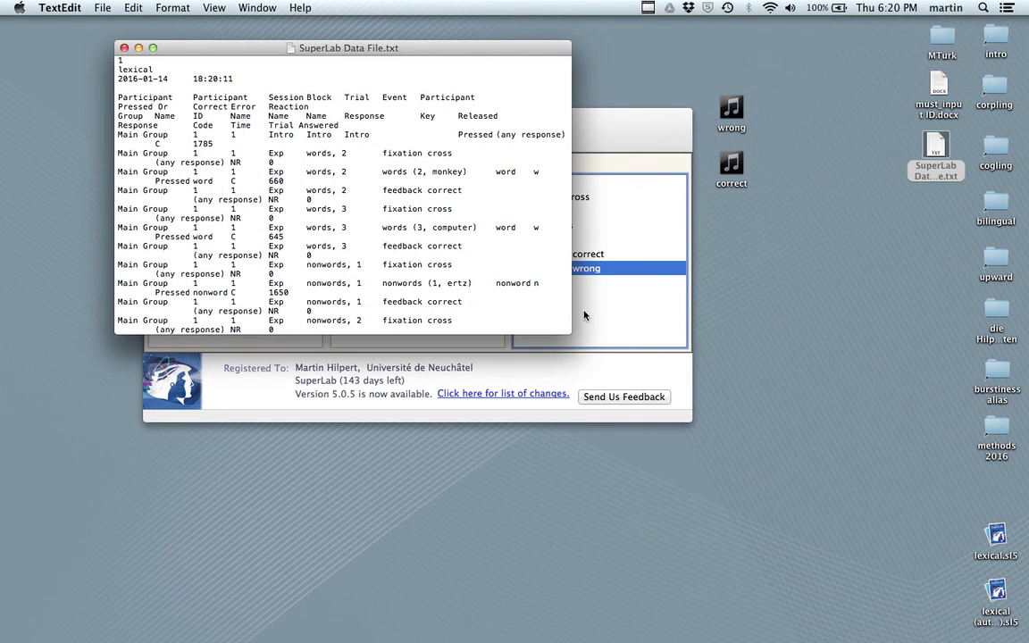
drag(565, 330, 992, 489)
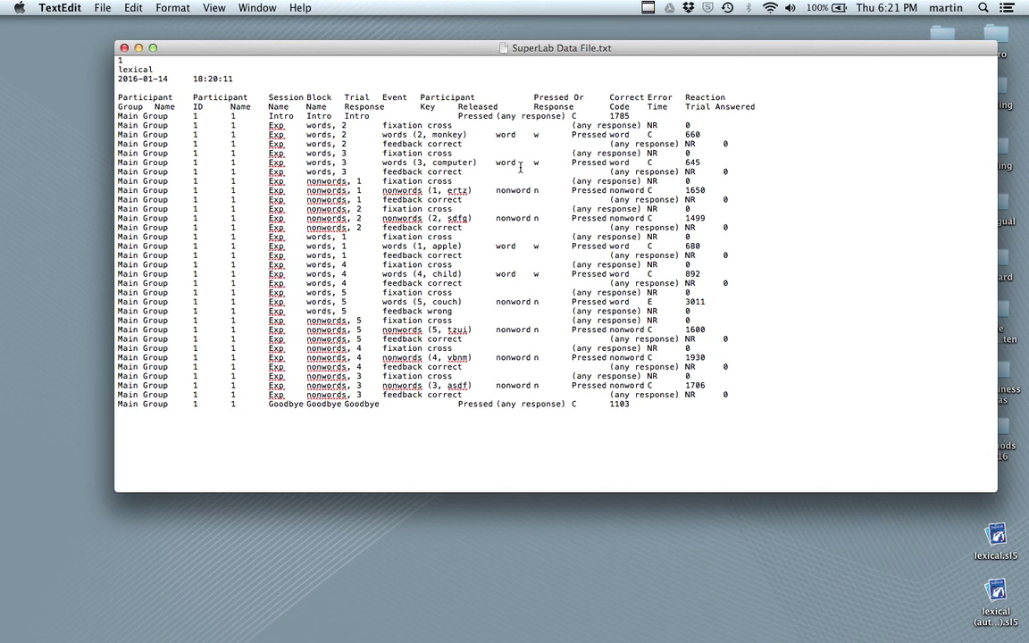
click(124, 48)
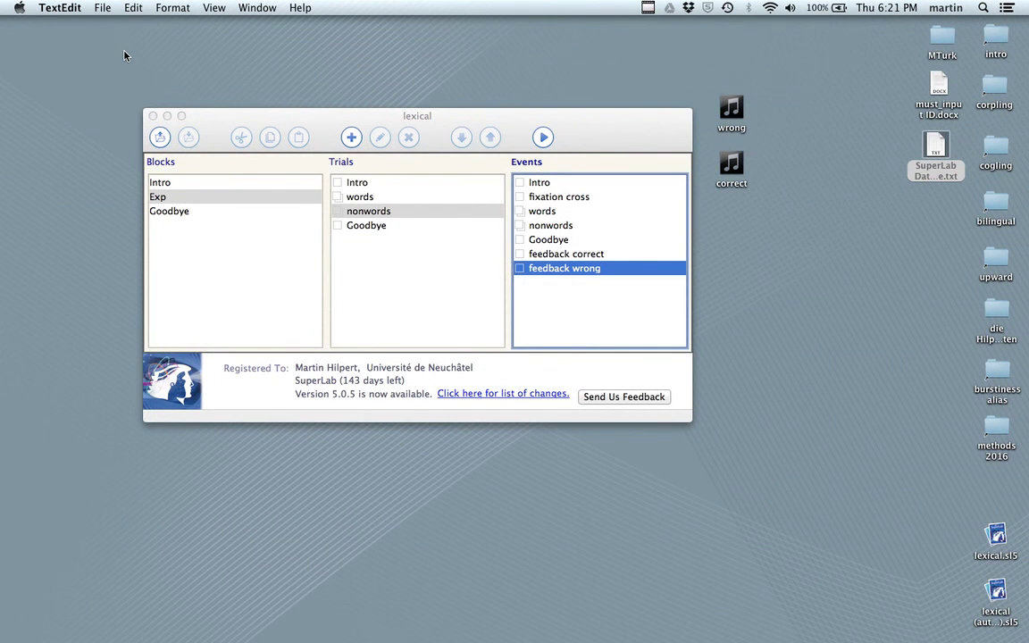